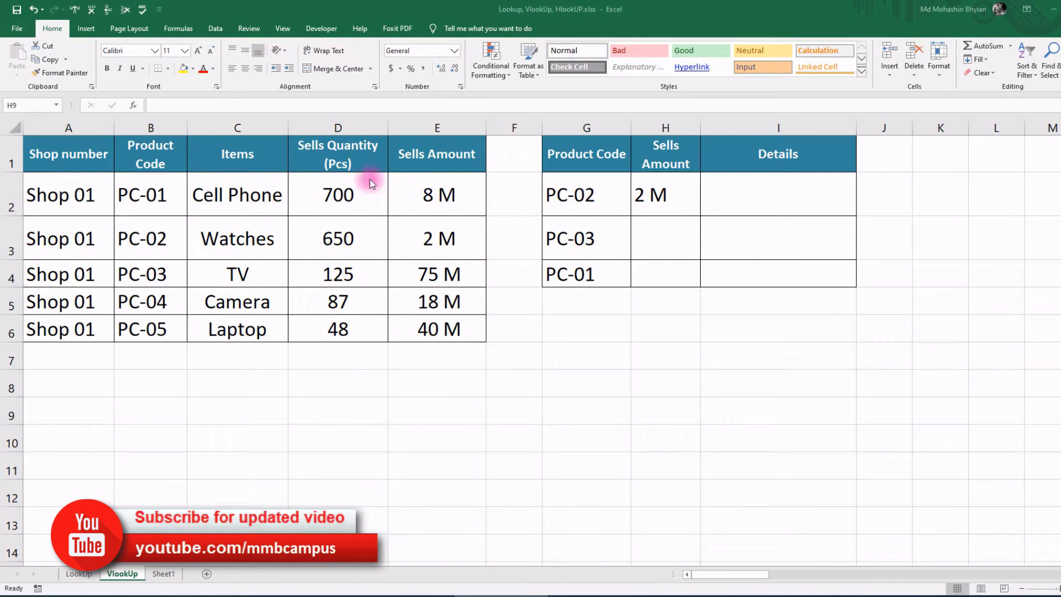
# Step: Change the lookup product code in G2 to PC-03
pyautogui.moveTo(413, 157); pyautogui.dragTo(410, 324)
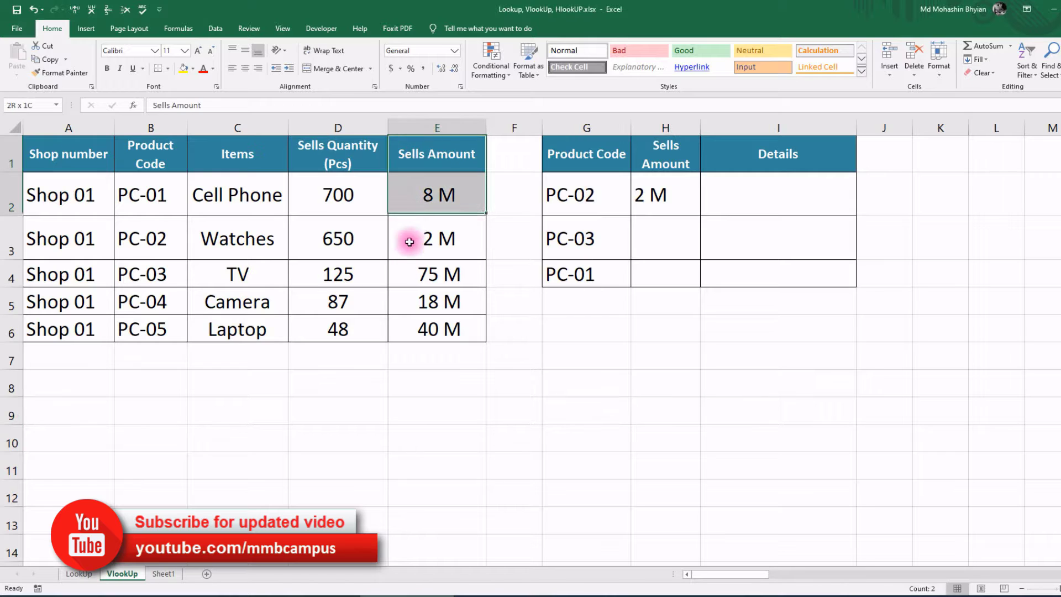
pyautogui.click(561, 205)
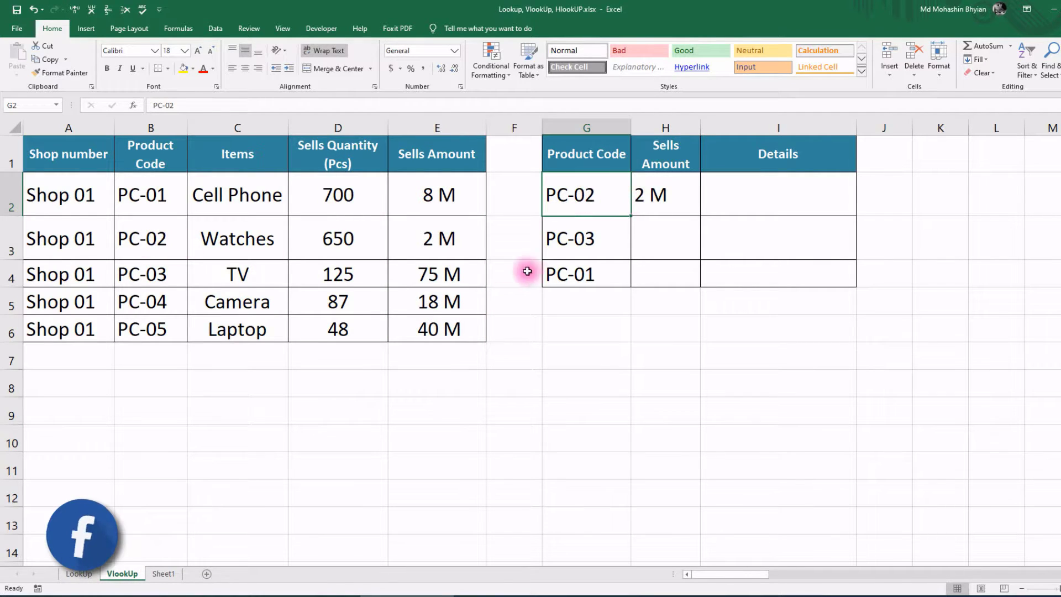
pyautogui.doubleClick(585, 194)
pyautogui.write('4')
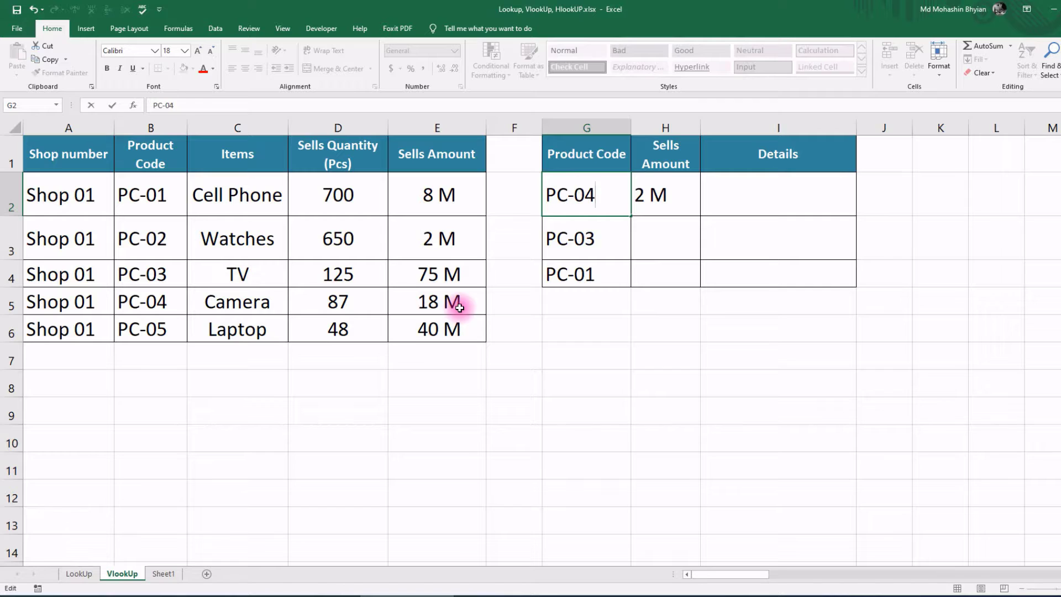
pyautogui.press('Return')
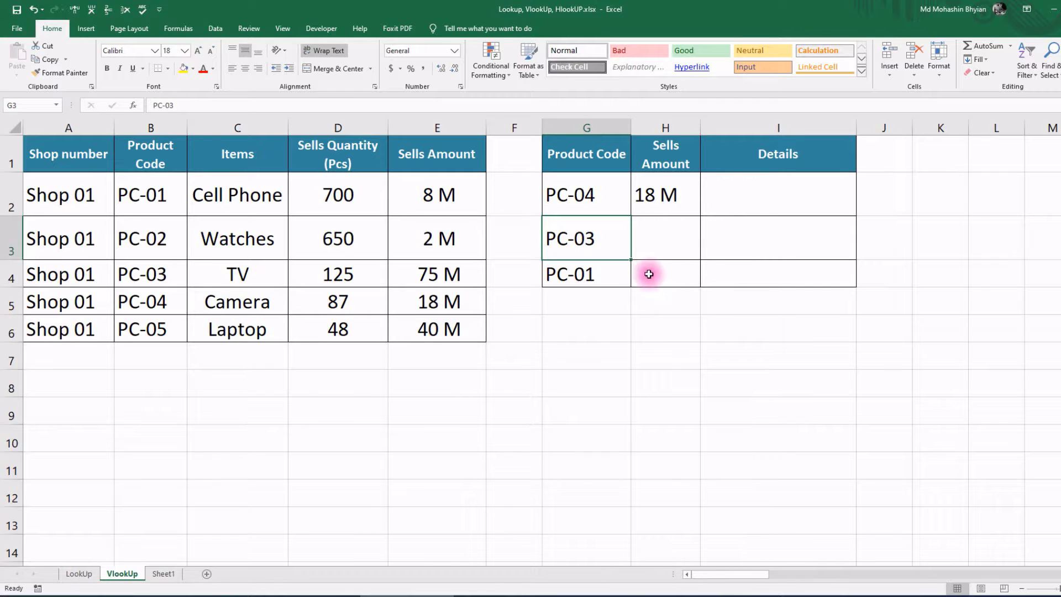
pyautogui.doubleClick(585, 195)
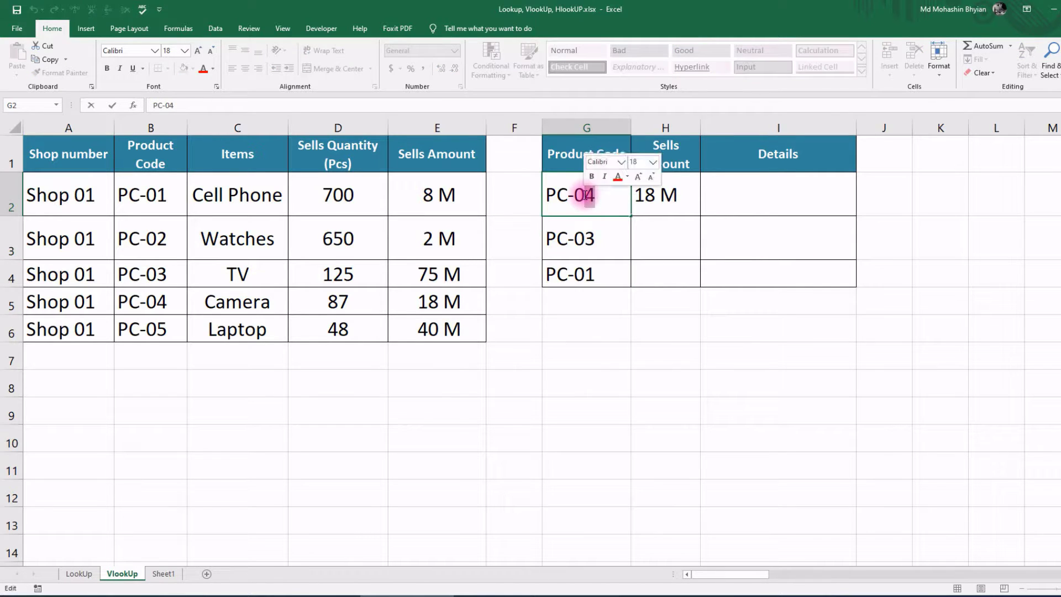
pyautogui.write('3')
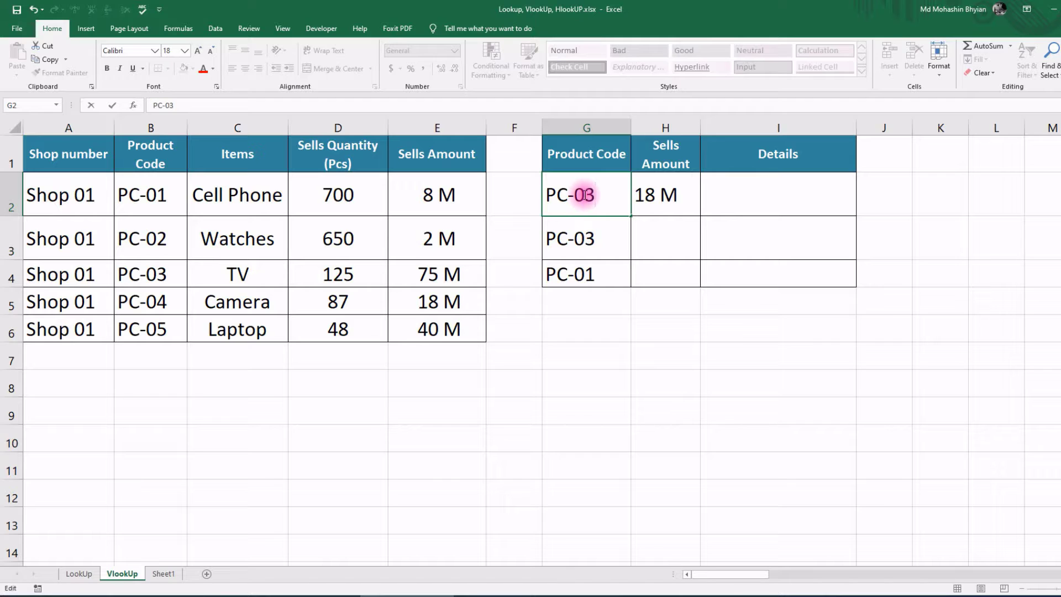
pyautogui.press('Return')
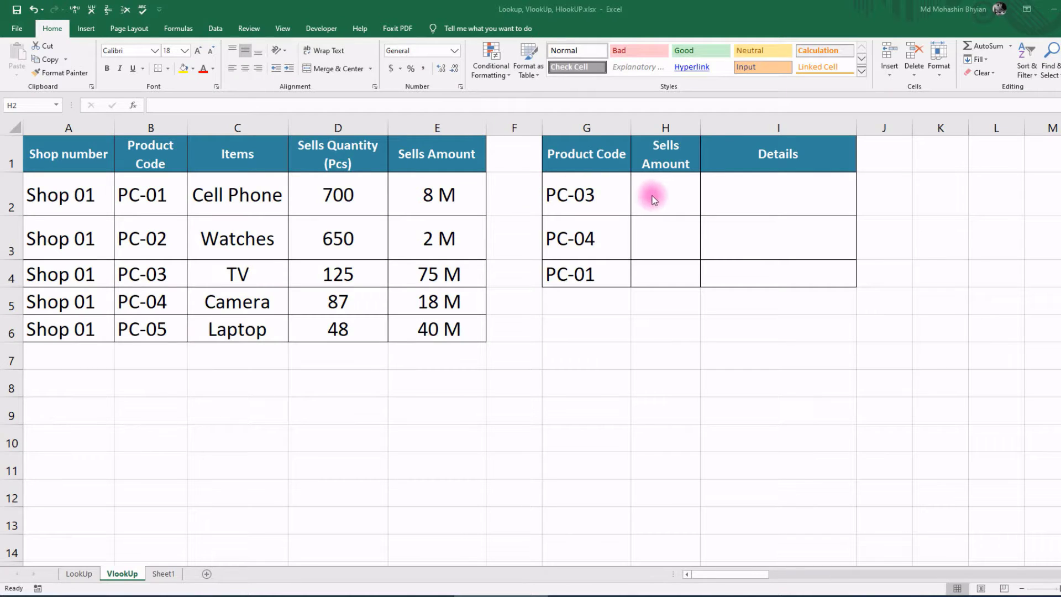
# Step: Start a VLOOKUP in H2 via =vl and set G2 (PC-03) as Lookup_value in Function Arguments
pyautogui.click(651, 198)
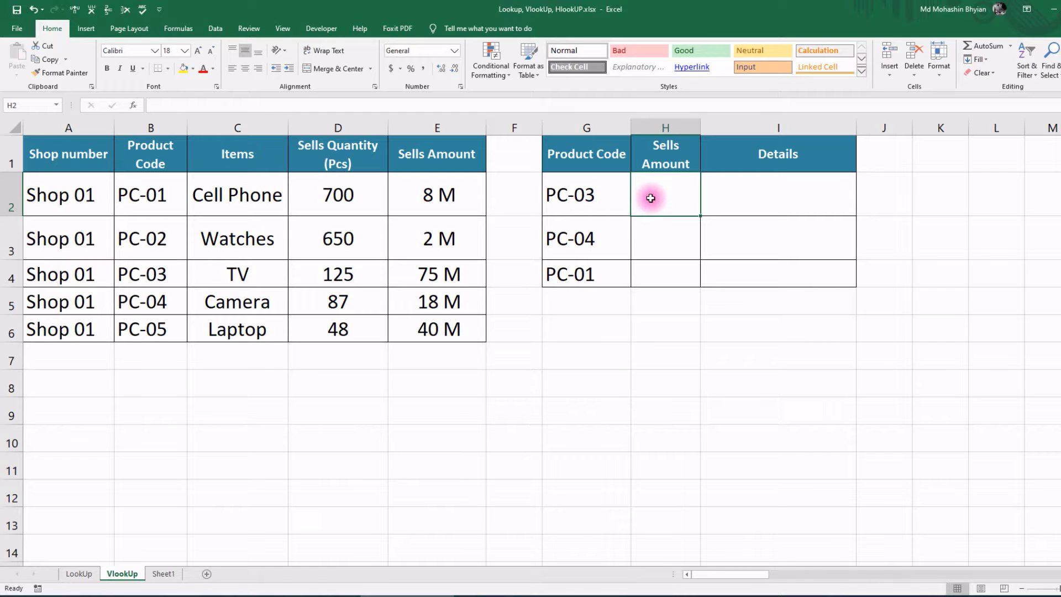
pyautogui.write('=')
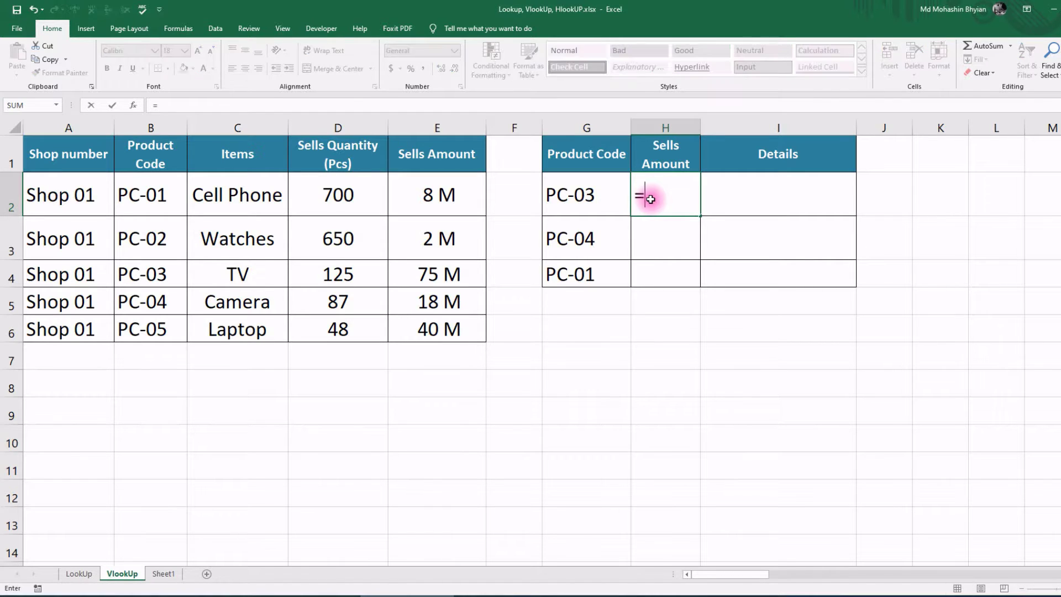
pyautogui.write('vl')
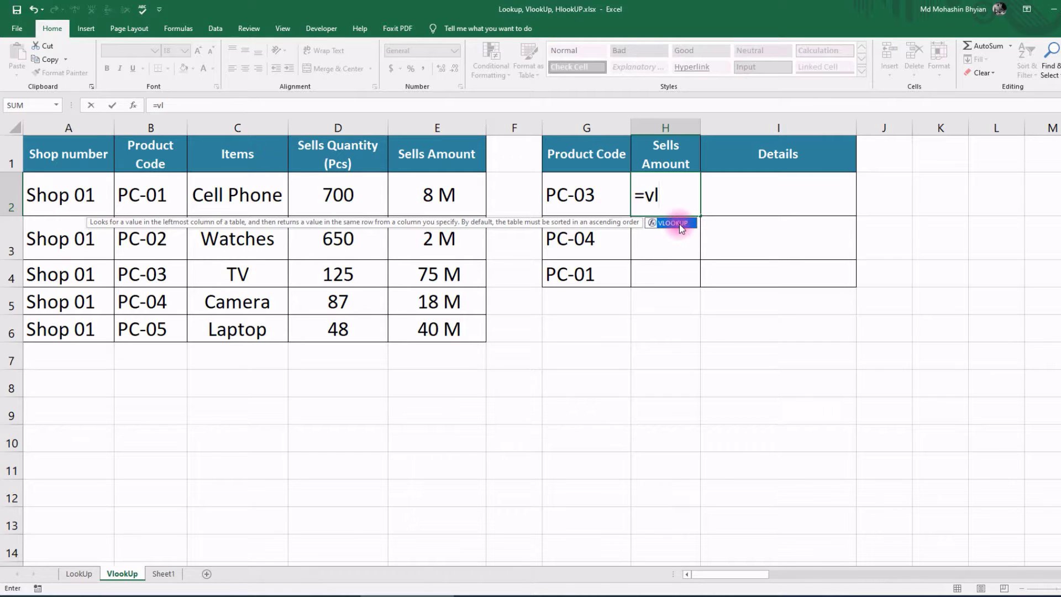
pyautogui.doubleClick(682, 224)
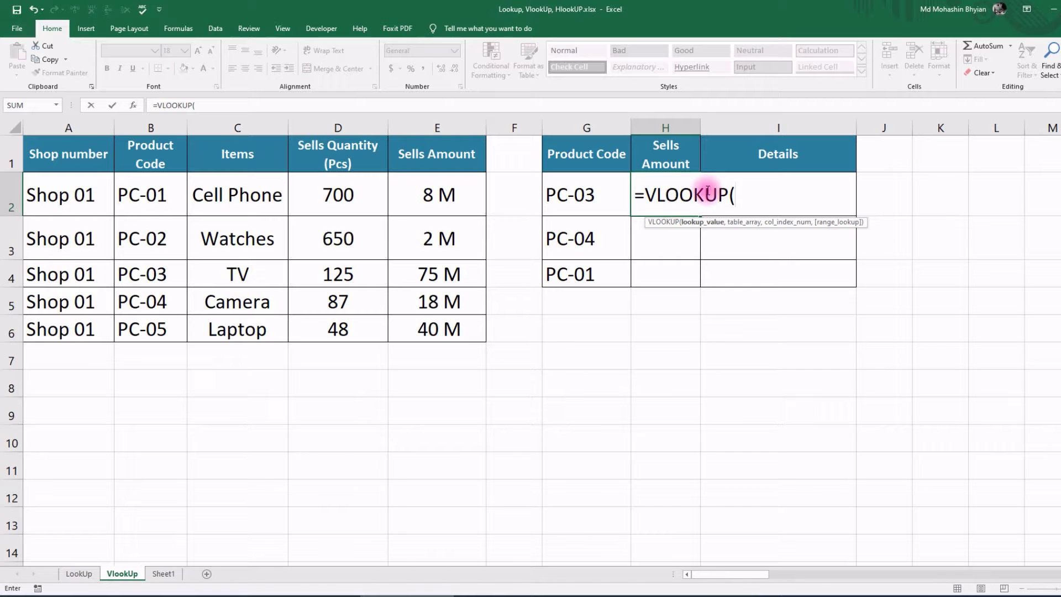
pyautogui.hotkey('ctrl', 'a')
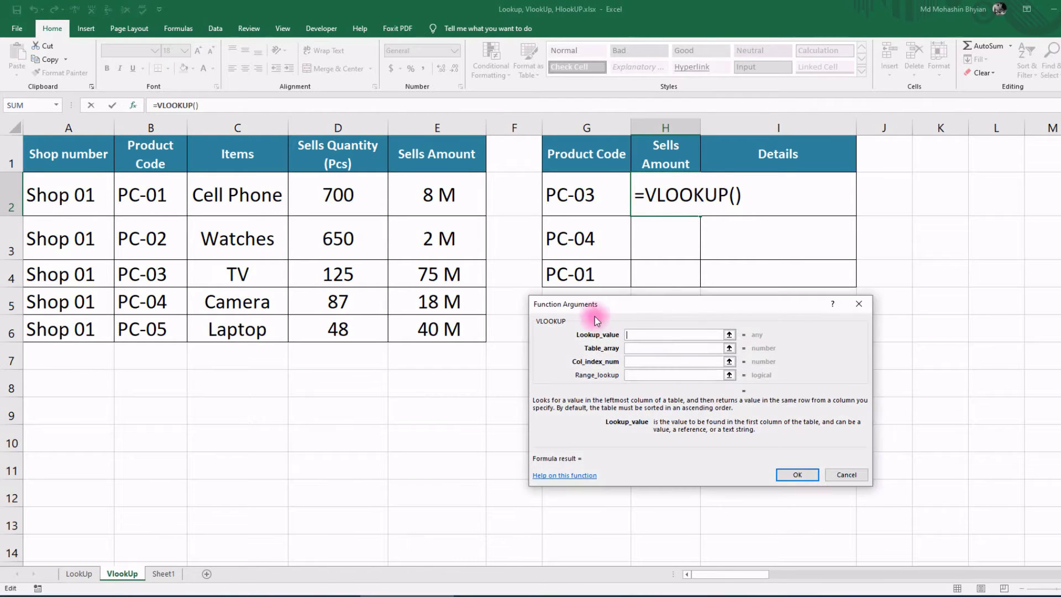
pyautogui.moveTo(593, 310); pyautogui.dragTo(566, 306)
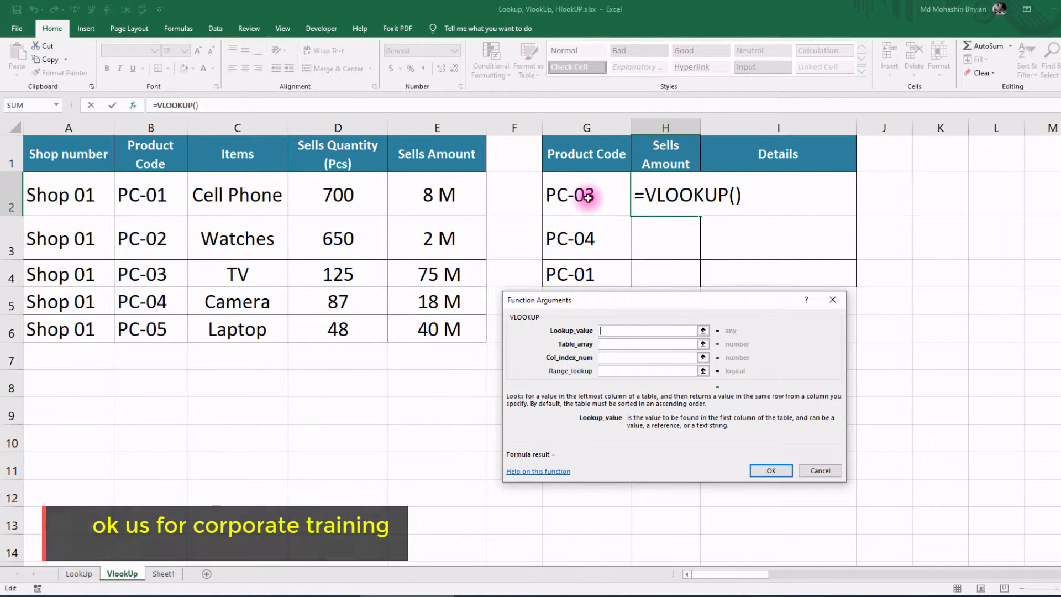
pyautogui.click(588, 197)
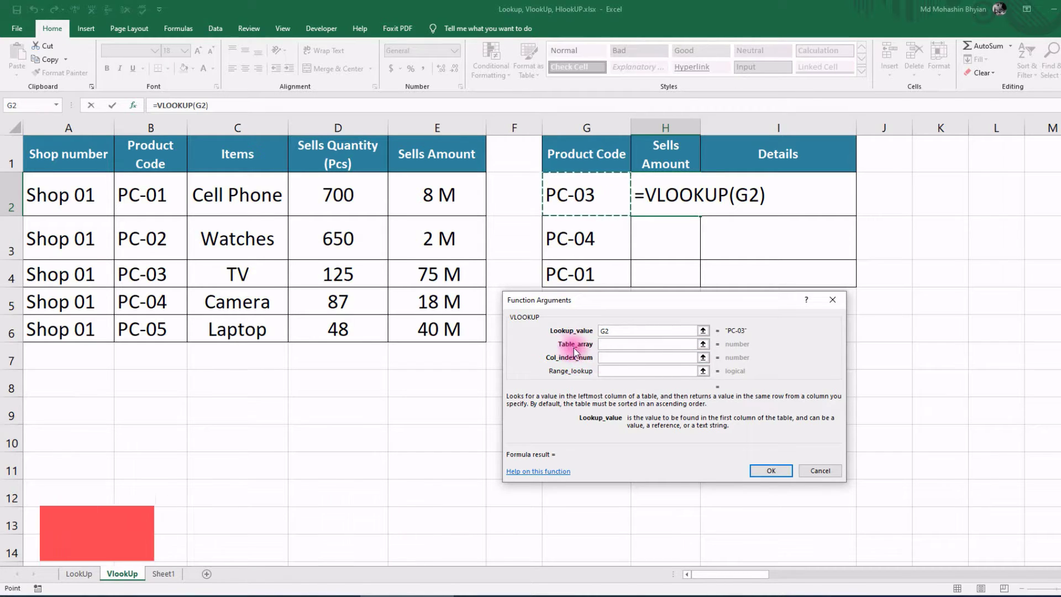
# Step: Set the Table_array to B1:E6, after briefly trying A1:E6
pyautogui.click(604, 347)
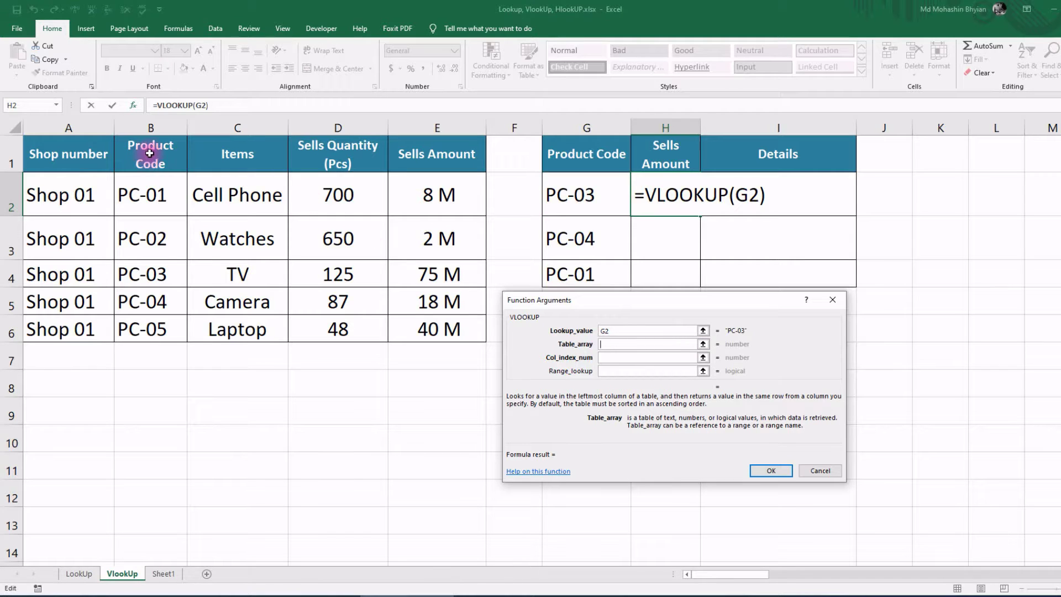
pyautogui.moveTo(150, 153); pyautogui.dragTo(420, 323)
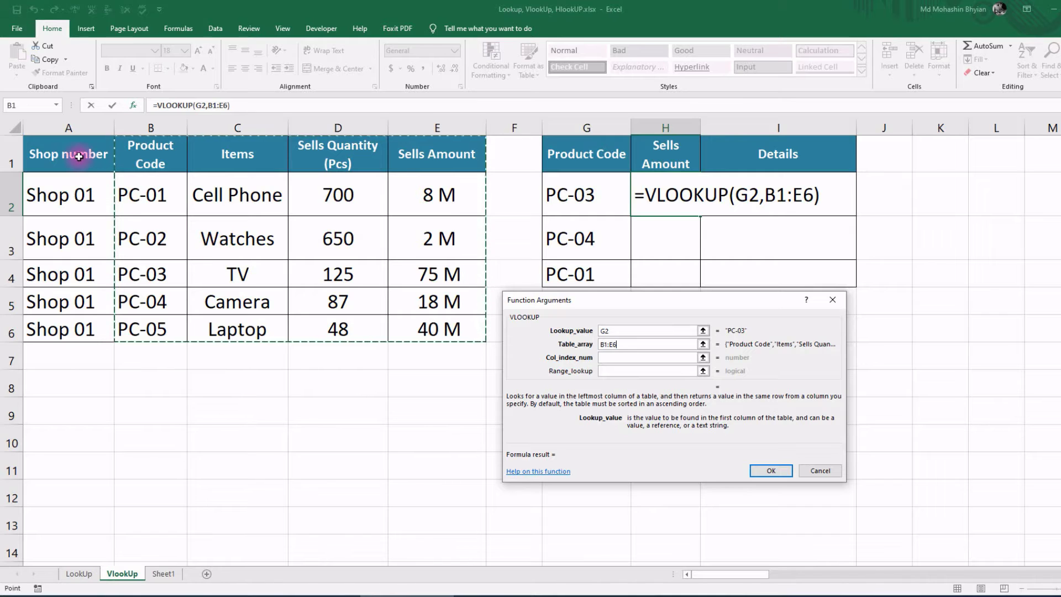
pyautogui.moveTo(79, 157); pyautogui.dragTo(429, 323)
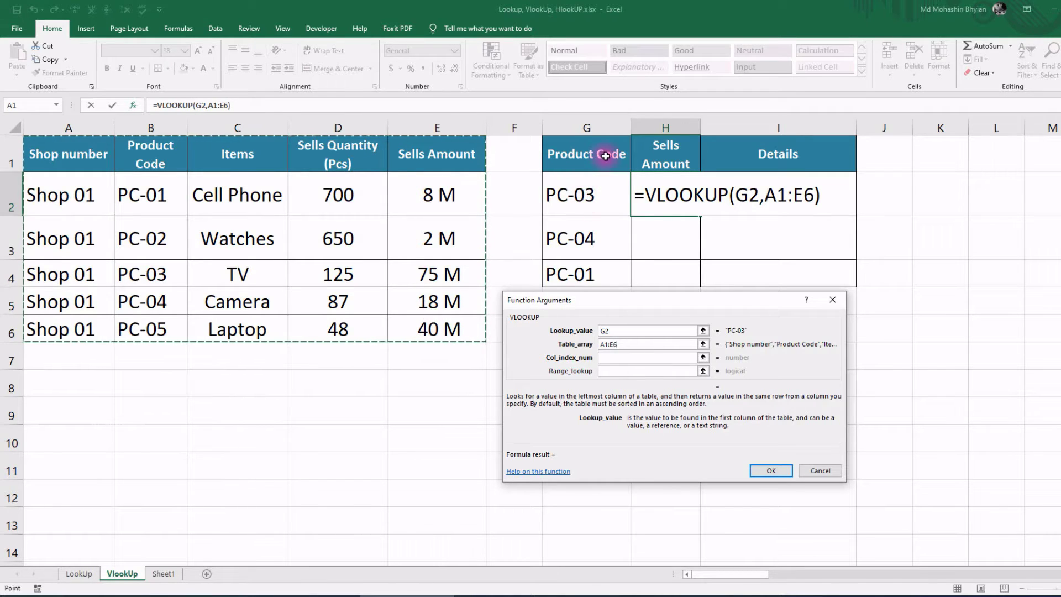
pyautogui.moveTo(173, 149)
pyautogui.mouseDown()
pyautogui.moveTo(420, 179)
pyautogui.moveTo(431, 326)
pyautogui.mouseUp()
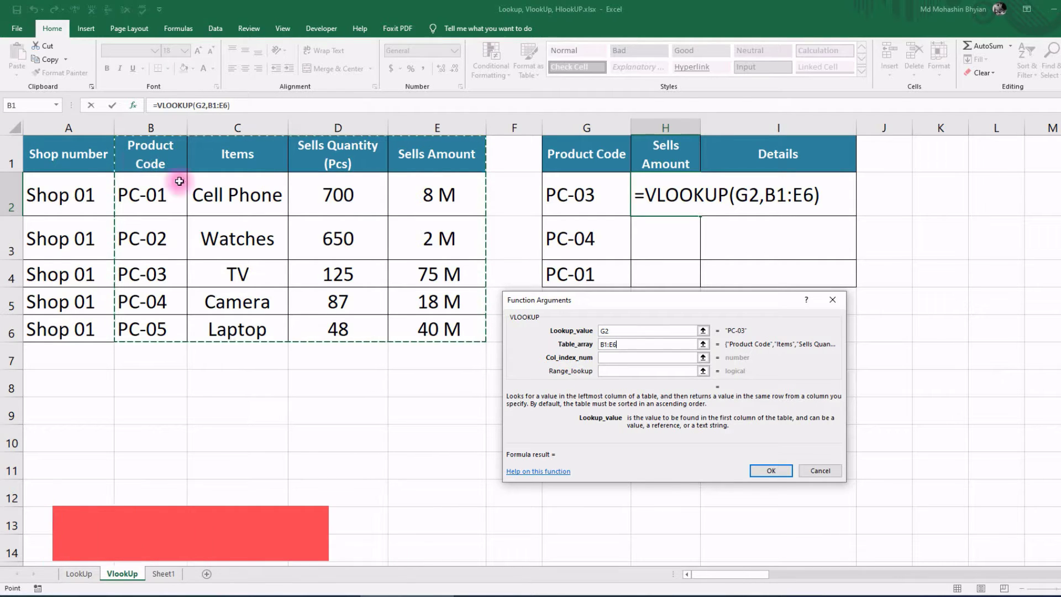
pyautogui.click(603, 346)
# Step: Enter column index 4 and FALSE for Range_lookup and confirm, so H2 shows 75 M
pyautogui.click(612, 358)
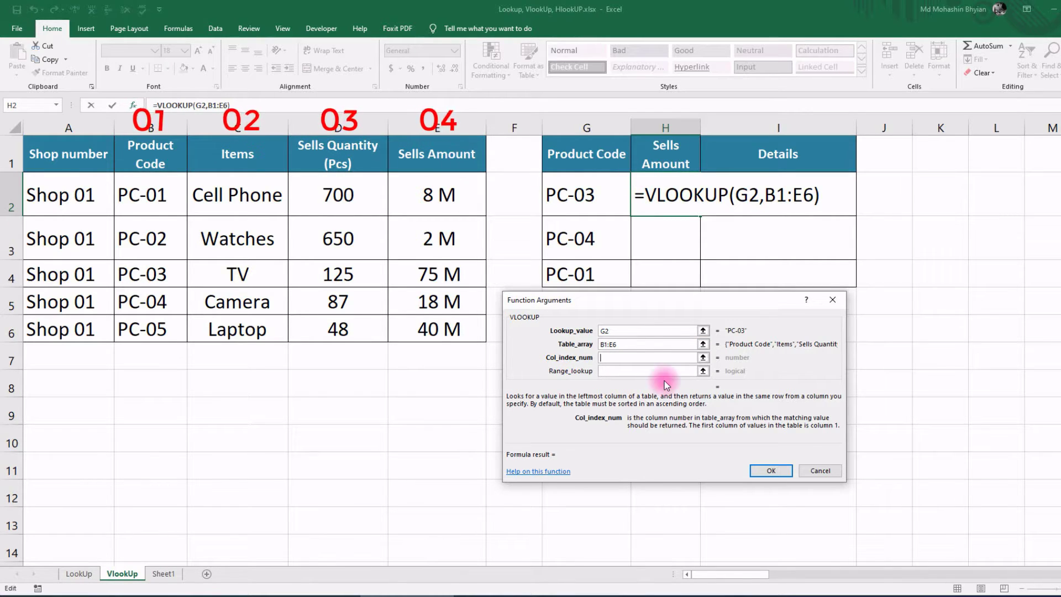
pyautogui.write('4')
pyautogui.click(613, 369)
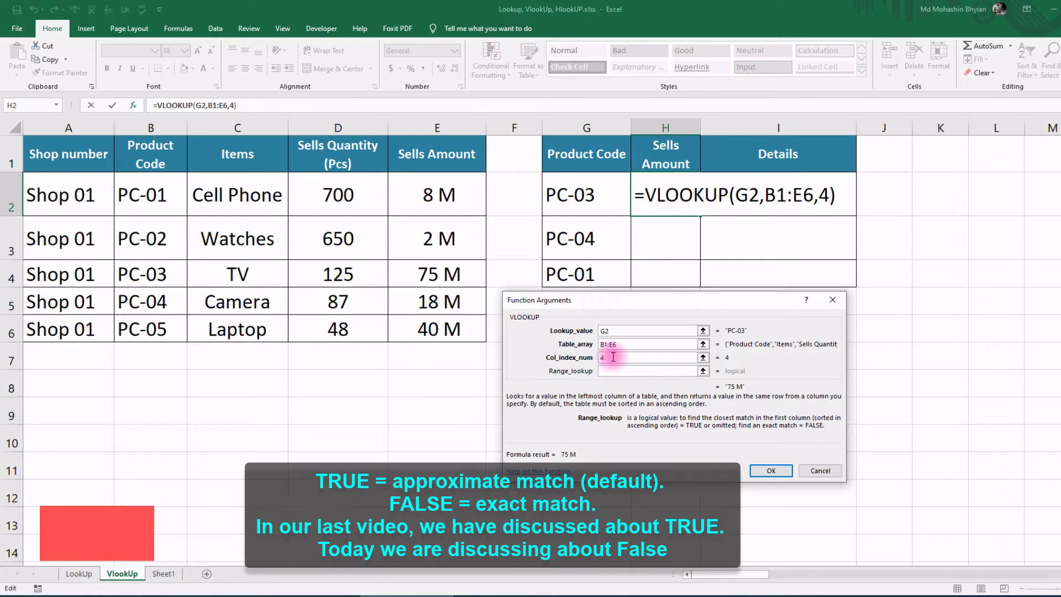
pyautogui.write('false')
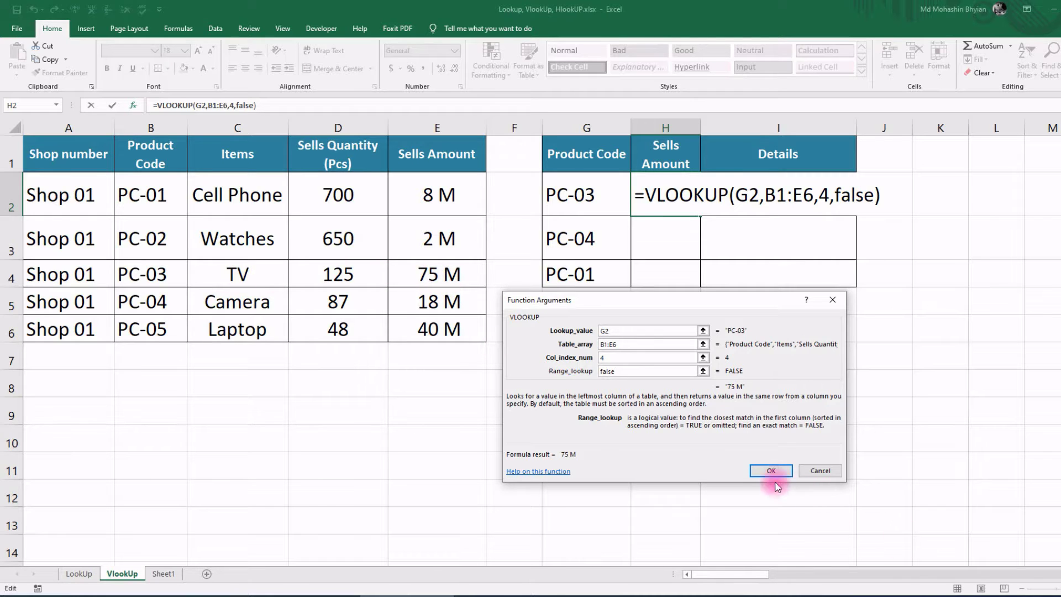
pyautogui.click(771, 470)
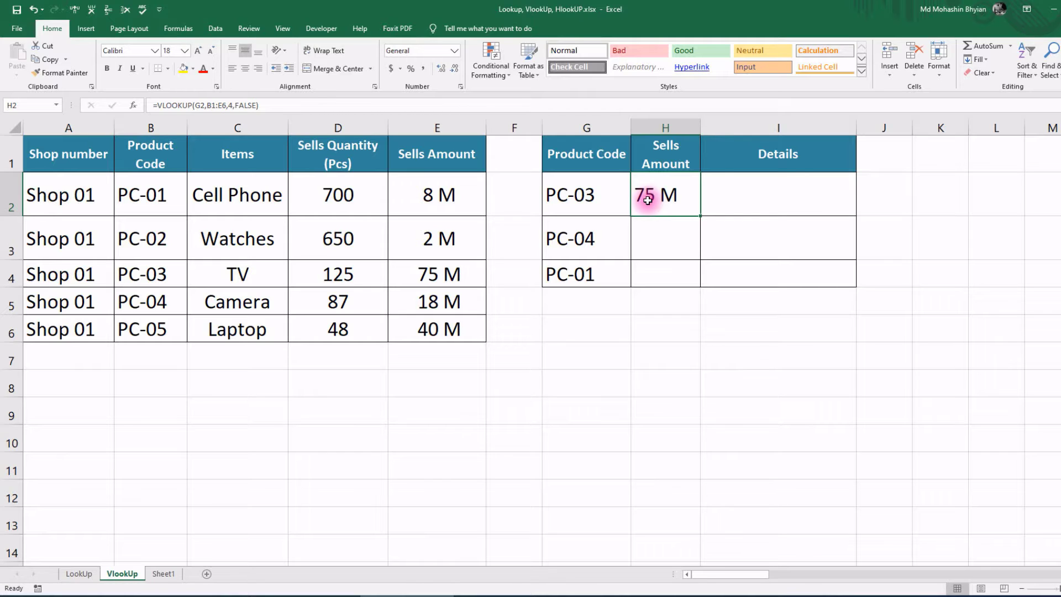
# Step: Retype H2 by hand as =VLOOKUP(G2, B1:E6, 4, FALSE)
pyautogui.press('Delete')
pyautogui.write('=v')
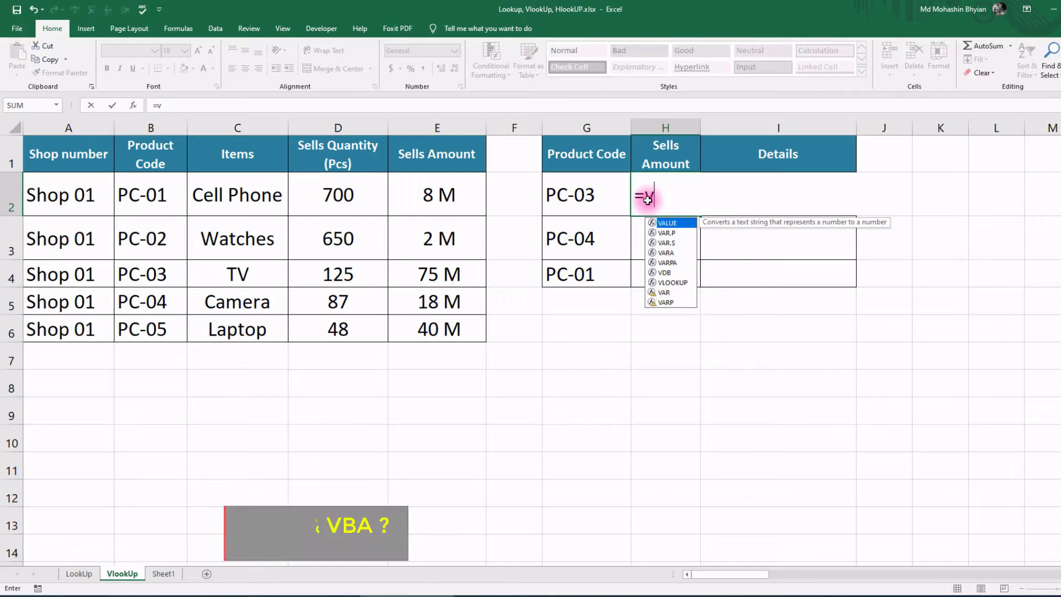
pyautogui.write('loo')
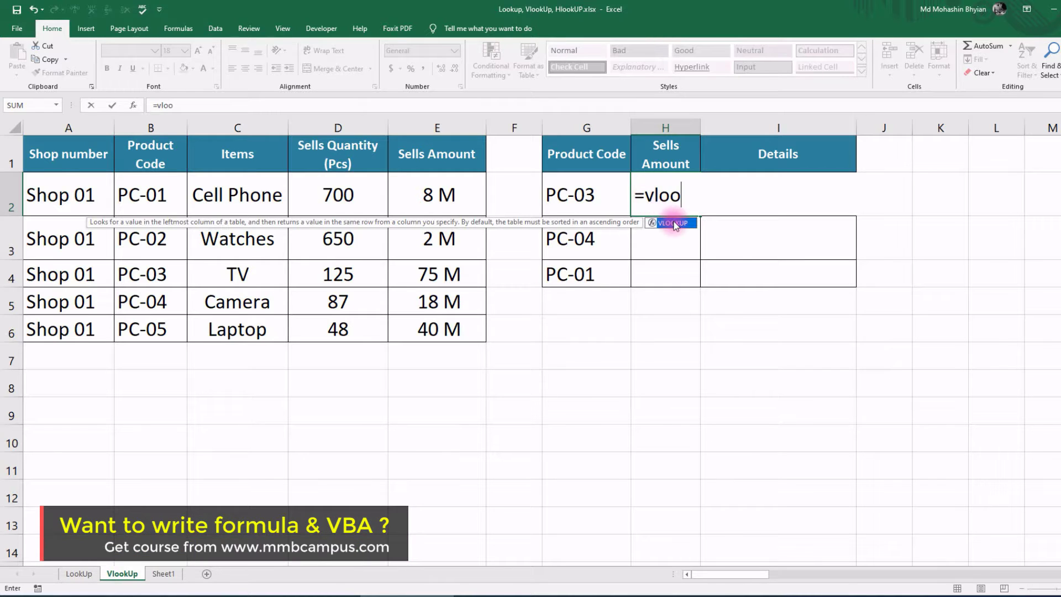
pyautogui.doubleClick(675, 223)
pyautogui.click(568, 194)
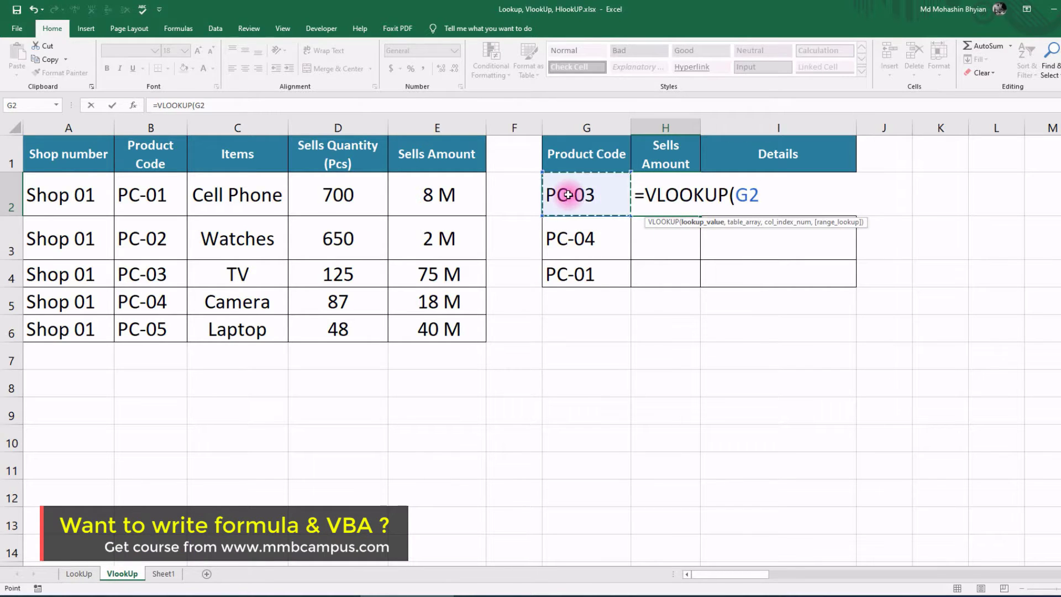
pyautogui.write(',')
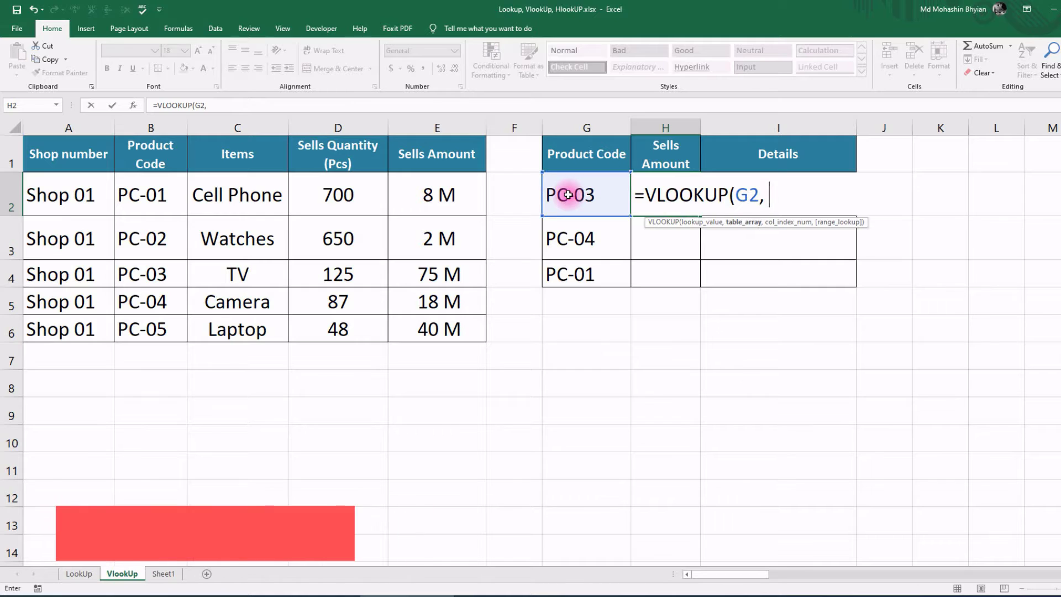
pyautogui.moveTo(146, 159); pyautogui.dragTo(451, 328)
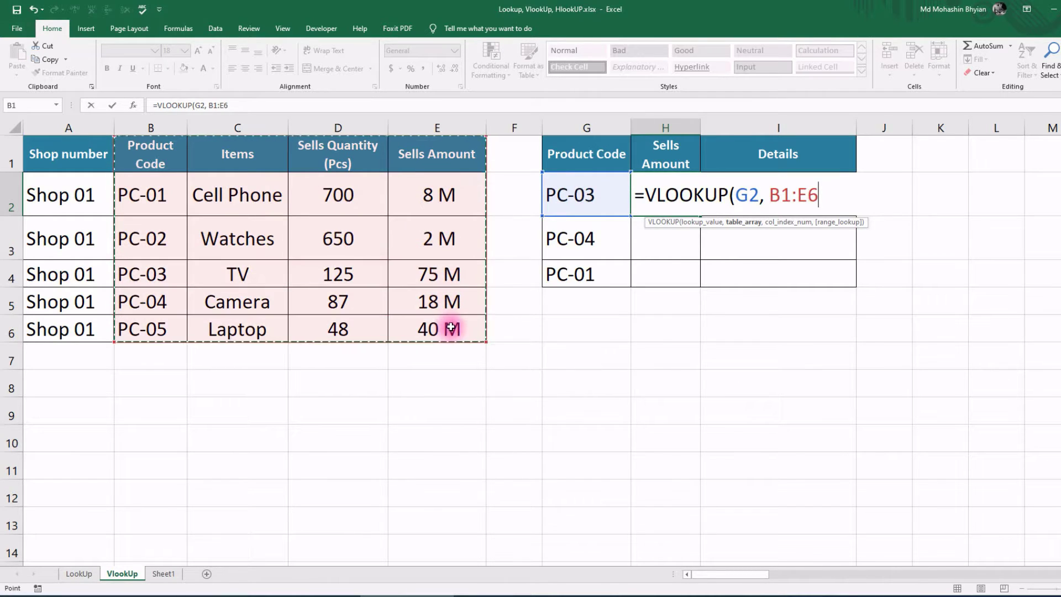
pyautogui.write(',')
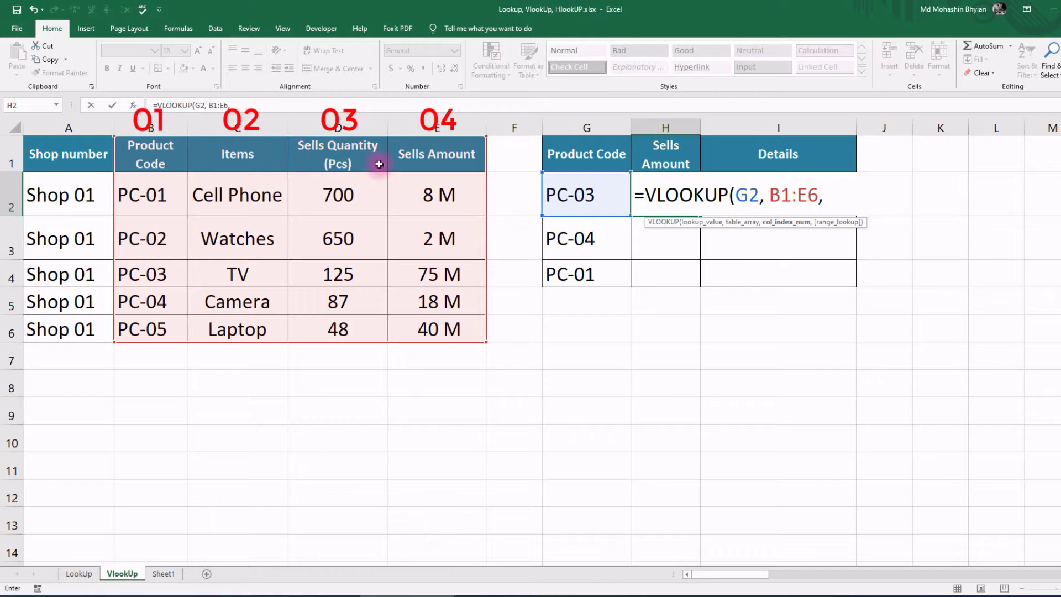
pyautogui.write('4,')
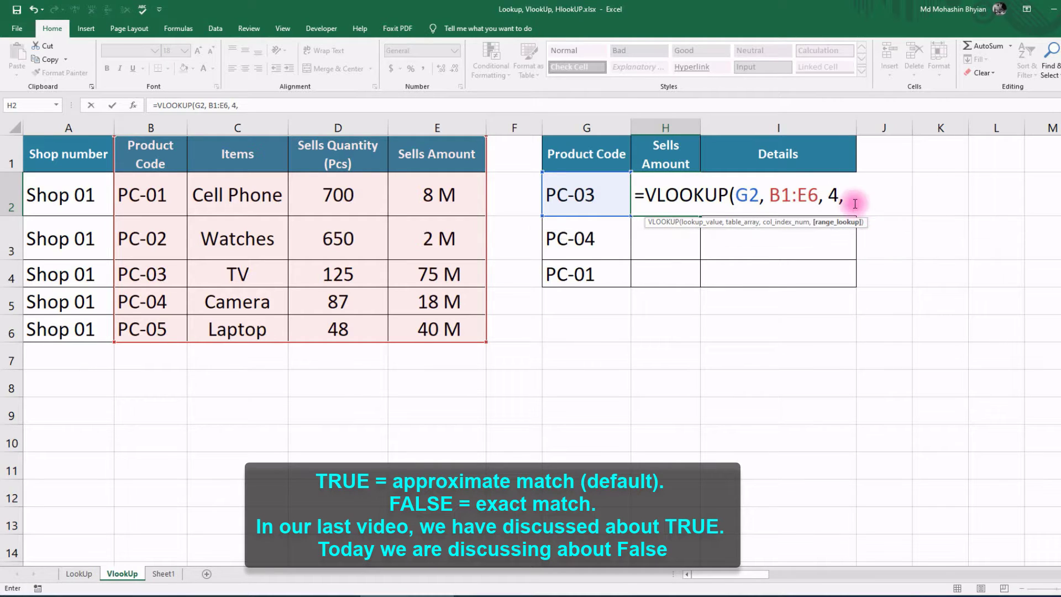
pyautogui.press('BackSpace')
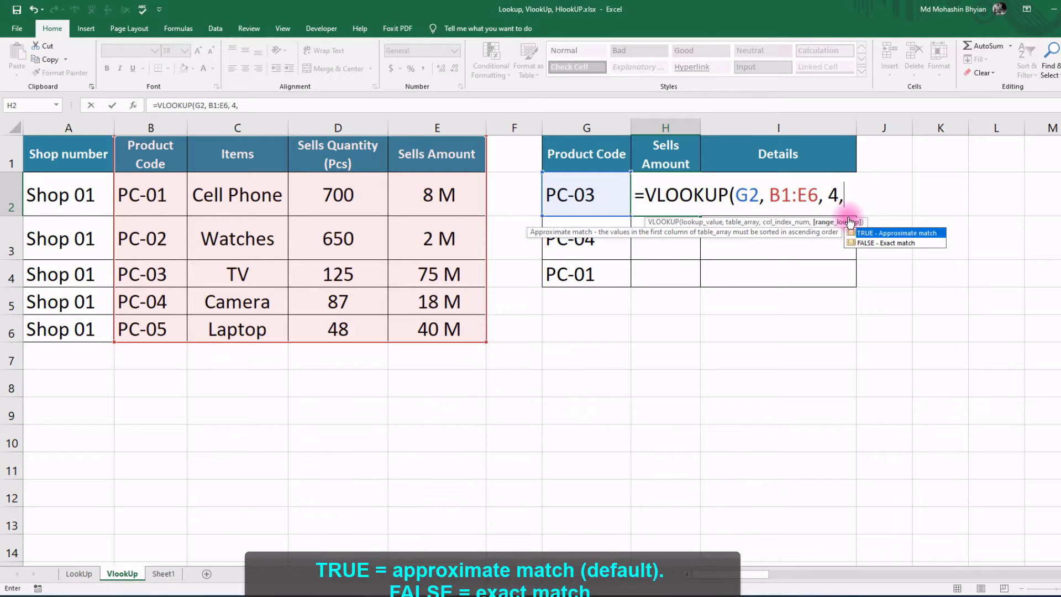
pyautogui.doubleClick(870, 244)
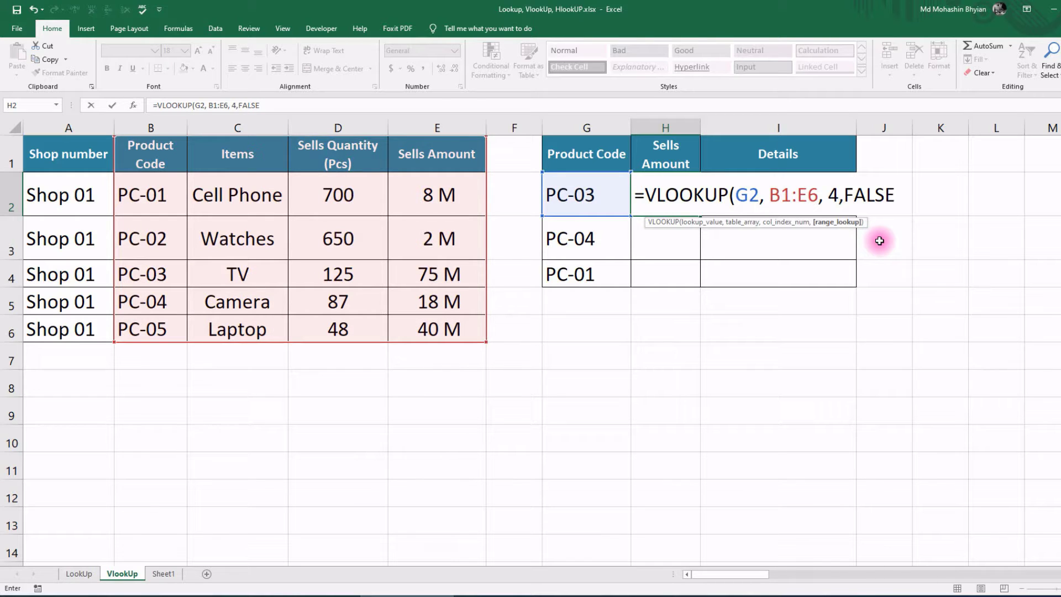
pyautogui.press('BackSpace')
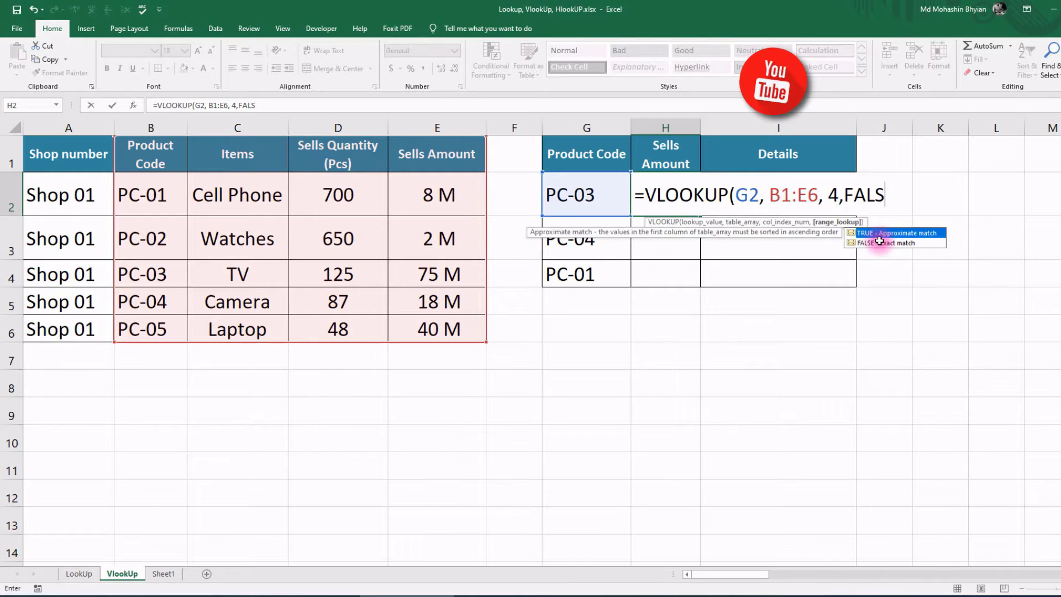
pyautogui.press('BackSpace')
pyautogui.press('BackSpace')
pyautogui.press('BackSpace')
pyautogui.press('BackSpace')
pyautogui.write('fa')
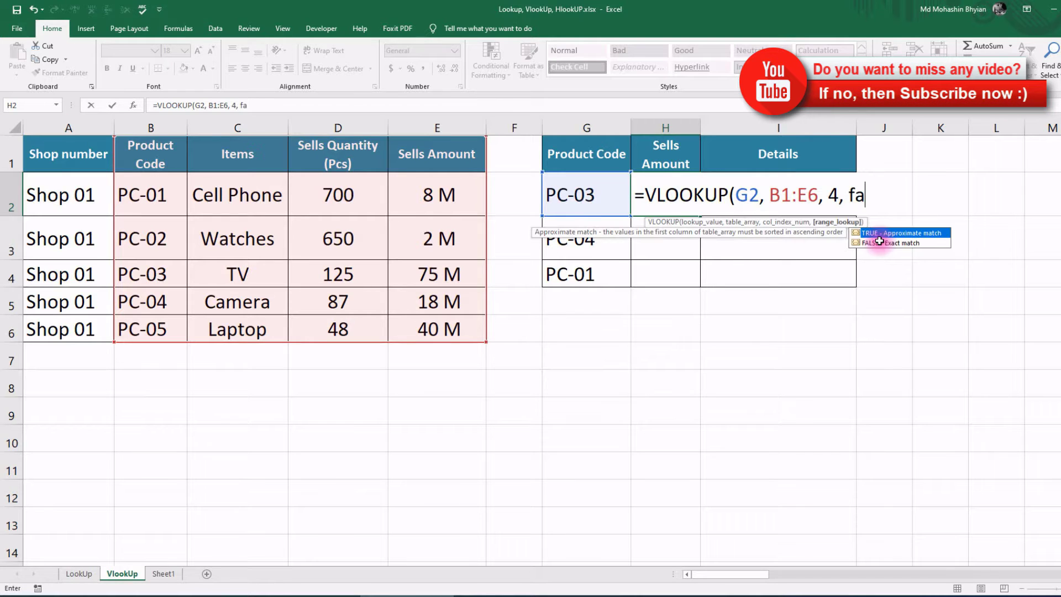
pyautogui.write('lse)')
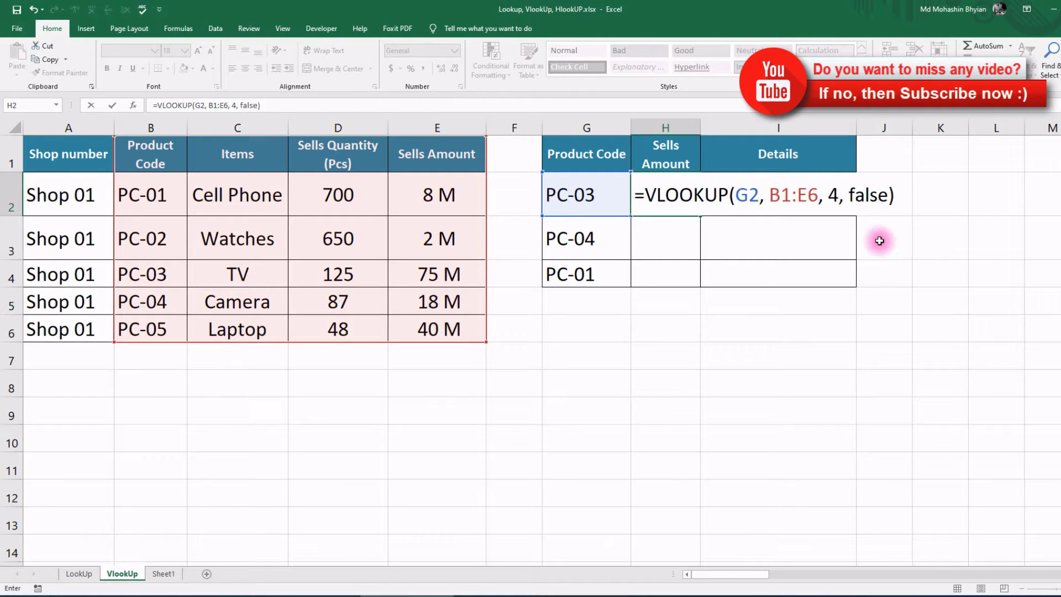
pyautogui.press('Return')
# Step: Fill I3's FORMULATEXT helper up into I2 to display H2's formula
pyautogui.click(692, 209)
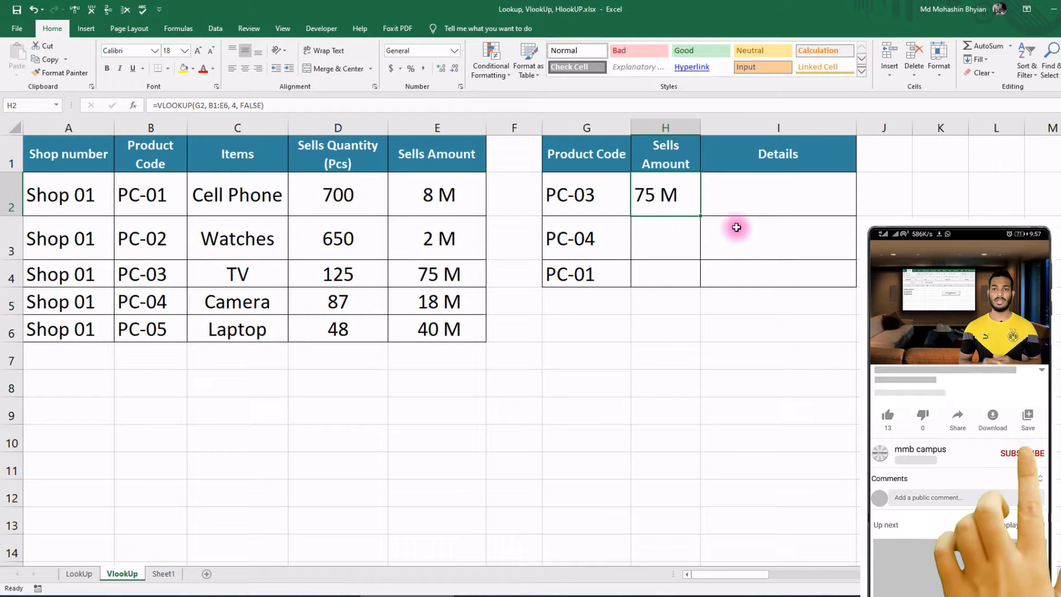
pyautogui.click(758, 236)
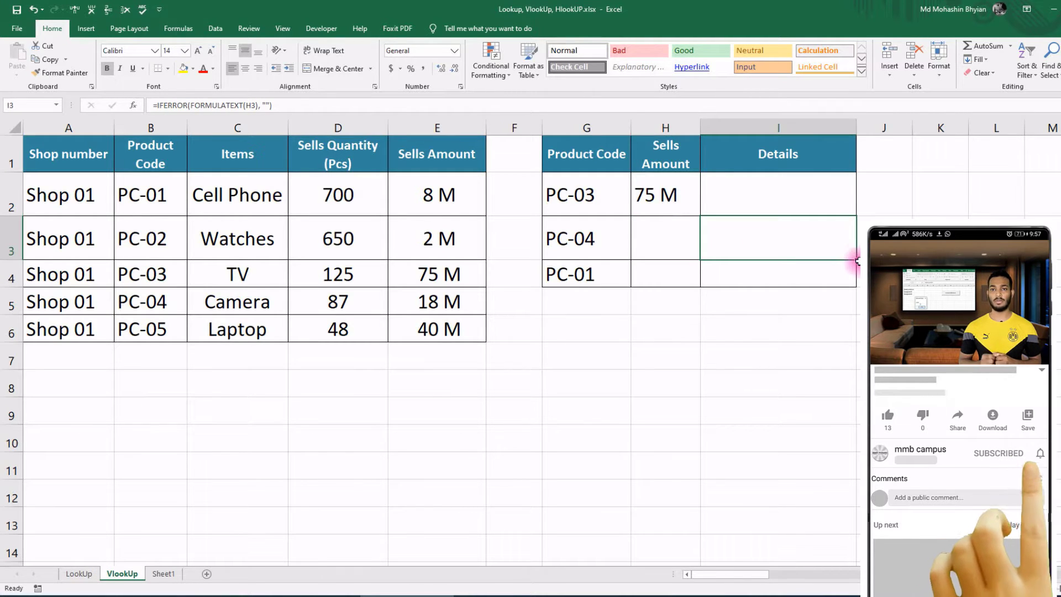
pyautogui.moveTo(846, 256); pyautogui.dragTo(837, 176)
pyautogui.click(675, 196)
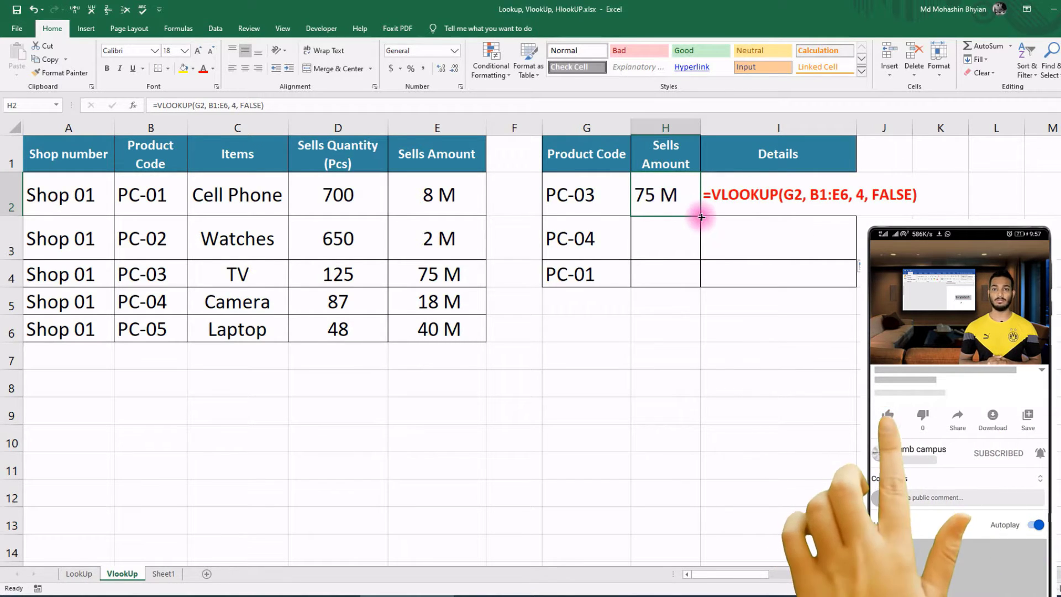
# Step: Fill the lookup down to H4, inspecting the shifted ranges B2:E7 and B3:E8, then select H2:H4
pyautogui.moveTo(701, 215); pyautogui.dragTo(692, 285)
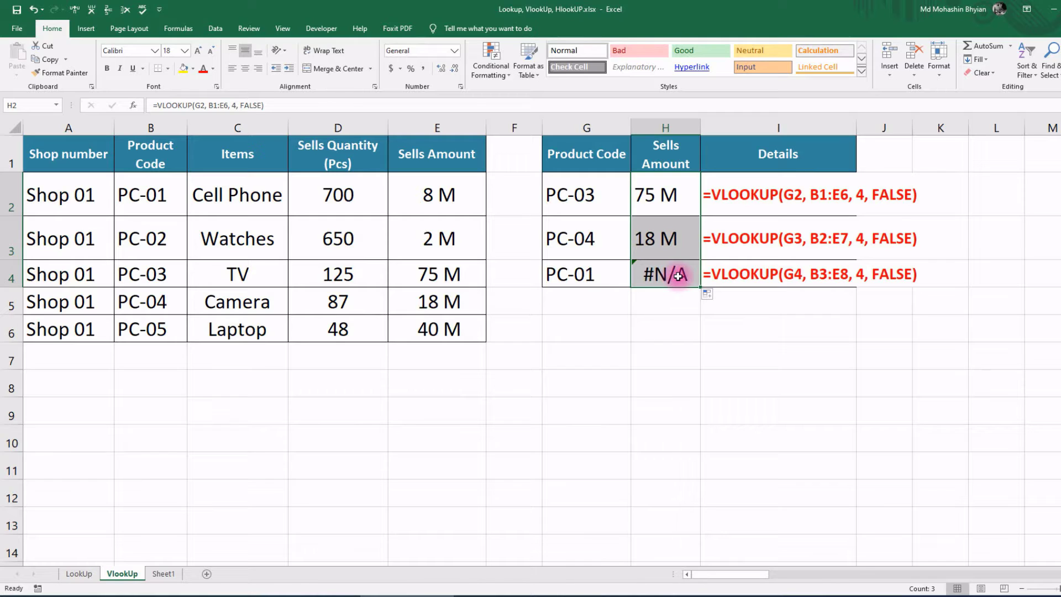
pyautogui.doubleClick(662, 236)
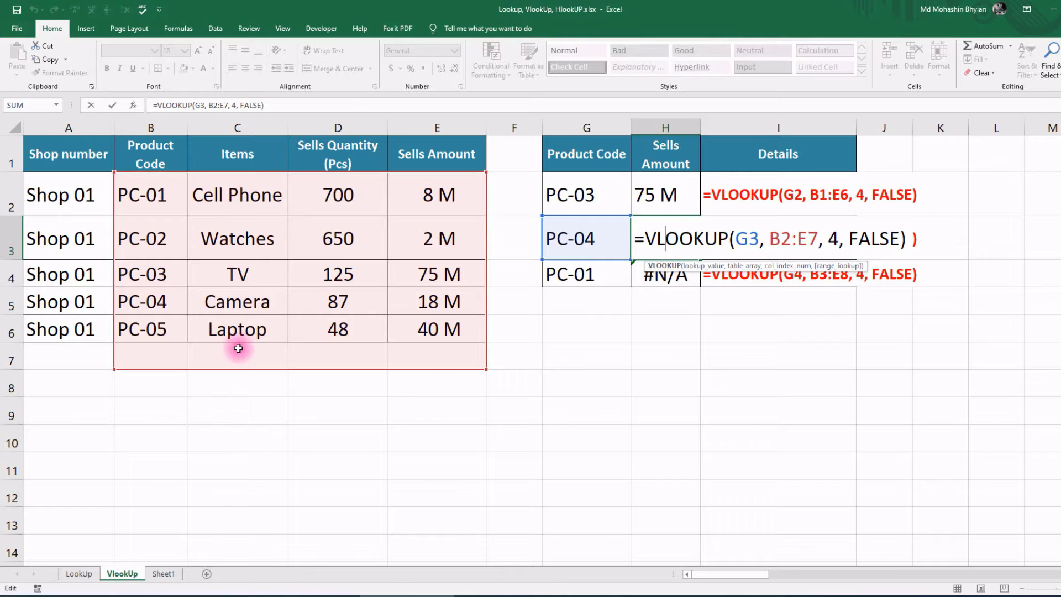
pyautogui.press('Escape')
pyautogui.doubleClick(679, 274)
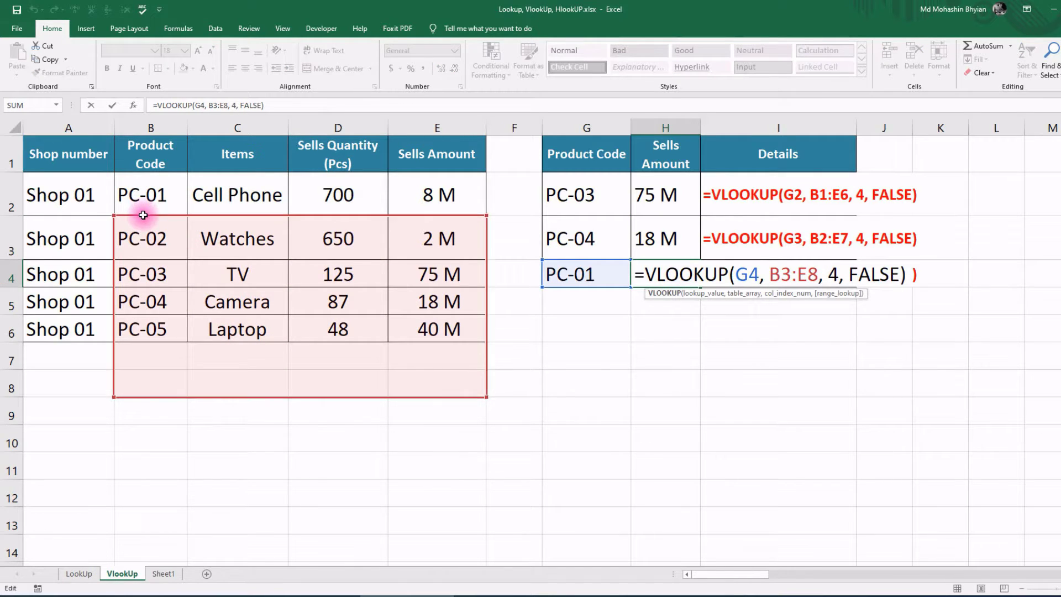
pyautogui.click(586, 328)
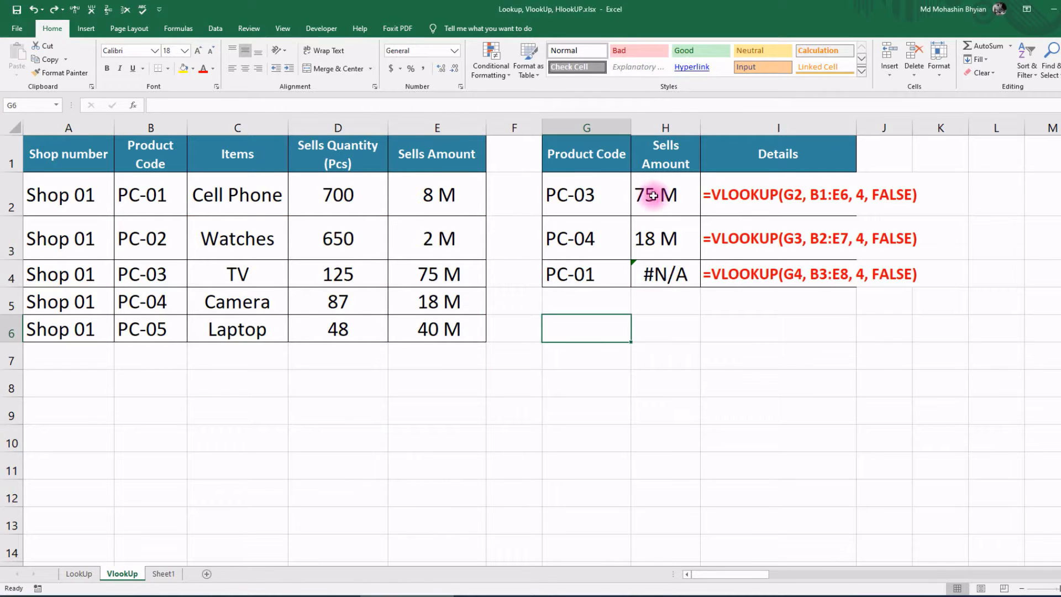
pyautogui.moveTo(656, 199); pyautogui.dragTo(657, 277)
# Step: Clear H2:H4, re-enter the lookup with locked range $B$1:$E$6, and fill it down to H4
pyautogui.press('Delete')
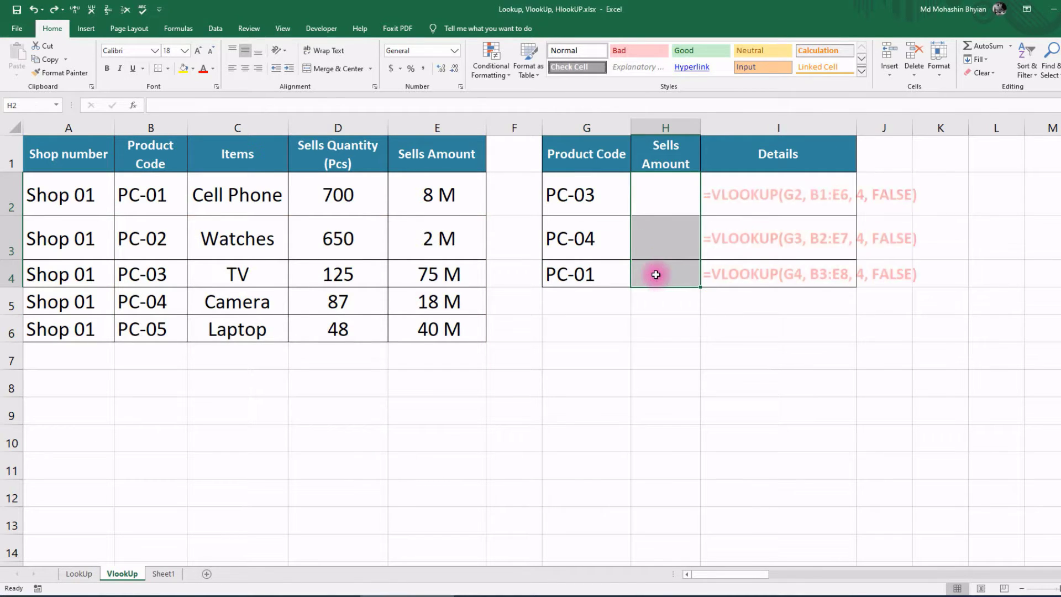
pyautogui.click(687, 207)
pyautogui.write('=')
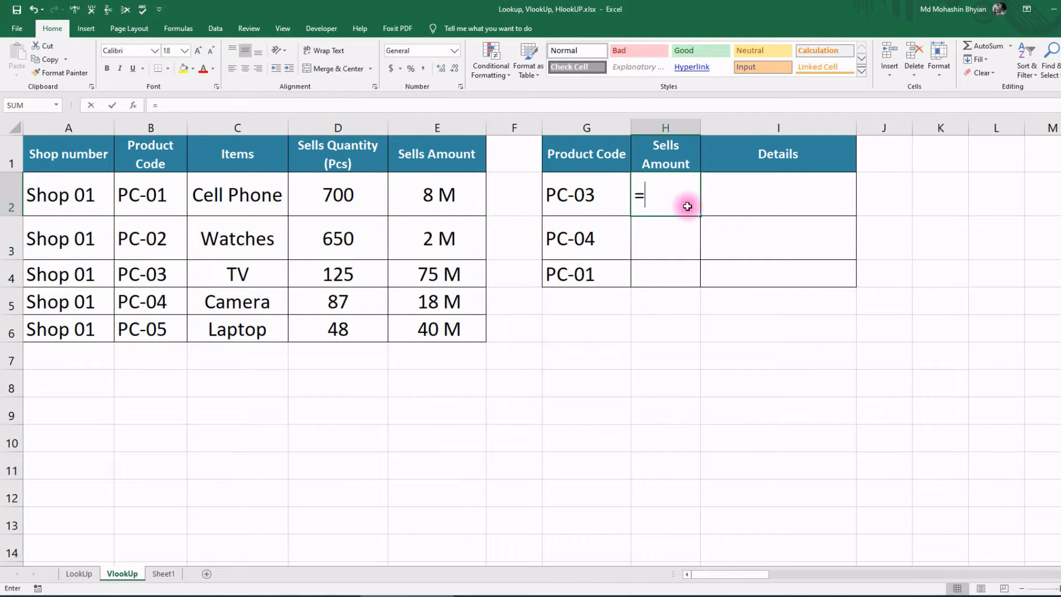
pyautogui.write('vl')
pyautogui.doubleClick(678, 223)
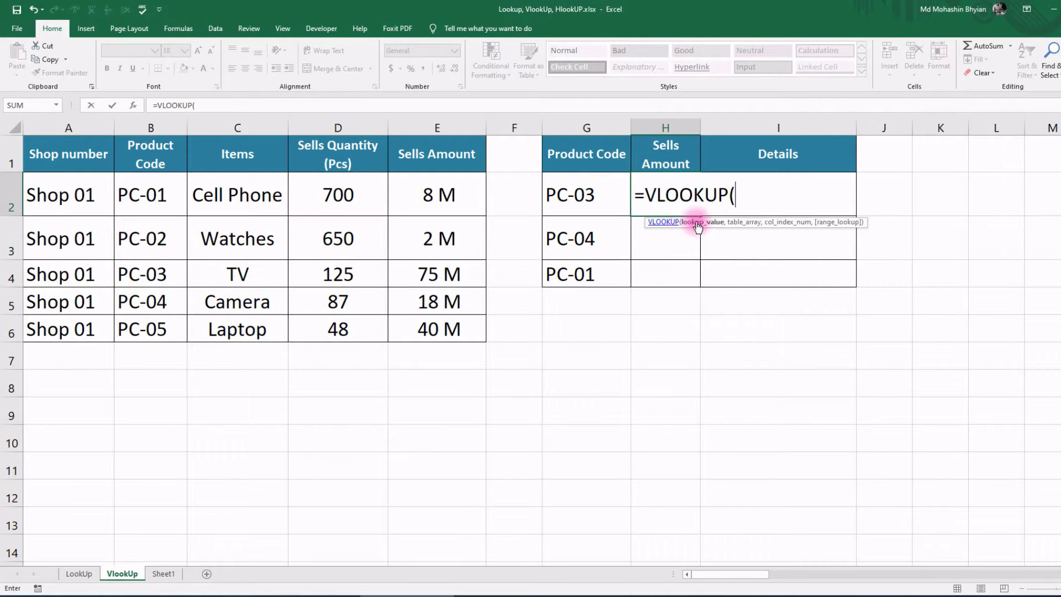
pyautogui.click(564, 197)
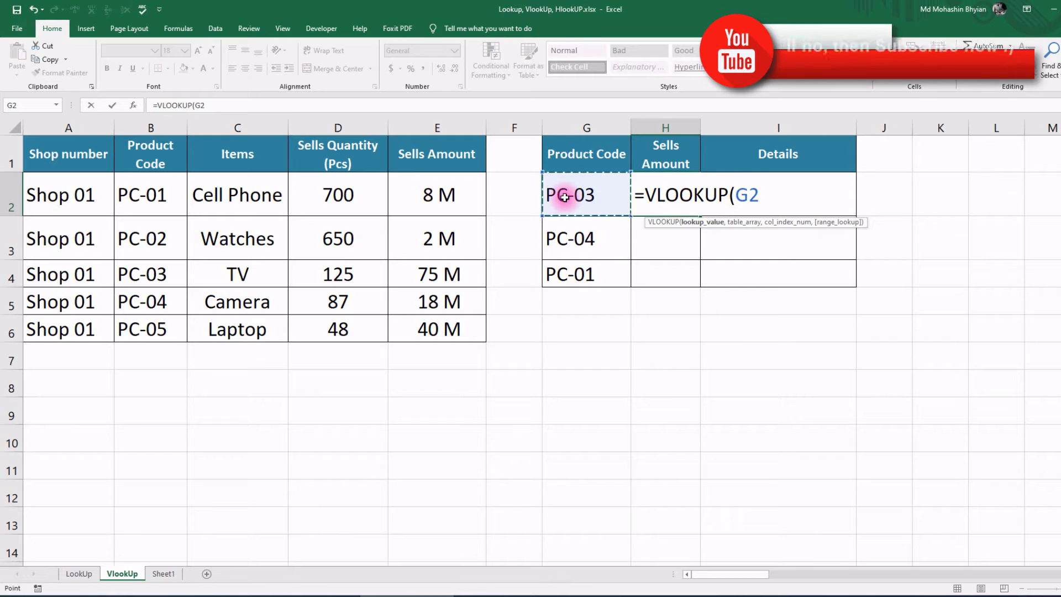
pyautogui.write(', B1:E2')
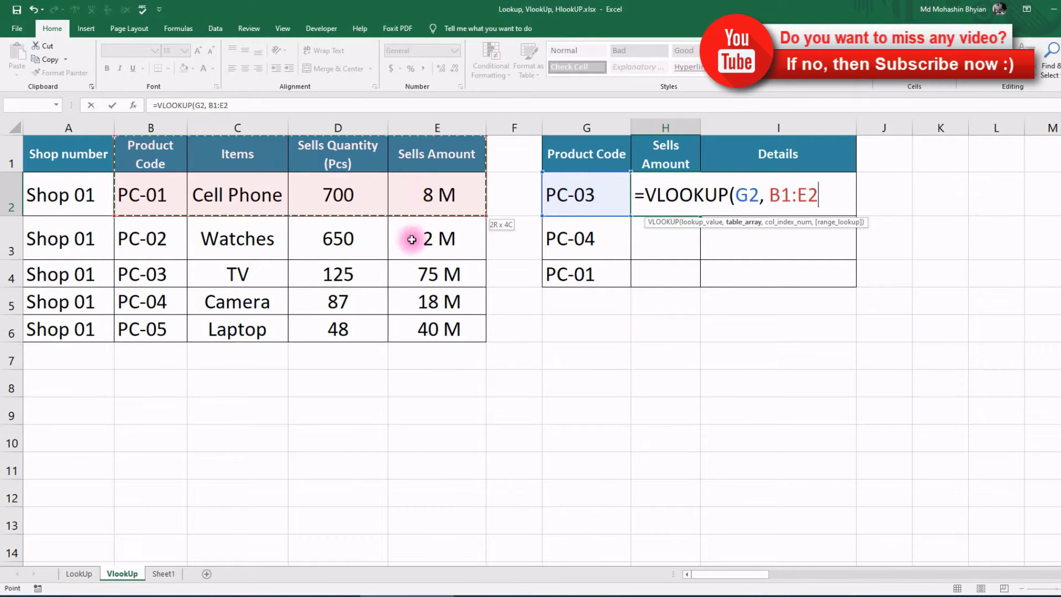
pyautogui.moveTo(206, 159); pyautogui.dragTo(421, 337)
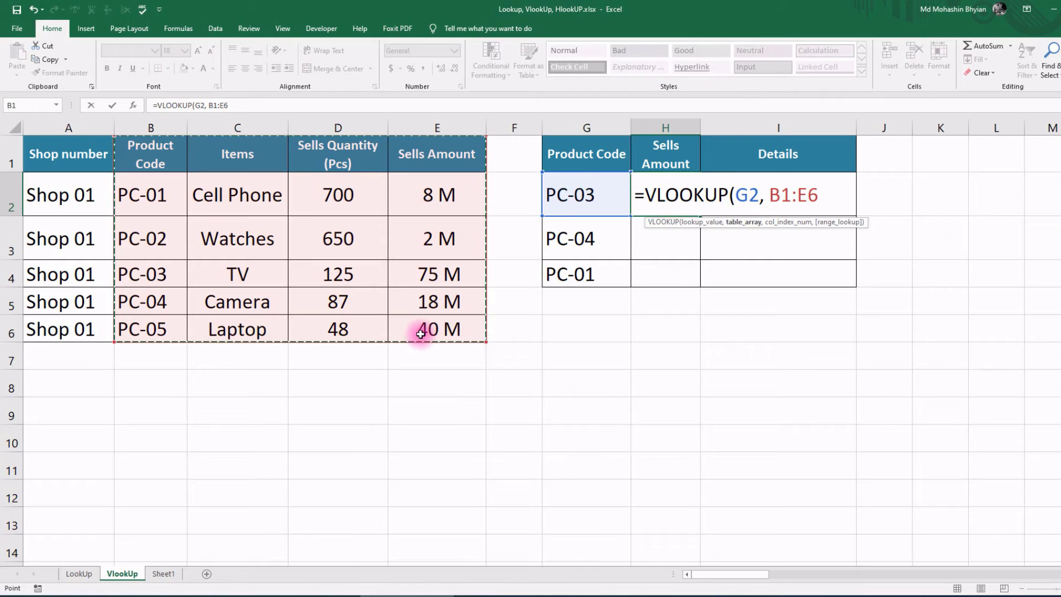
pyautogui.press('F4')
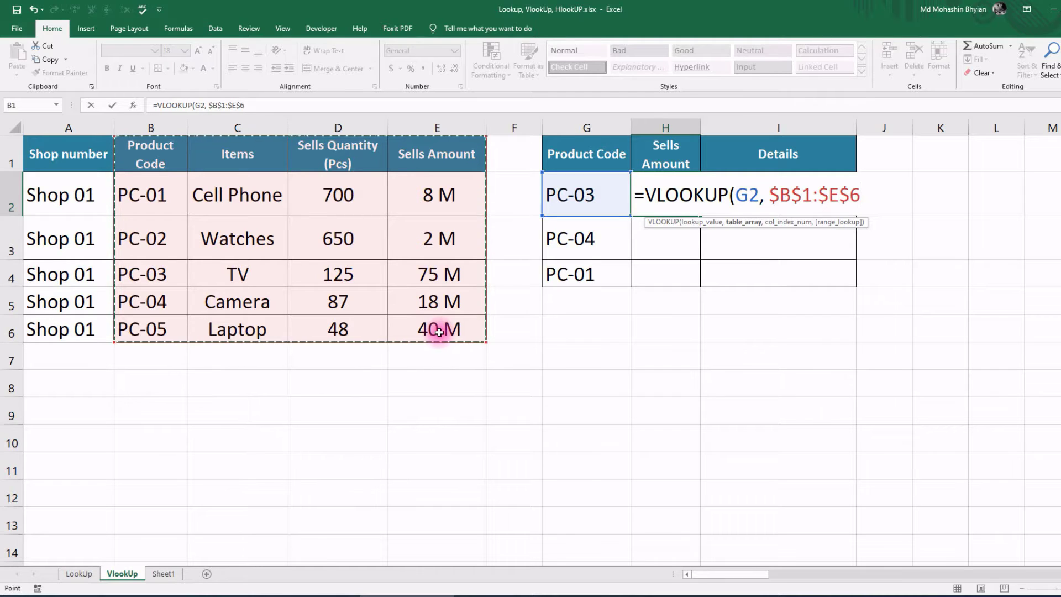
pyautogui.write(',')
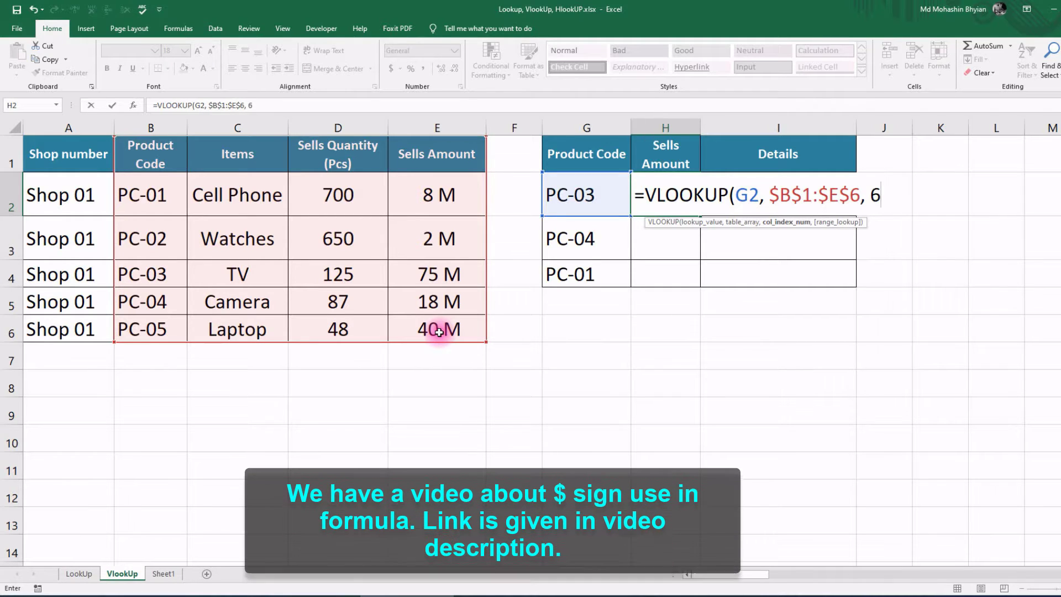
pyautogui.write(' 4, false)')
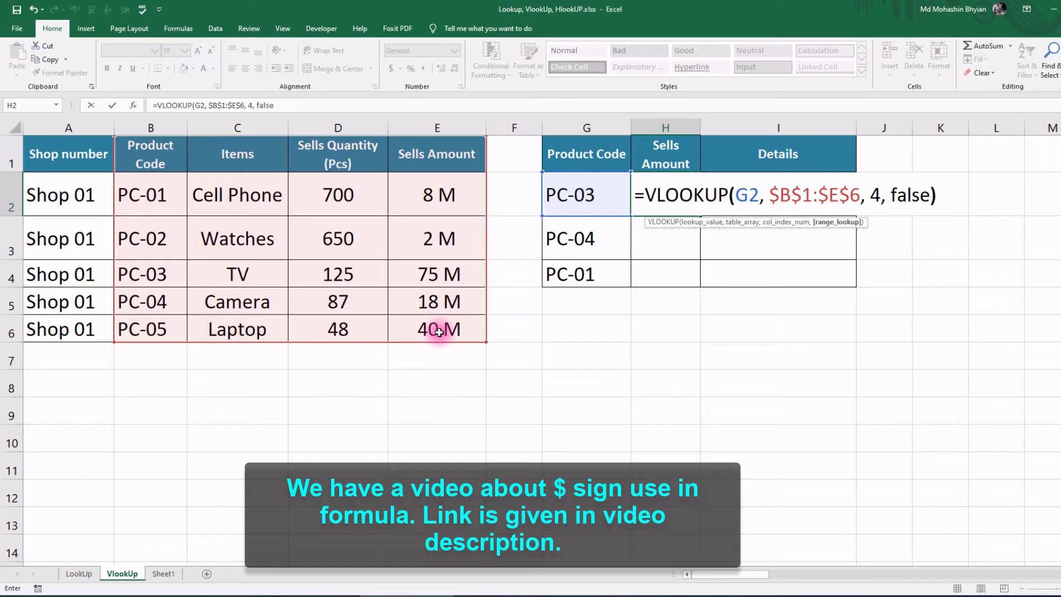
pyautogui.press('Return')
pyautogui.click(694, 195)
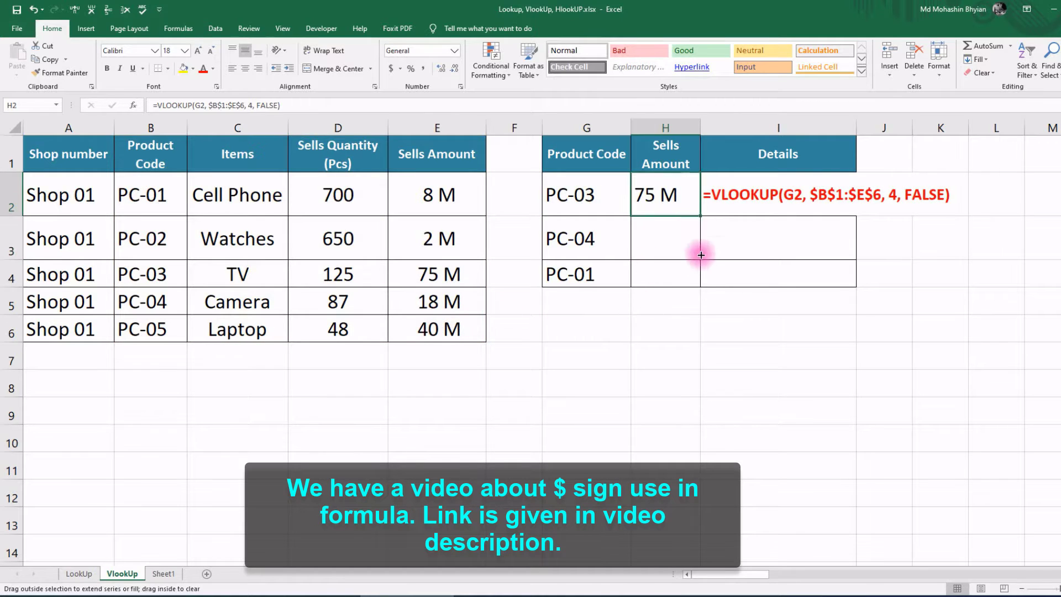
pyautogui.moveTo(700, 215); pyautogui.dragTo(699, 283)
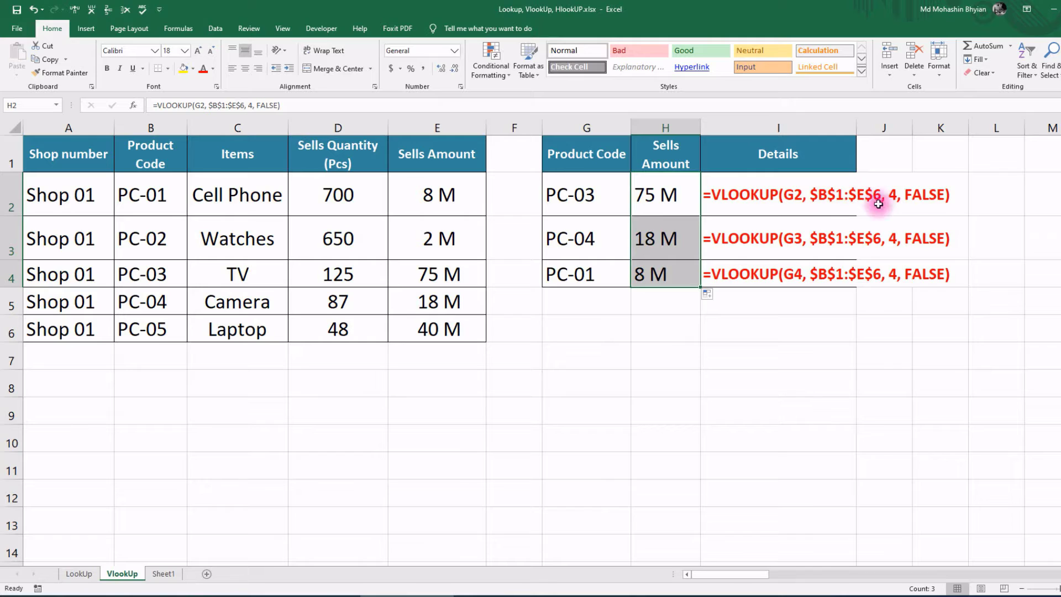
# Step: Rebuild H2 as =VLOOKUP(G2, B:E, 4, FALSE) using whole columns B:E and fill down to H4
pyautogui.moveTo(667, 196); pyautogui.dragTo(664, 278)
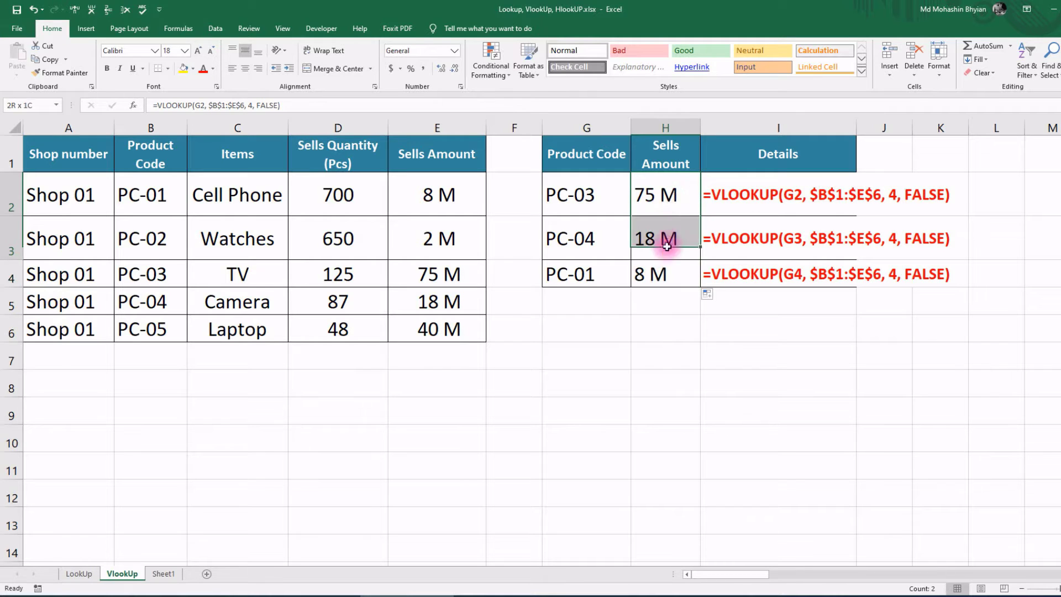
pyautogui.press('Delete')
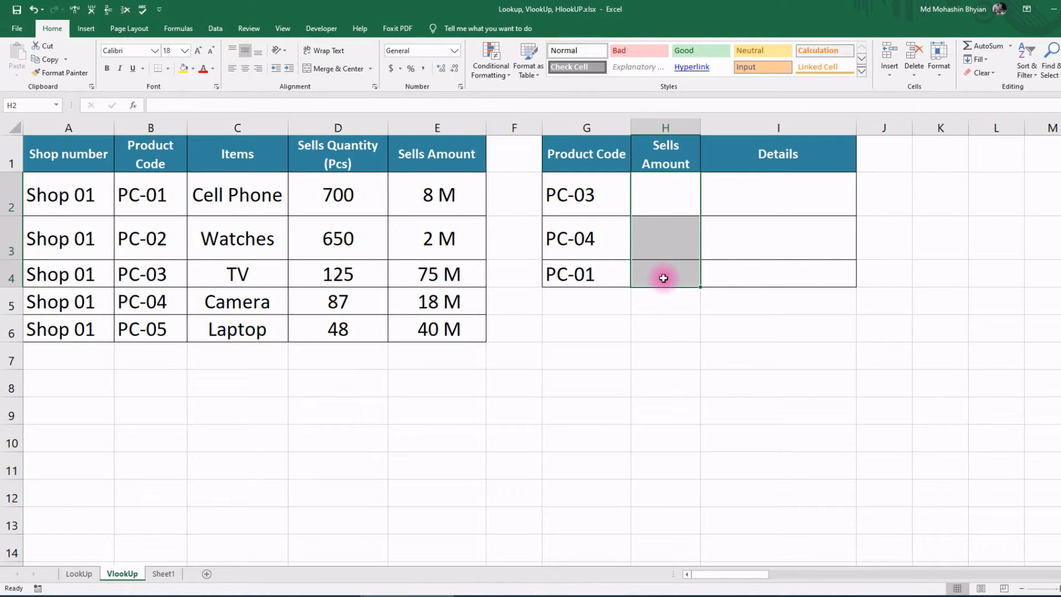
pyautogui.click(645, 191)
pyautogui.write('=vl')
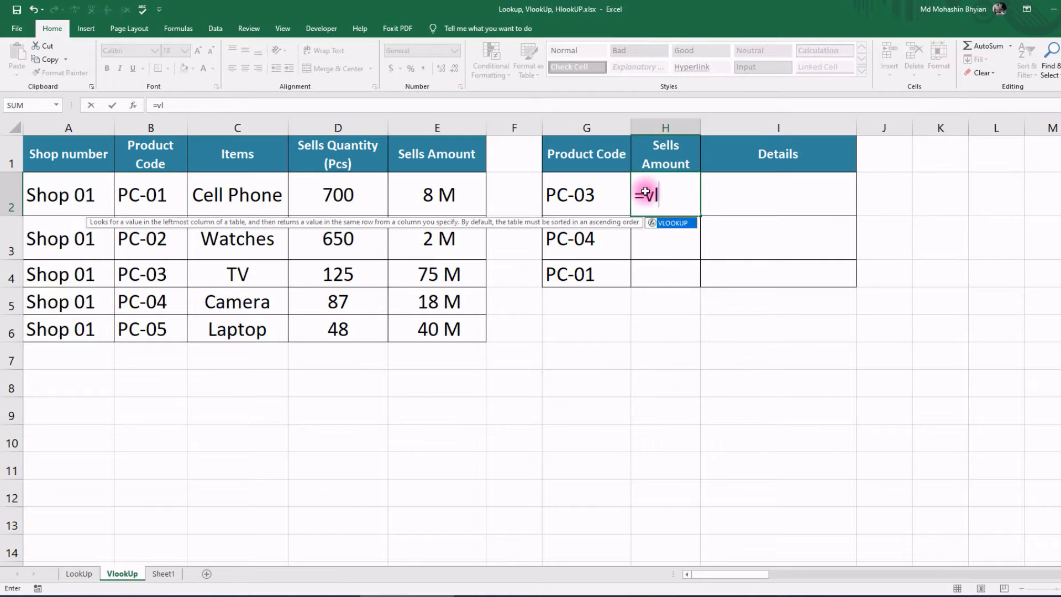
pyautogui.doubleClick(673, 225)
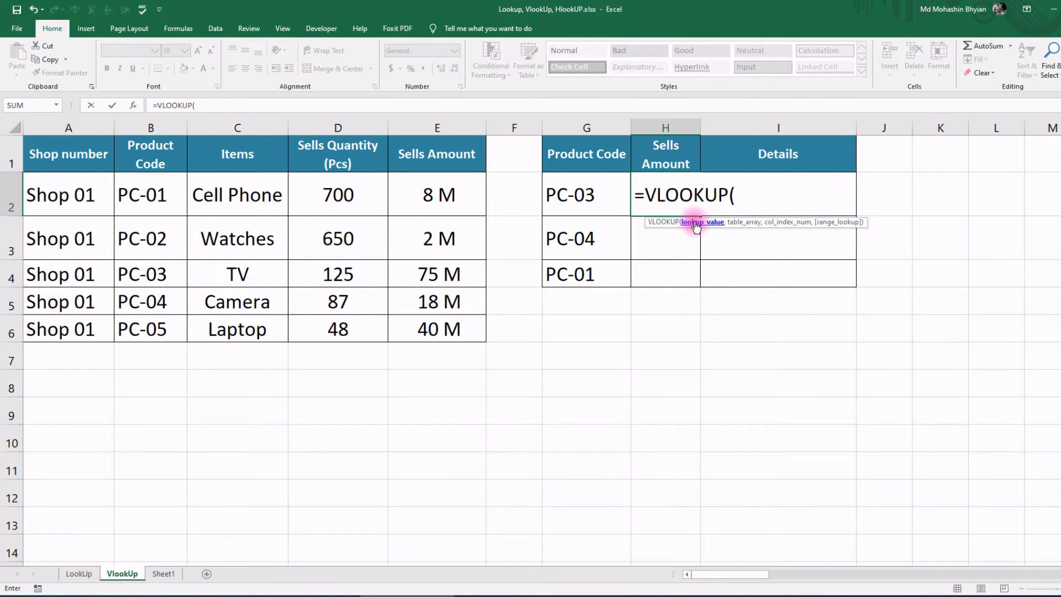
pyautogui.click(570, 195)
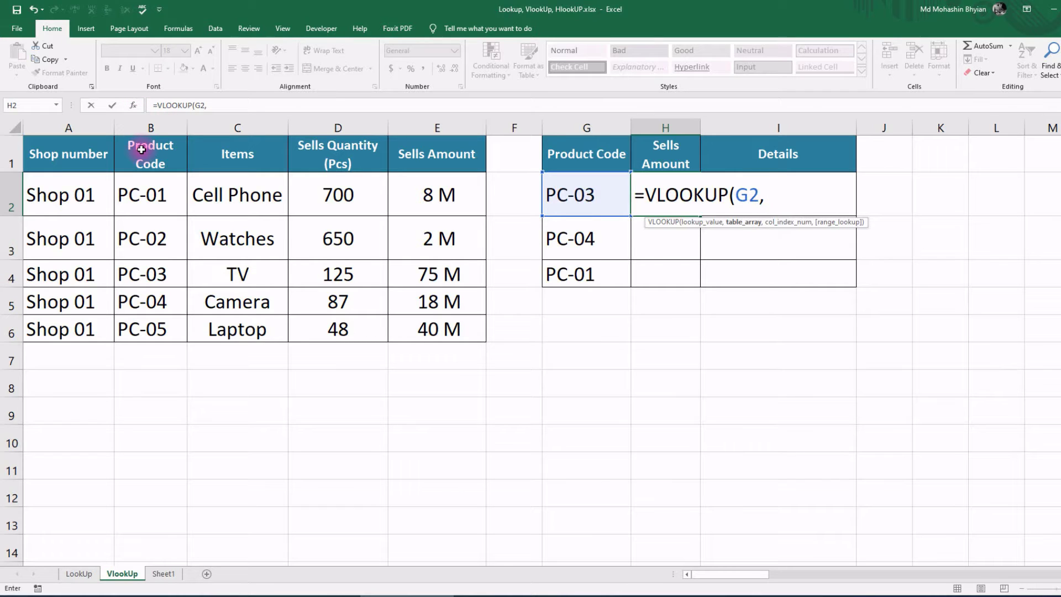
pyautogui.moveTo(141, 150); pyautogui.dragTo(476, 332)
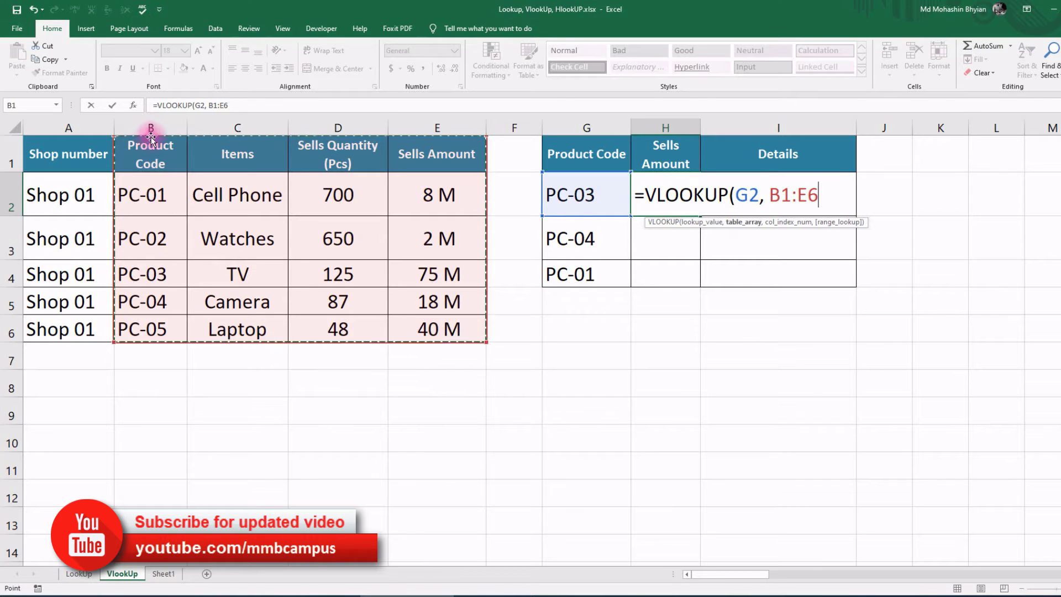
pyautogui.moveTo(145, 127); pyautogui.dragTo(414, 157)
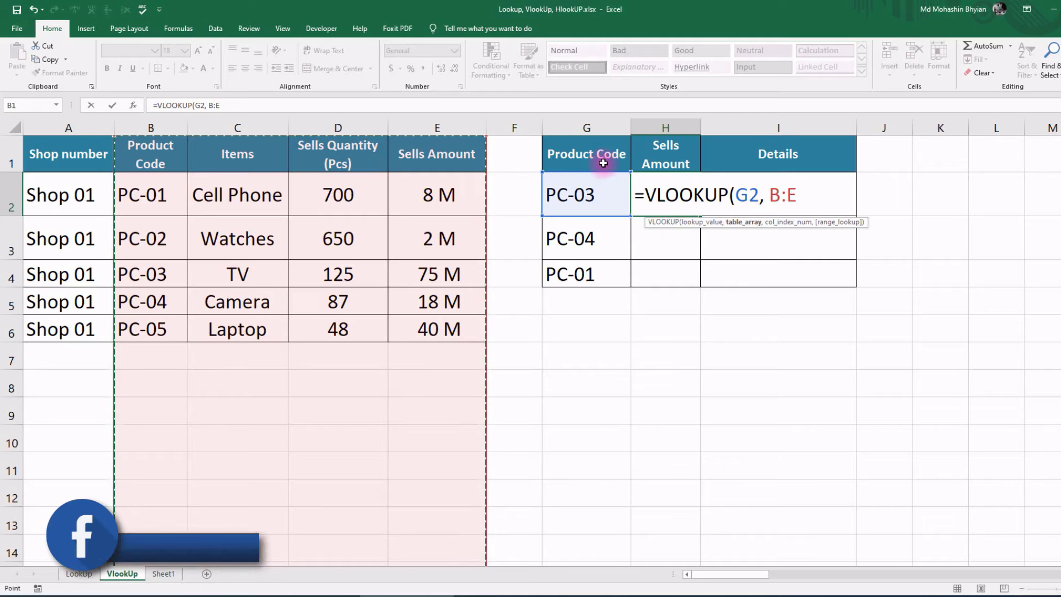
pyautogui.write(',')
pyautogui.write(' 4, fa')
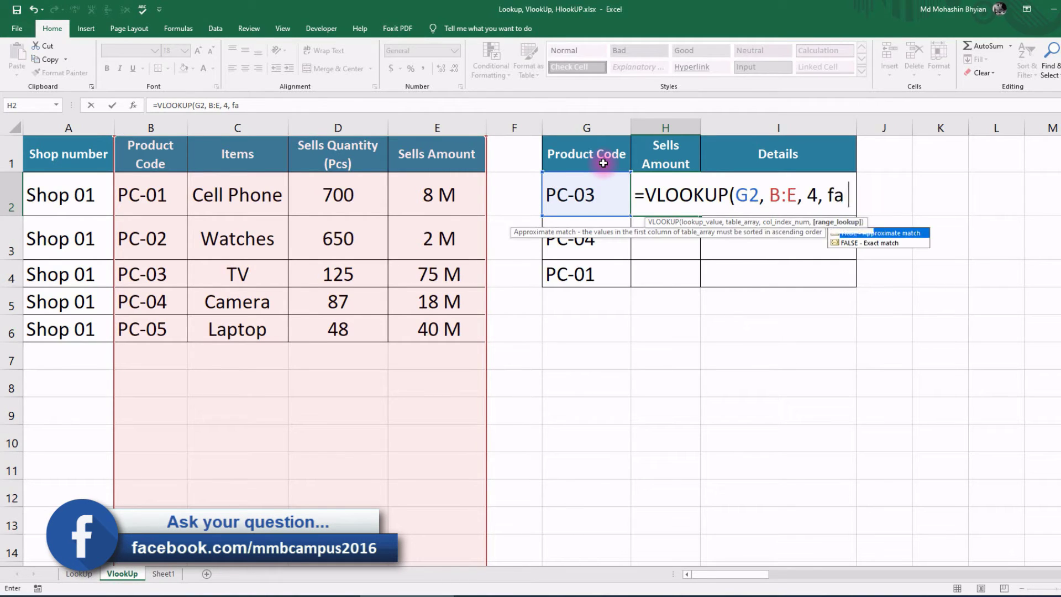
pyautogui.write('lse)')
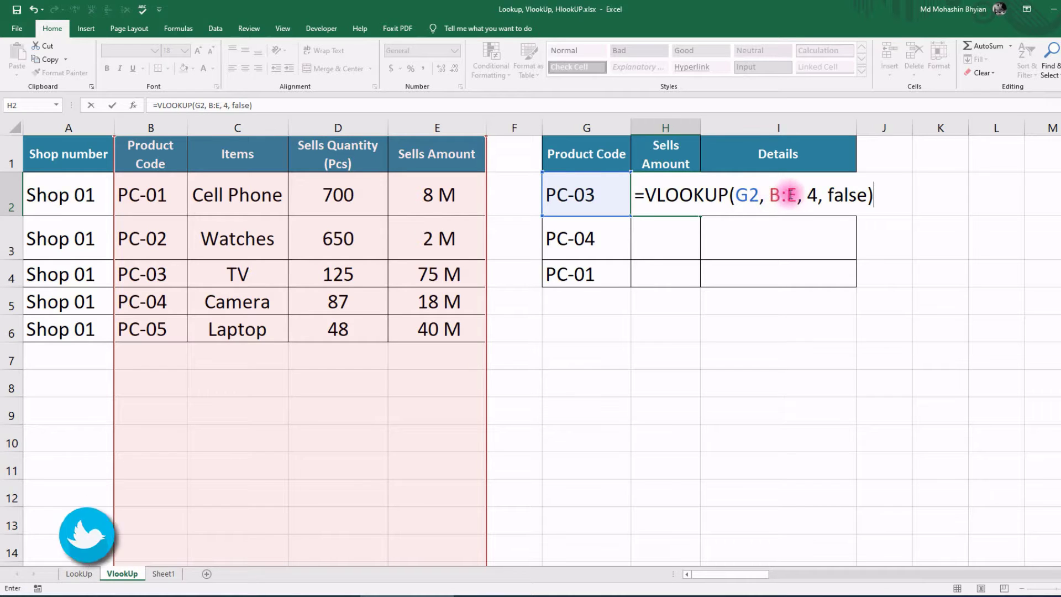
pyautogui.hotkey('ctrl', 'Return')
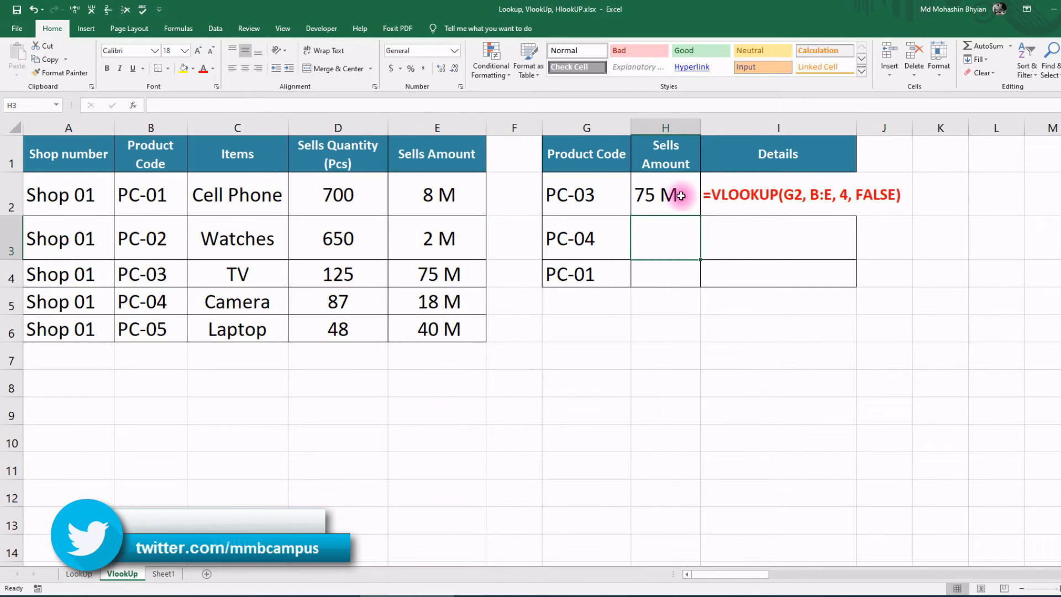
pyautogui.moveTo(700, 216); pyautogui.dragTo(691, 279)
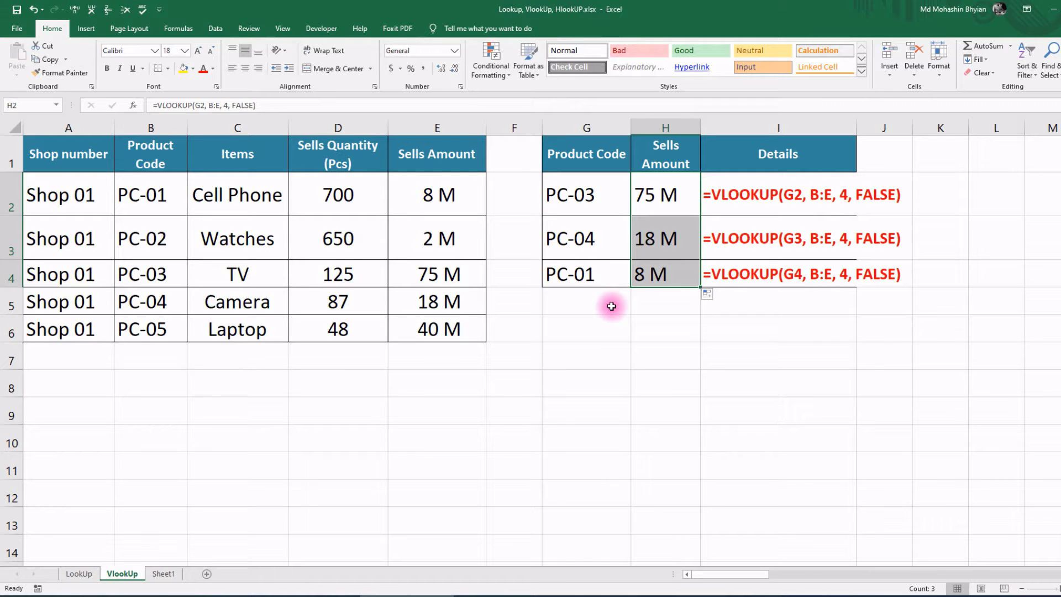
pyautogui.moveTo(710, 573); pyautogui.dragTo(956, 510)
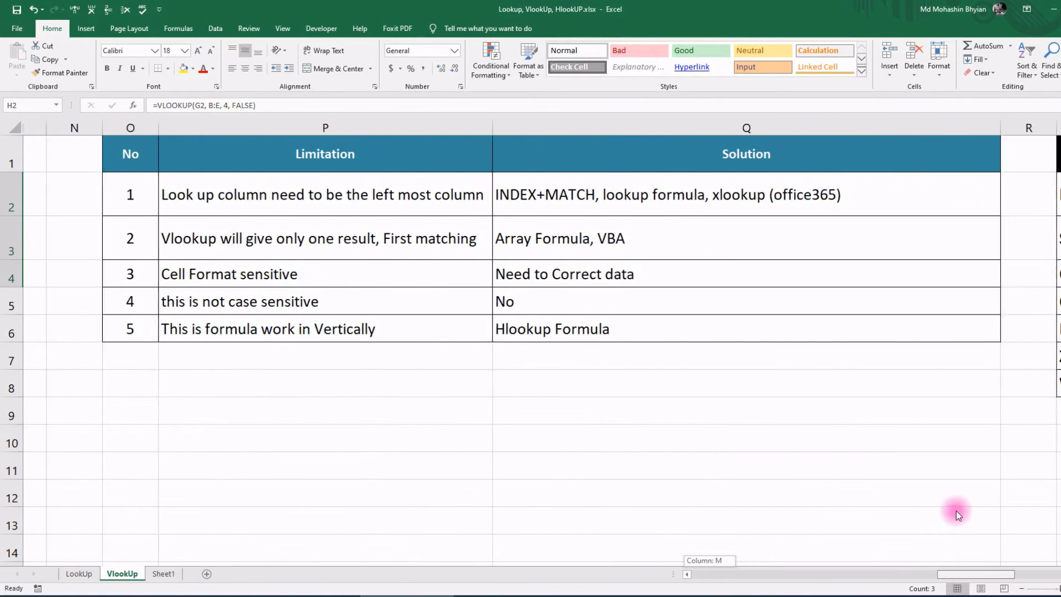
pyautogui.moveTo(956, 510); pyautogui.dragTo(967, 508)
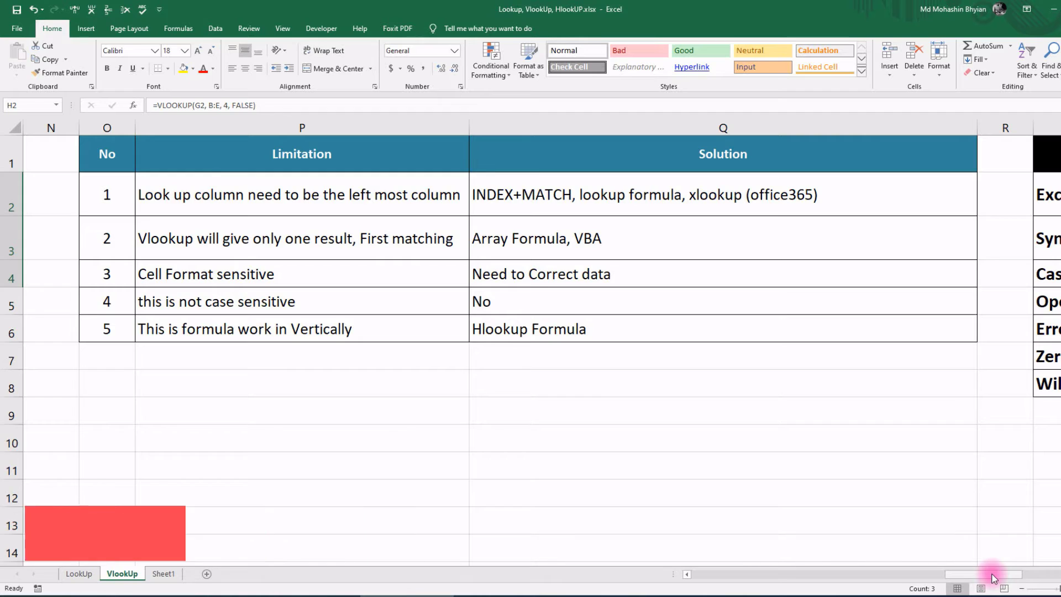
pyautogui.moveTo(994, 577); pyautogui.dragTo(740, 569)
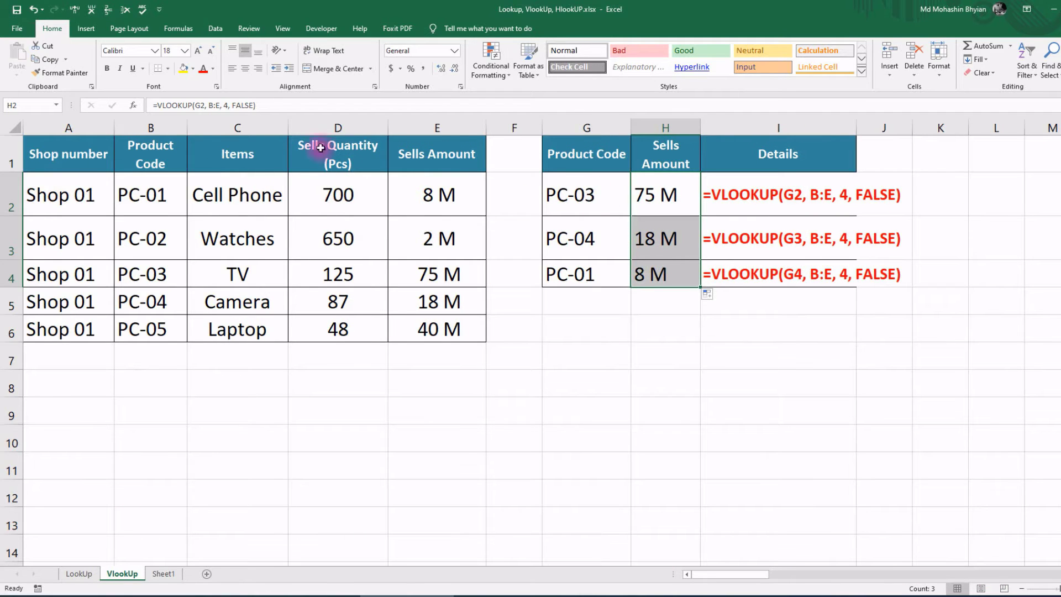
# Step: Copy the Items header and Cell Phone into G6:G7
pyautogui.click(149, 155)
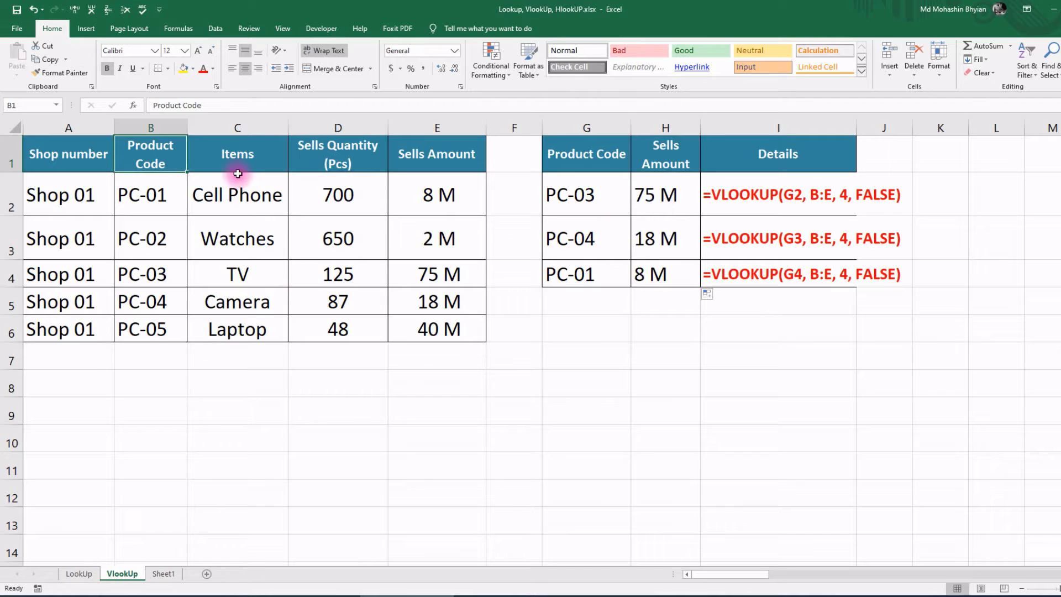
pyautogui.moveTo(234, 163); pyautogui.dragTo(235, 193)
pyautogui.hotkey('ctrl', 'c')
pyautogui.click(581, 326)
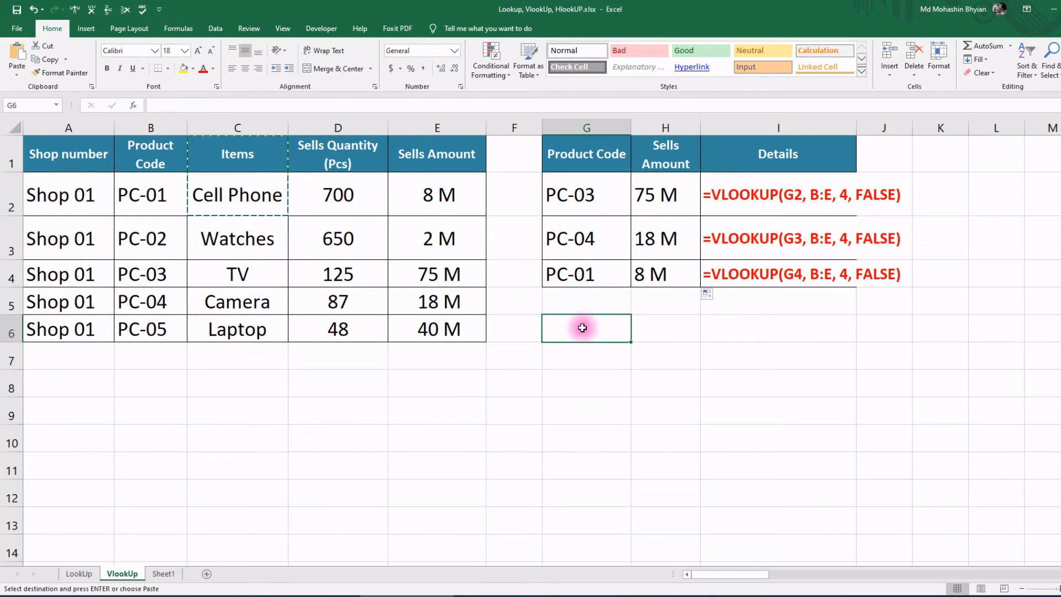
pyautogui.hotkey('ctrl', 'v')
# Step: Copy the Product Code header into H6 and mark H7's code as ??
pyautogui.moveTo(179, 159); pyautogui.dragTo(166, 194)
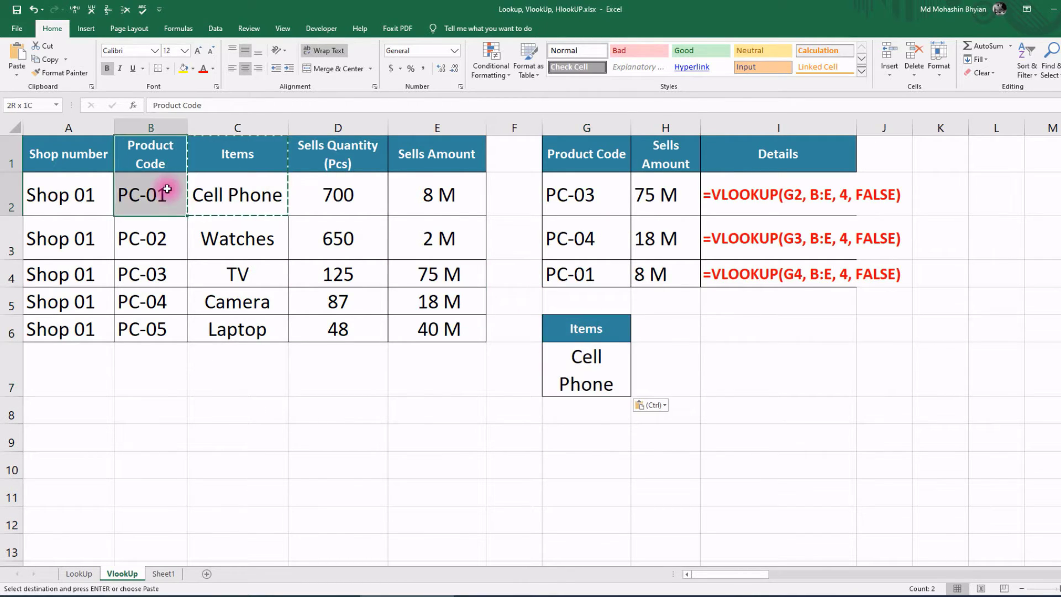
pyautogui.hotkey('ctrl', 'c')
pyautogui.click(674, 331)
pyautogui.hotkey('ctrl', 'v')
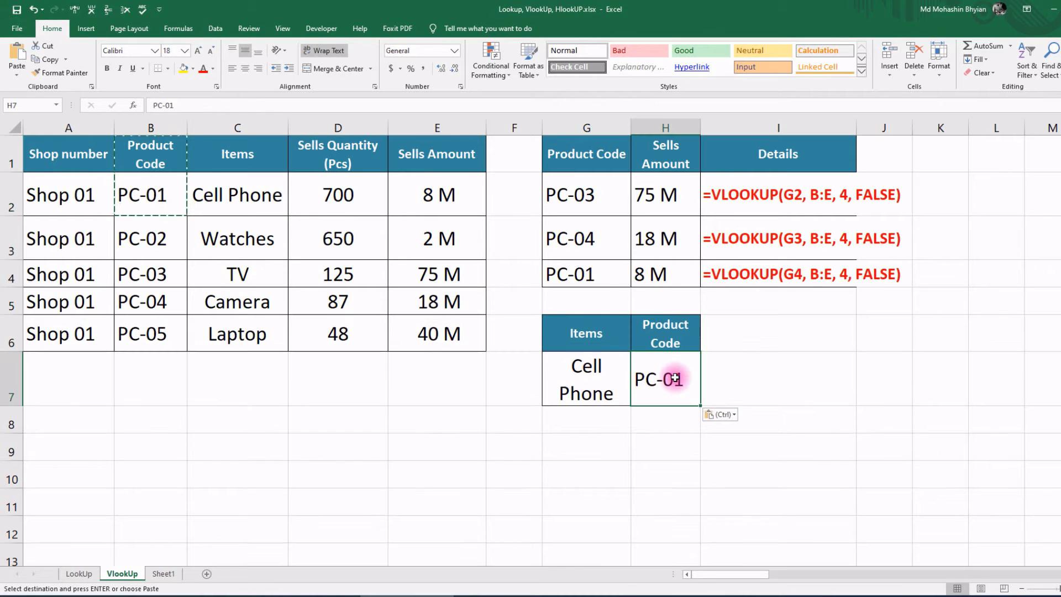
pyautogui.click(675, 378)
pyautogui.write('??')
pyautogui.press('Return')
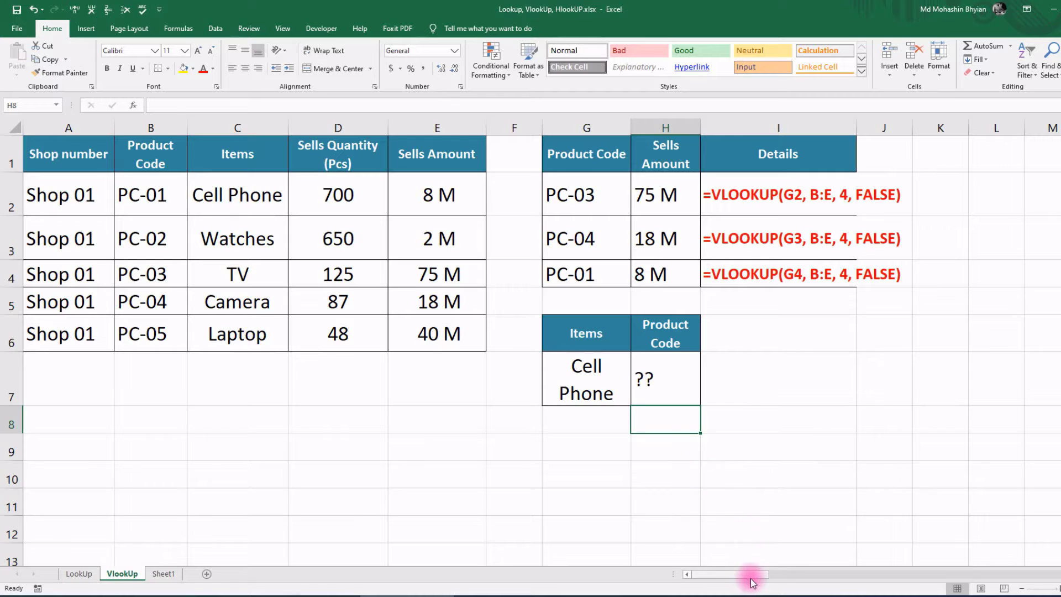
pyautogui.moveTo(749, 582); pyautogui.dragTo(934, 575)
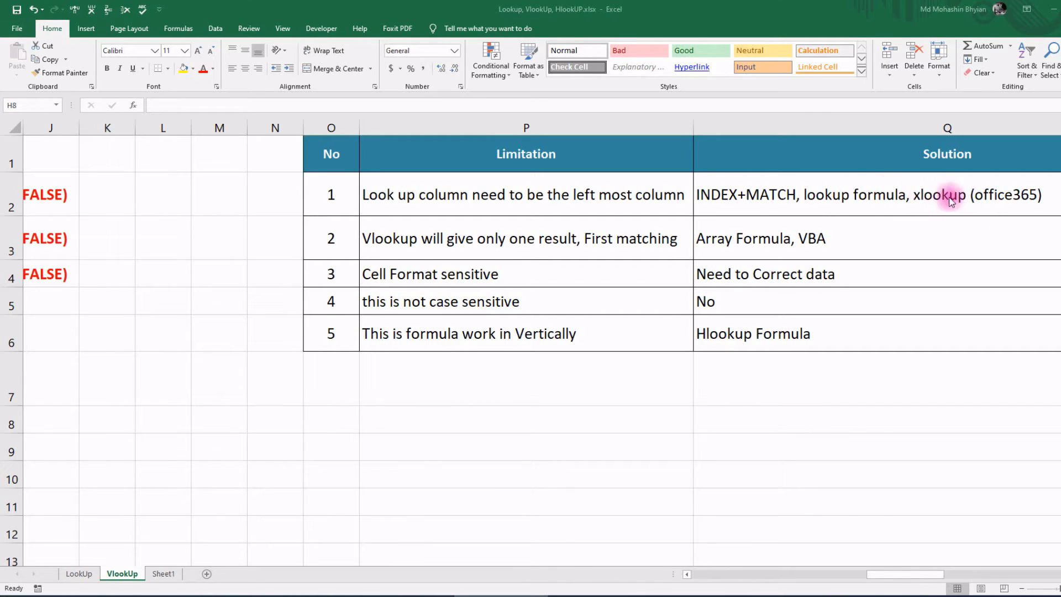
pyautogui.click(467, 237)
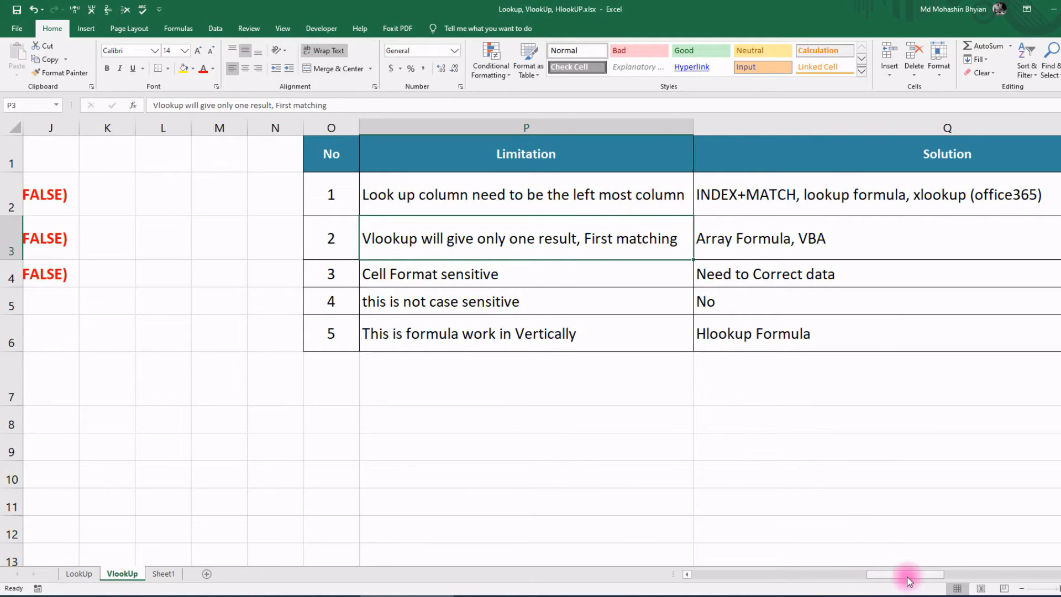
pyautogui.moveTo(907, 575); pyautogui.dragTo(922, 572)
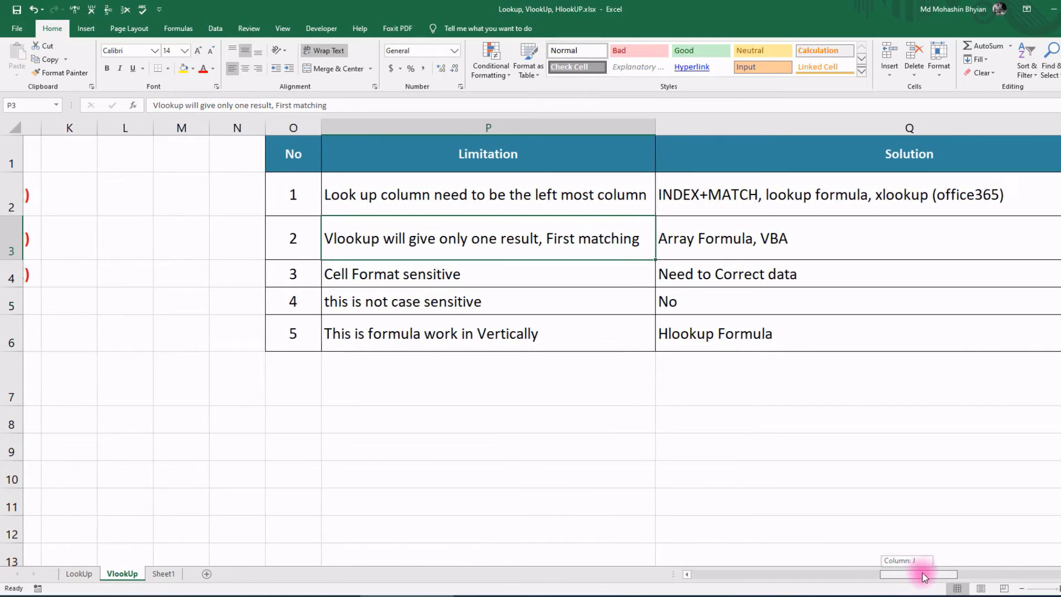
pyautogui.moveTo(923, 573); pyautogui.dragTo(718, 574)
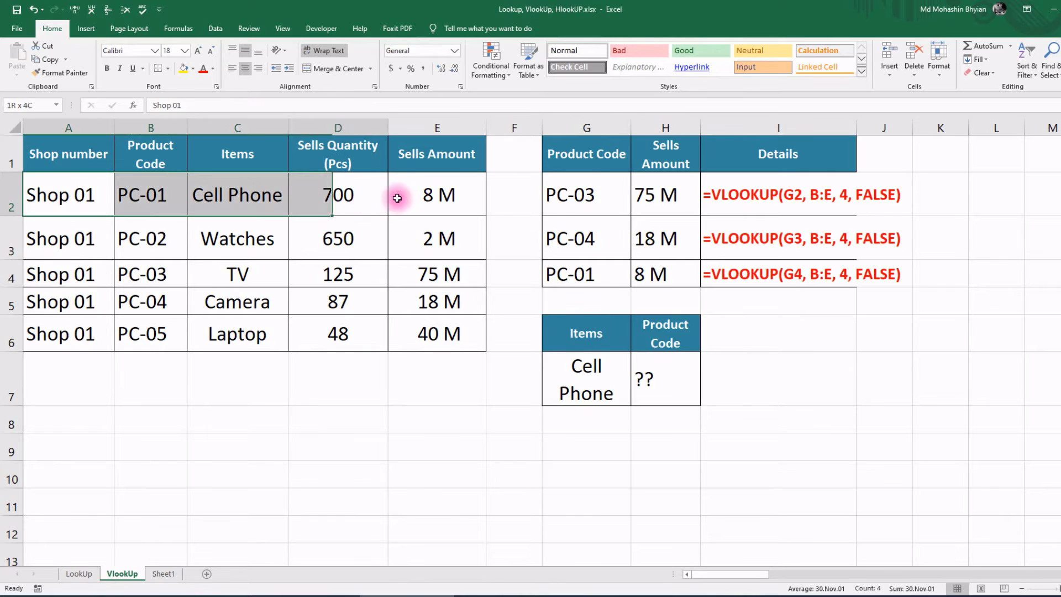
# Step: Copy the PC-01 Cell Phone row A2:E2 into row 7
pyautogui.moveTo(90, 199); pyautogui.dragTo(429, 212)
pyautogui.hotkey('ctrl', 'c')
pyautogui.click(78, 373)
pyautogui.hotkey('ctrl', 'v')
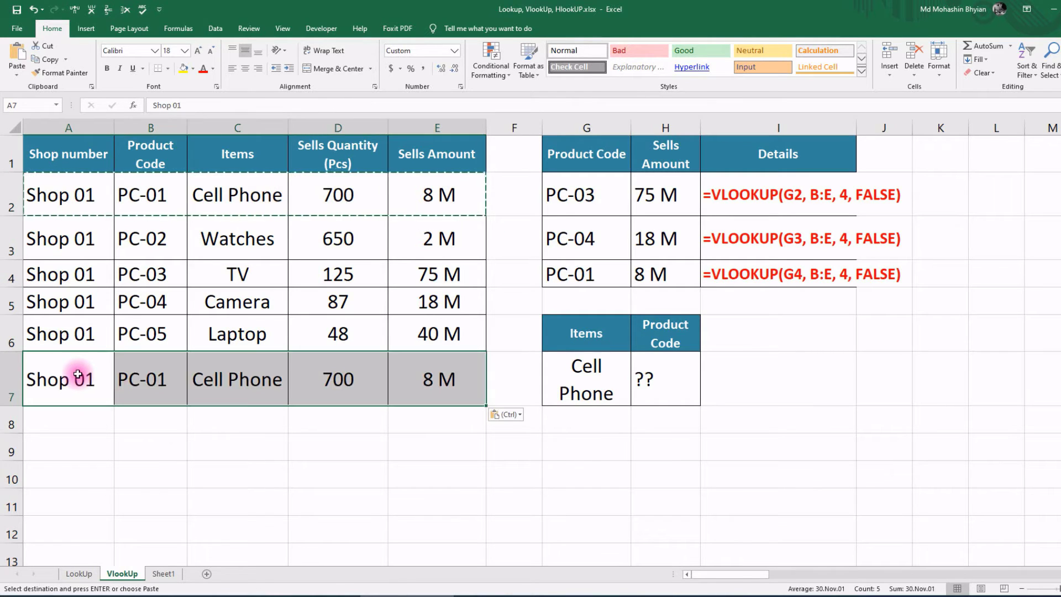
# Step: Change row 7's quantity to 999 and sales amount to 10 M
pyautogui.click(332, 379)
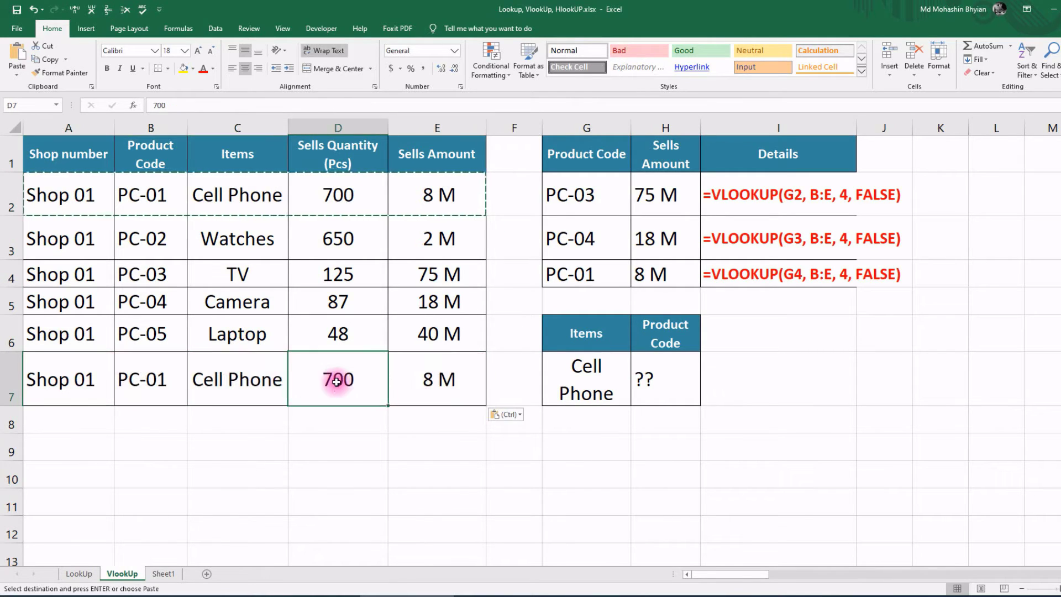
pyautogui.doubleClick(350, 379)
pyautogui.moveTo(351, 379); pyautogui.dragTo(288, 377)
pyautogui.write('999')
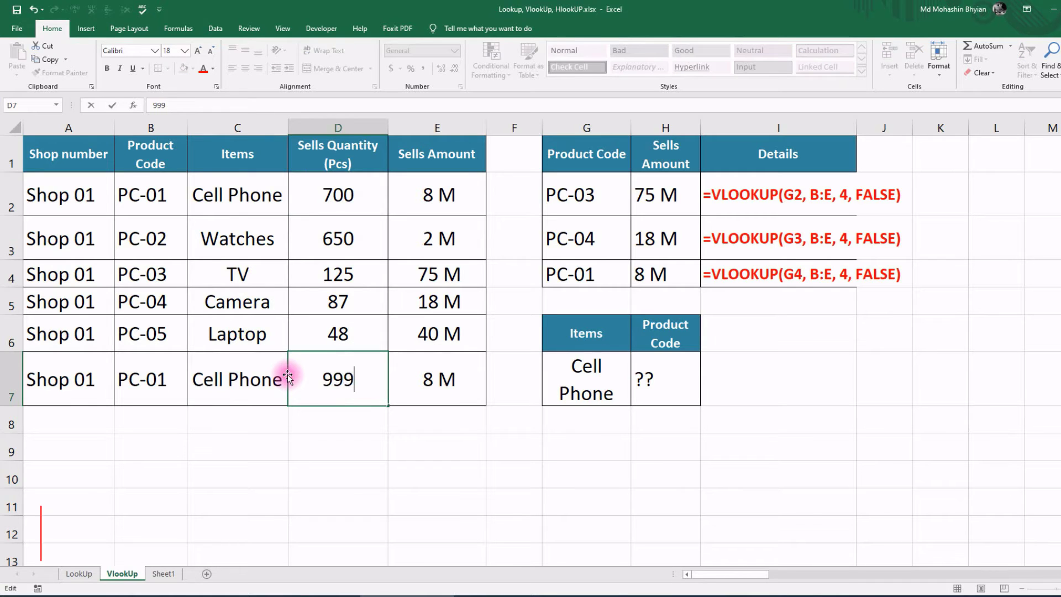
pyautogui.press('Return')
pyautogui.click(442, 372)
pyautogui.write('10 M')
pyautogui.press('Return')
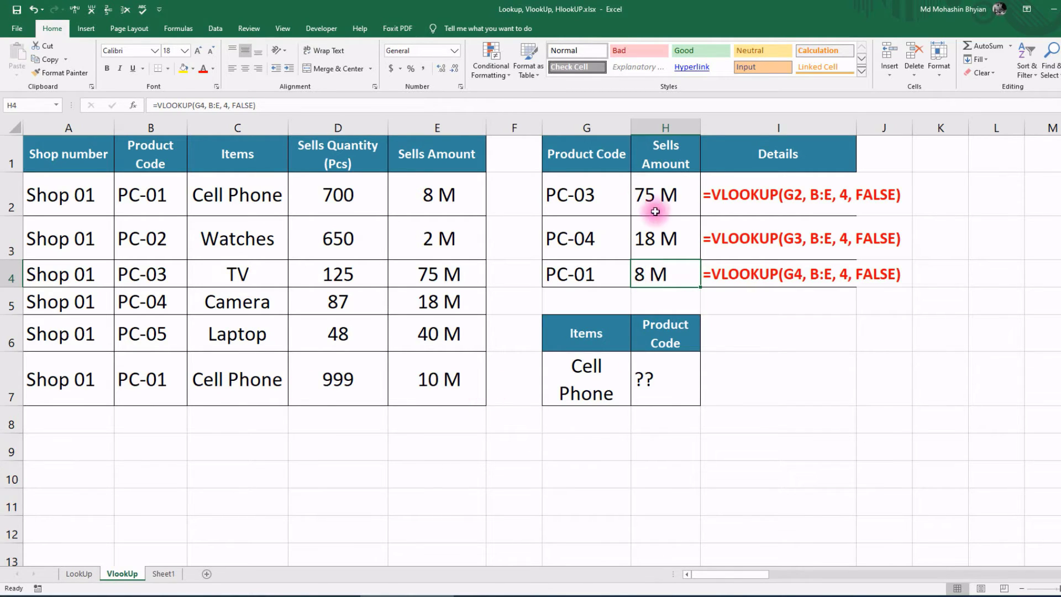
pyautogui.moveTo(739, 574); pyautogui.dragTo(936, 575)
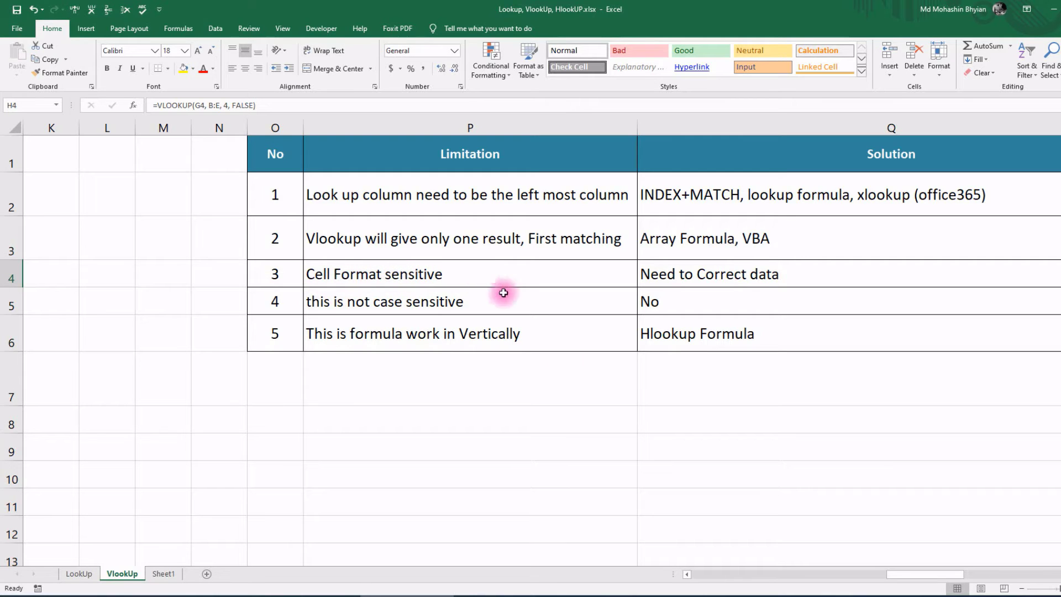
# Step: Replace the product codes in B2:B7 with the numeric series 101010 to 606060
pyautogui.moveTo(940, 574); pyautogui.dragTo(718, 574)
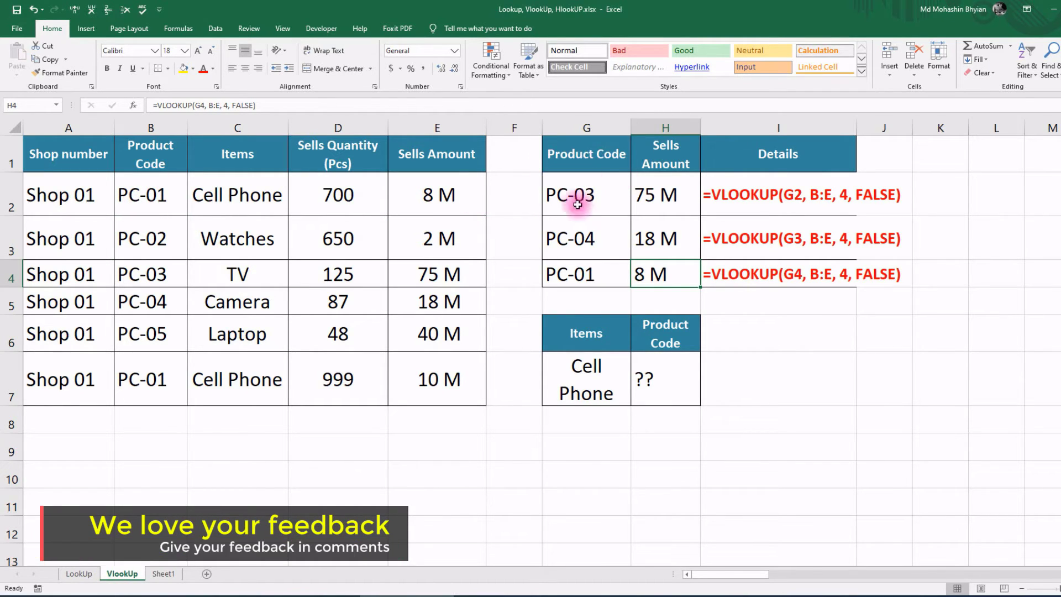
pyautogui.click(157, 195)
pyautogui.write('10')
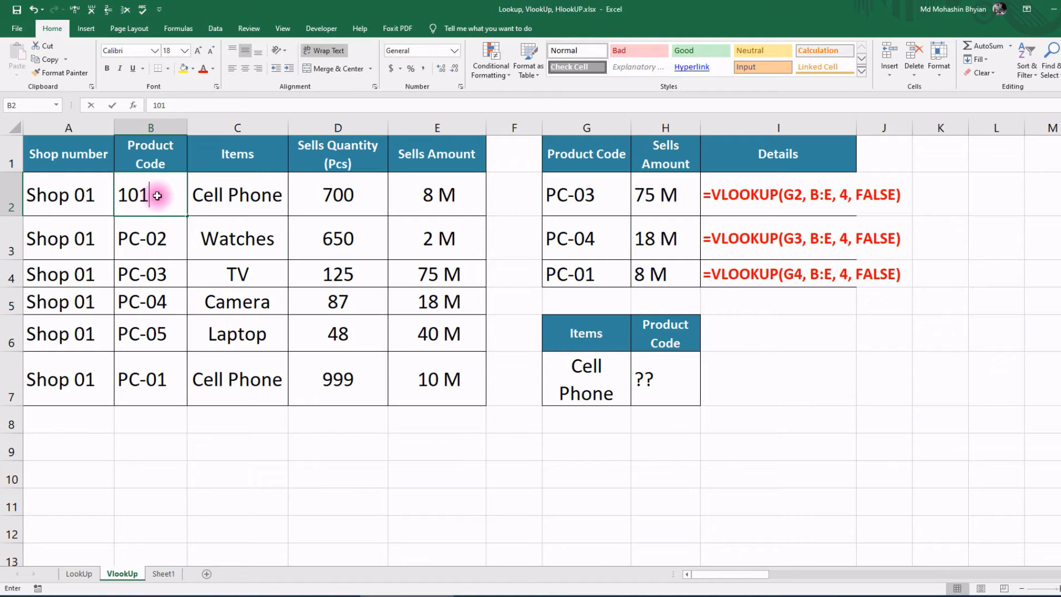
pyautogui.write('10')
pyautogui.press('Return')
pyautogui.click(156, 196)
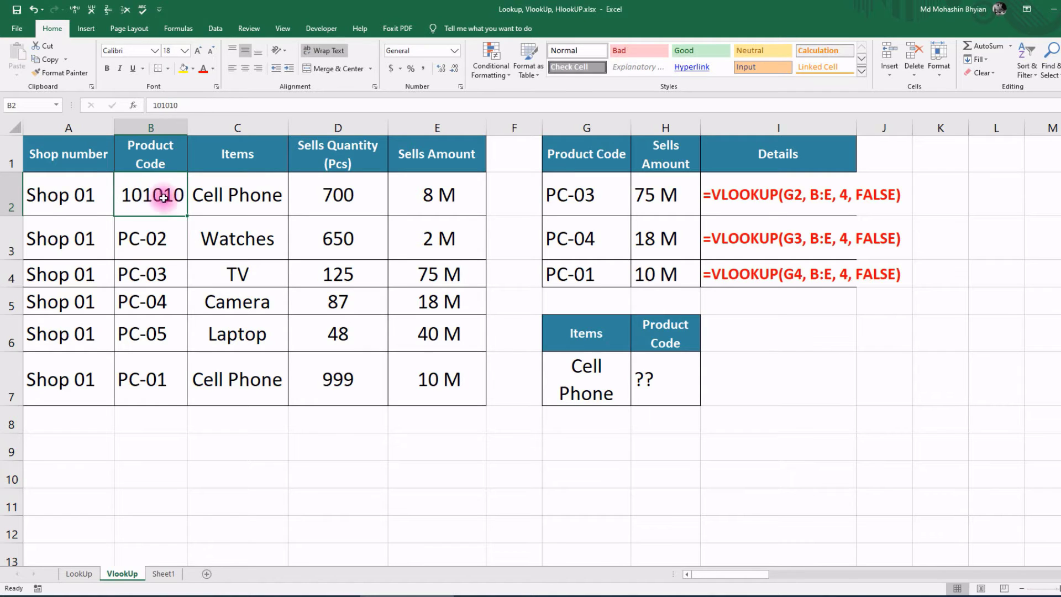
pyautogui.click(165, 242)
pyautogui.write('20202')
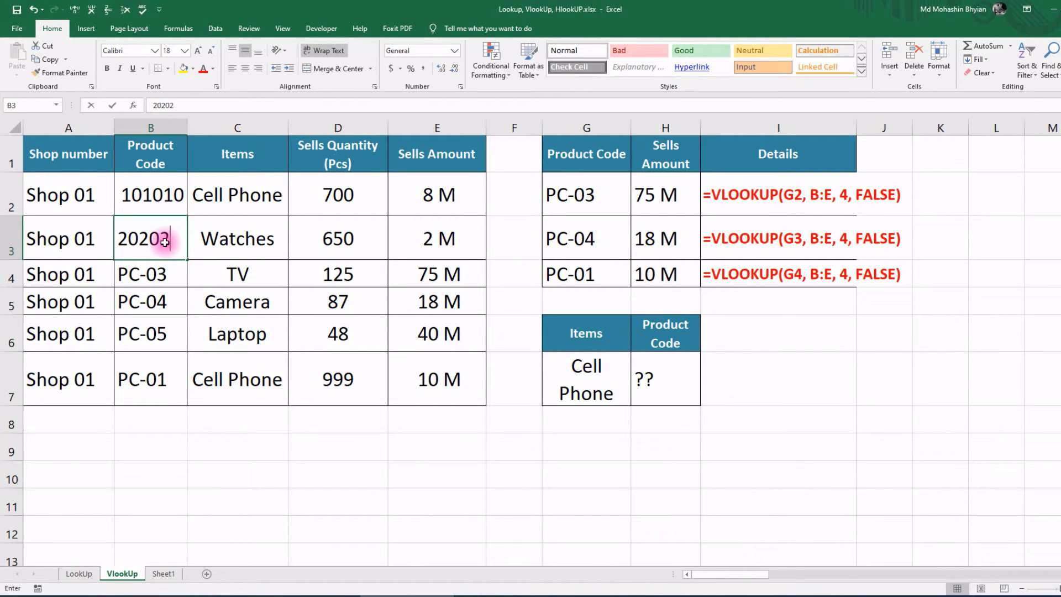
pyautogui.write('0')
pyautogui.press('Return')
pyautogui.moveTo(149, 196)
pyautogui.mouseDown()
pyautogui.moveTo(153, 235)
pyautogui.moveTo(179, 252)
pyautogui.moveTo(181, 393)
pyautogui.mouseUp()
# Step: Enter the lookup codes 101010, 202020 and 505050 in G2:G4
pyautogui.click(579, 206)
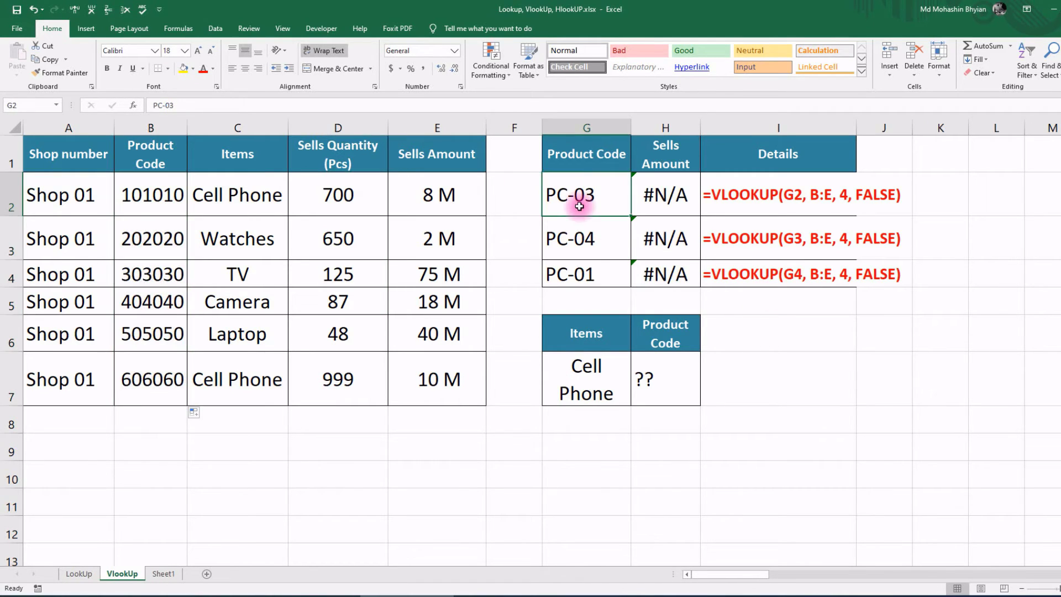
pyautogui.write('101010')
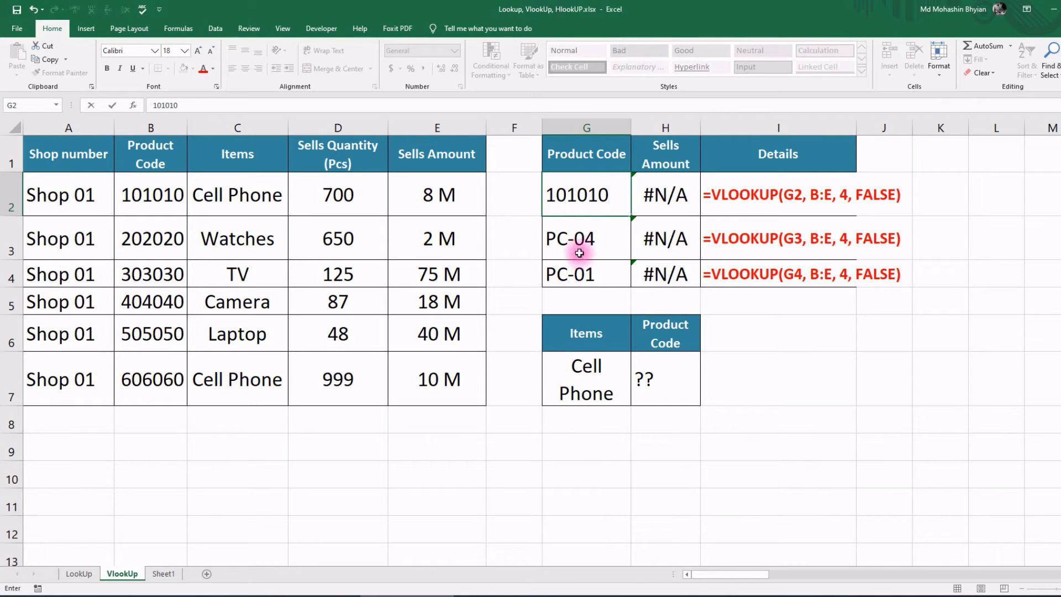
pyautogui.press('Return')
pyautogui.write('202020')
pyautogui.press('Return')
pyautogui.write('050')
pyautogui.press('Return')
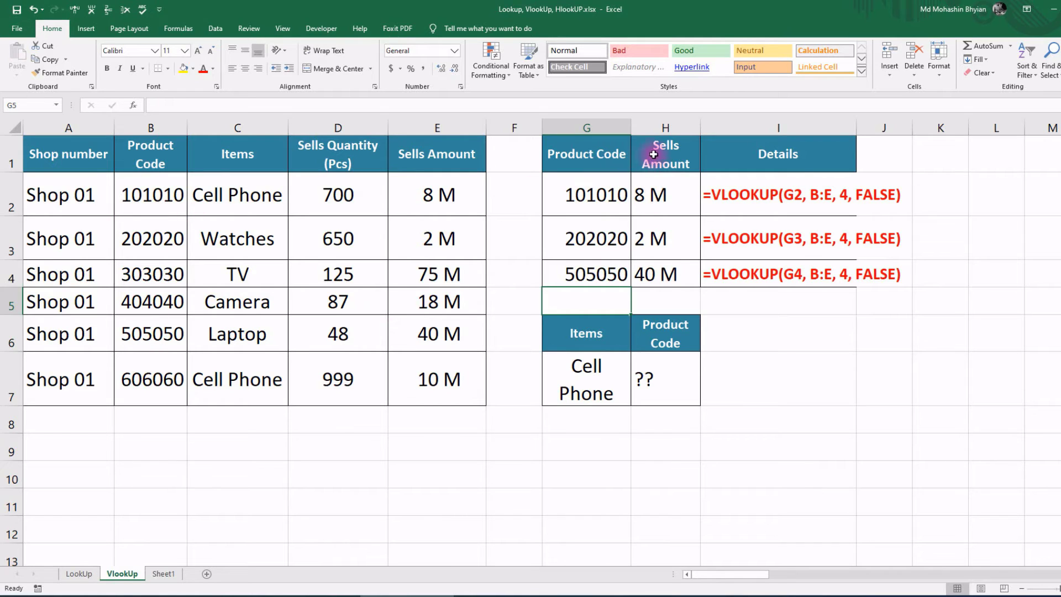
# Step: Format the lookup codes in G2:G4 as Text and re-enter them so they return #N/A
pyautogui.moveTo(583, 192); pyautogui.dragTo(585, 275)
pyautogui.click(455, 51)
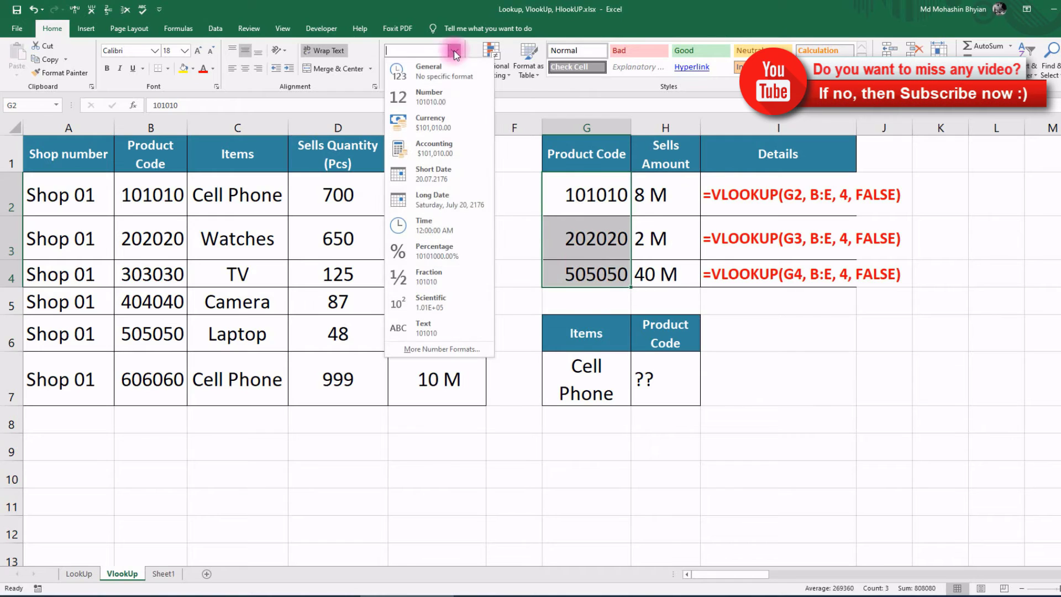
pyautogui.click(444, 327)
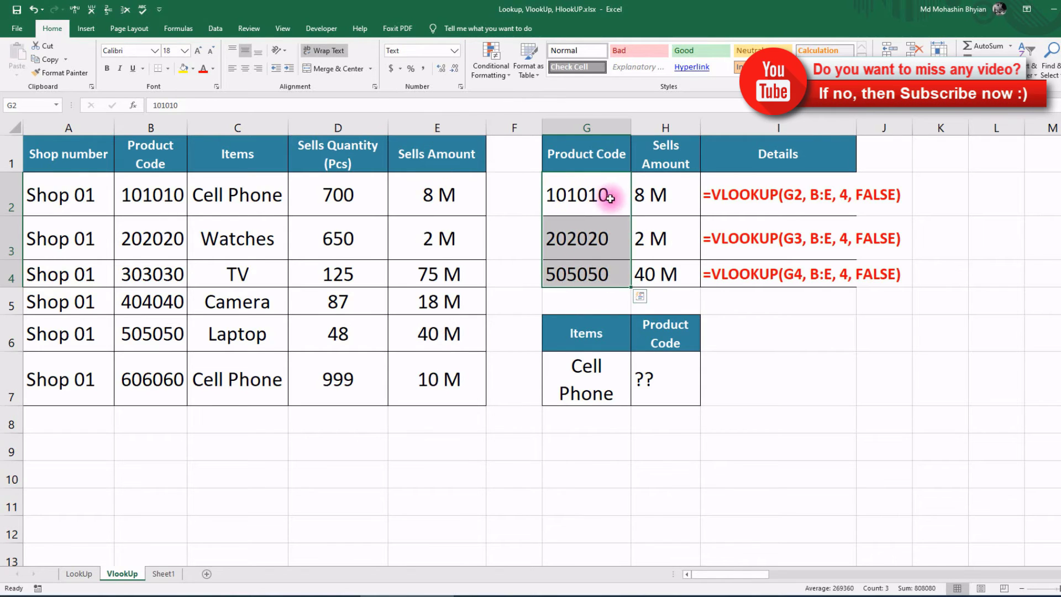
pyautogui.doubleClick(609, 197)
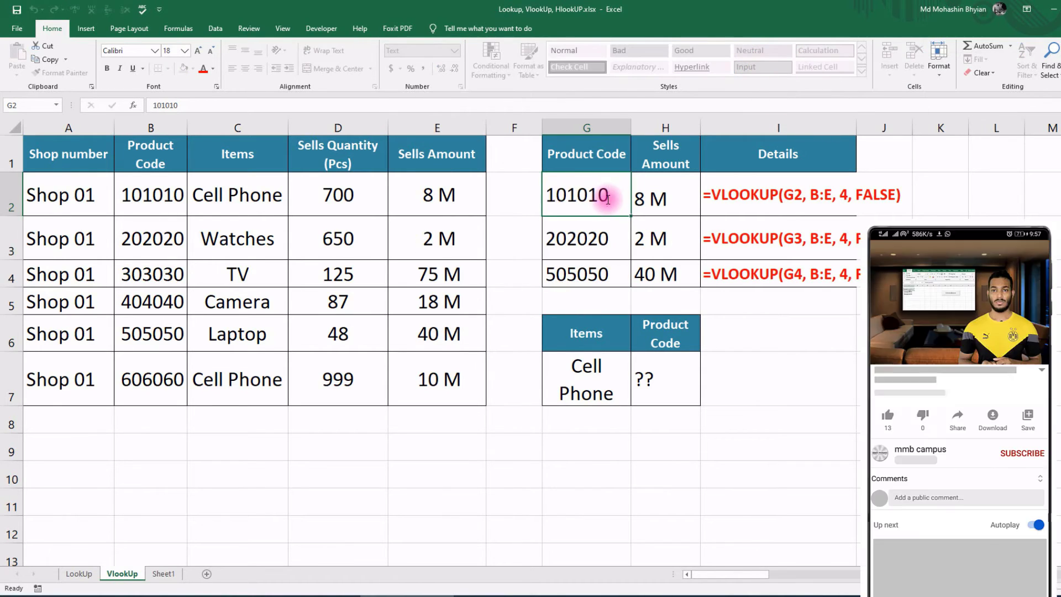
pyautogui.press('Return')
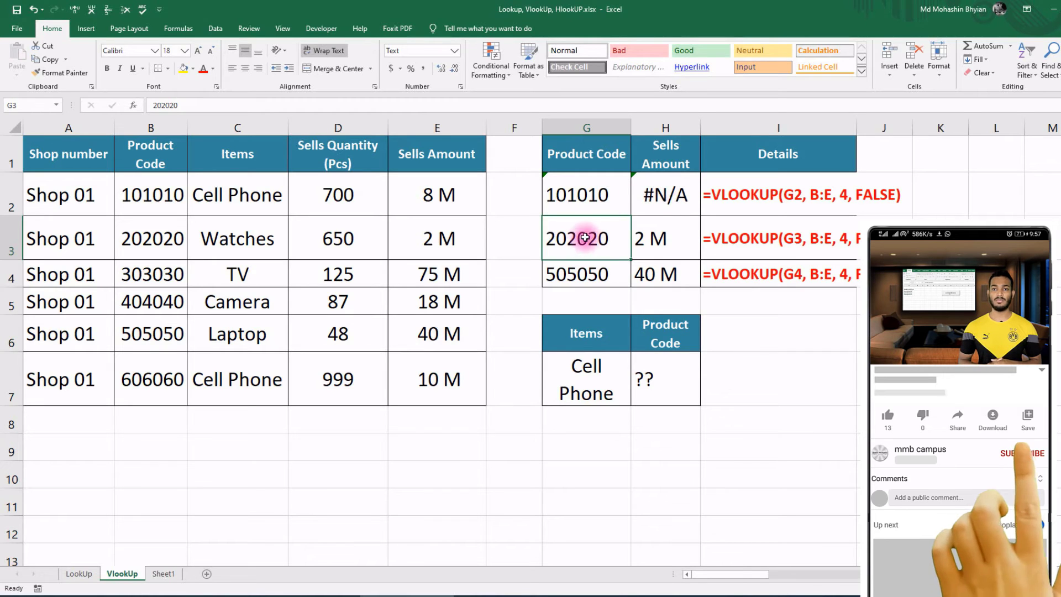
pyautogui.doubleClick(583, 238)
pyautogui.press('Return')
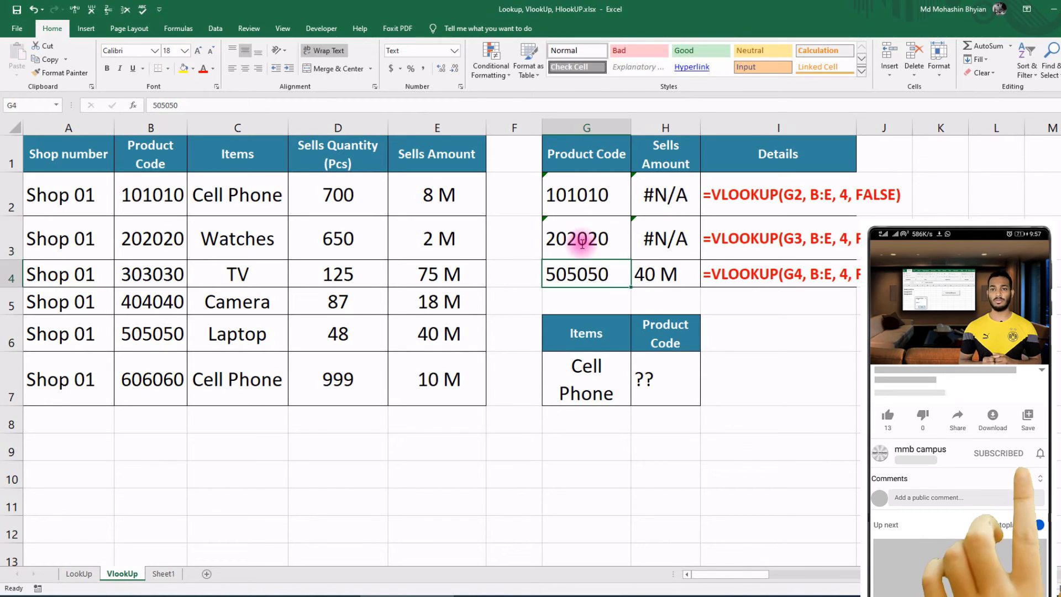
pyautogui.doubleClick(588, 272)
pyautogui.press('Return')
# Step: Widen the Product Code column and convert 202020 in G3 back to a number, returning 2 M
pyautogui.moveTo(136, 189)
pyautogui.mouseDown()
pyautogui.moveTo(127, 319)
pyautogui.moveTo(142, 379)
pyautogui.mouseUp()
pyautogui.moveTo(187, 128); pyautogui.dragTo(202, 125)
pyautogui.moveTo(610, 194); pyautogui.dragTo(608, 282)
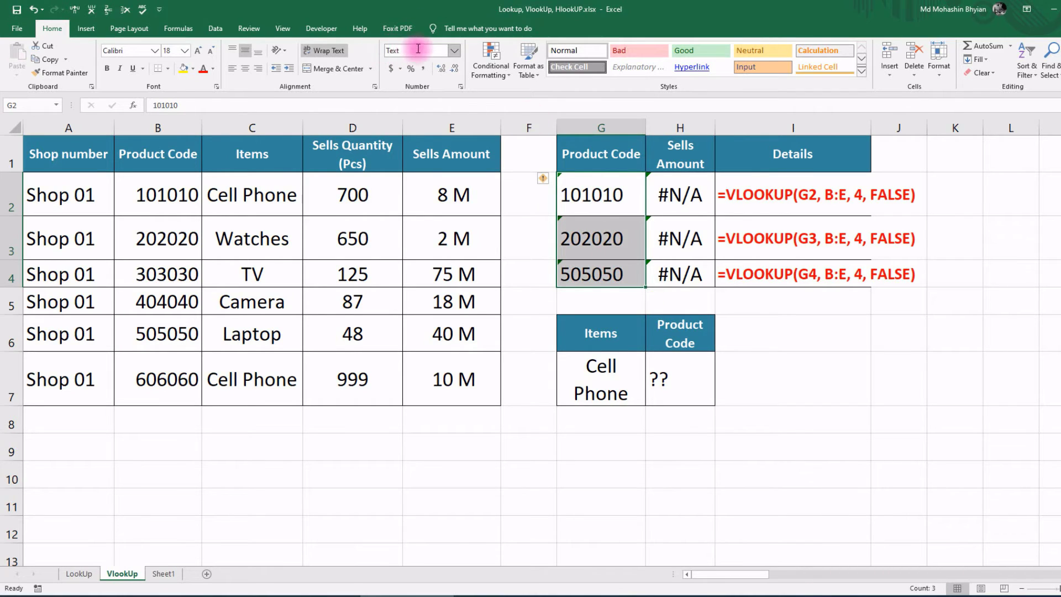
pyautogui.doubleClick(608, 197)
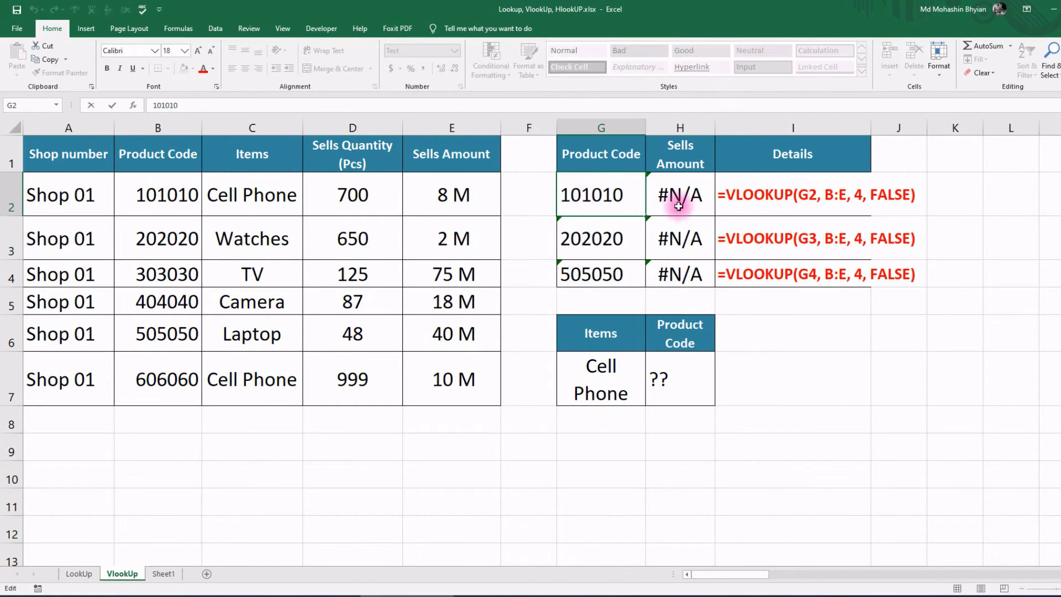
pyautogui.click(611, 243)
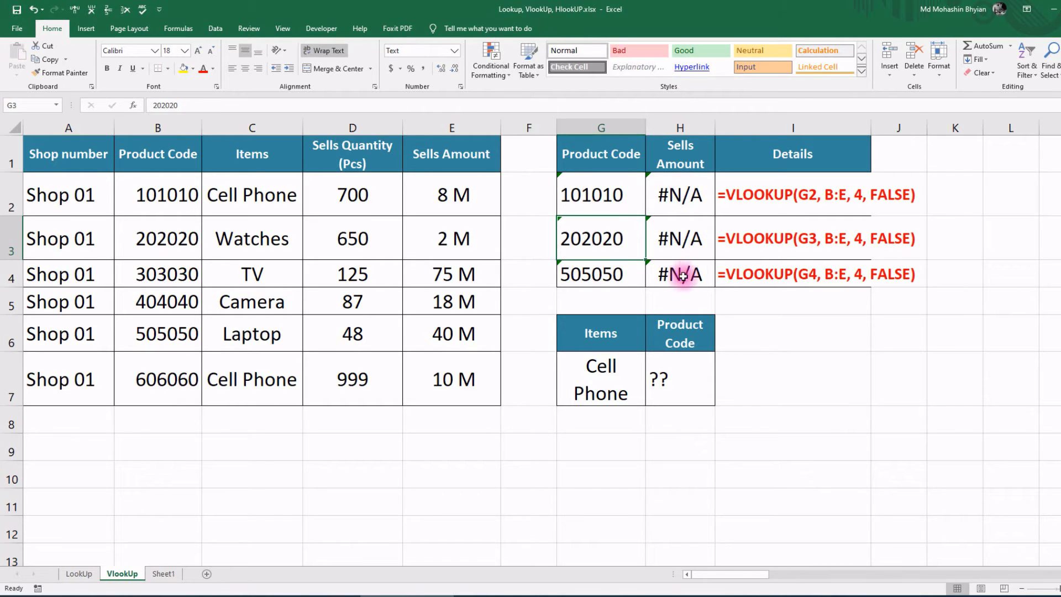
pyautogui.click(599, 194)
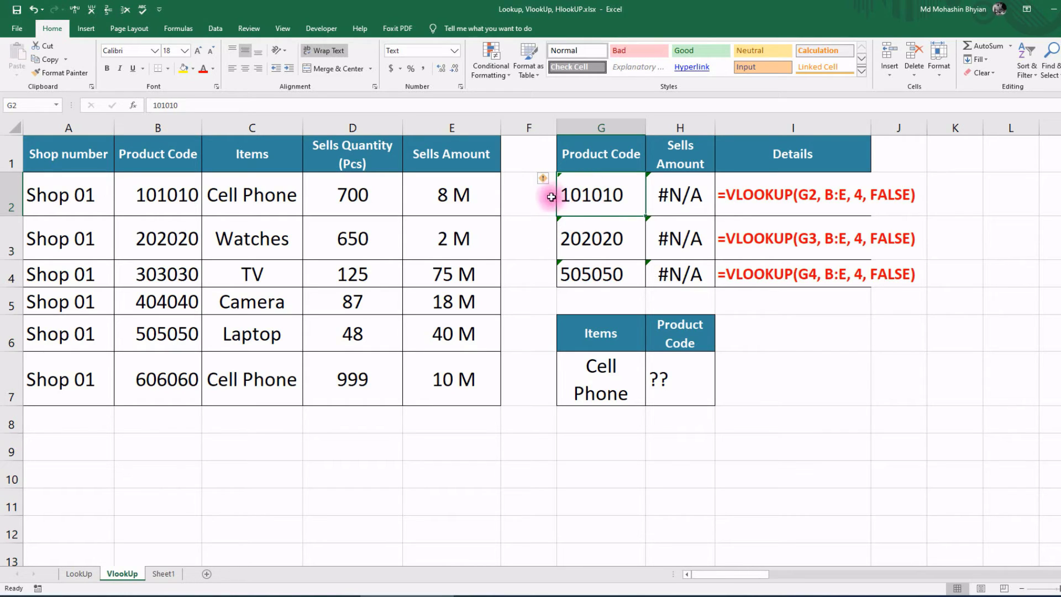
pyautogui.click(574, 236)
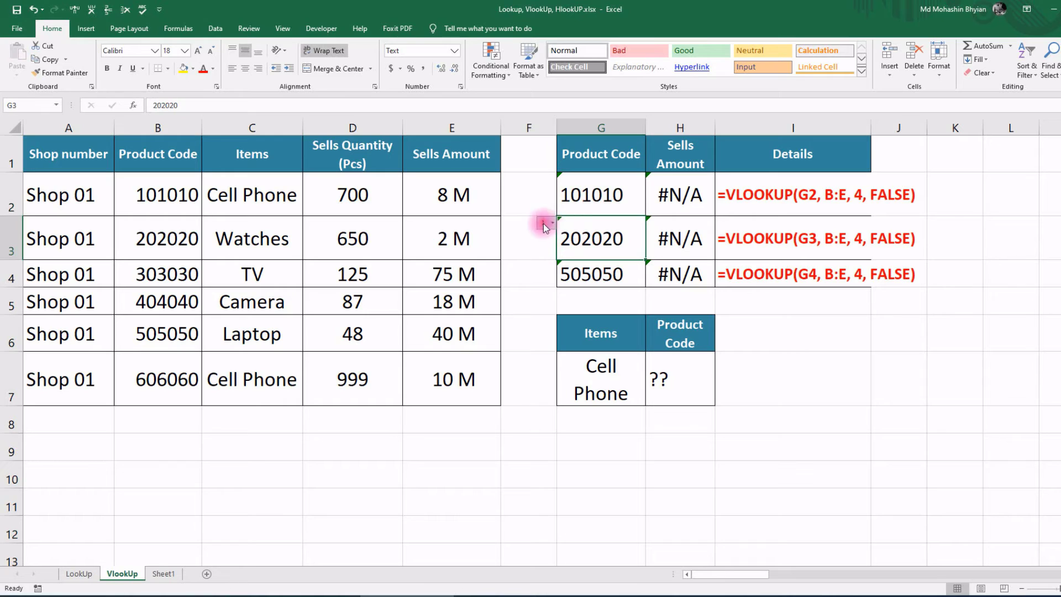
pyautogui.click(546, 224)
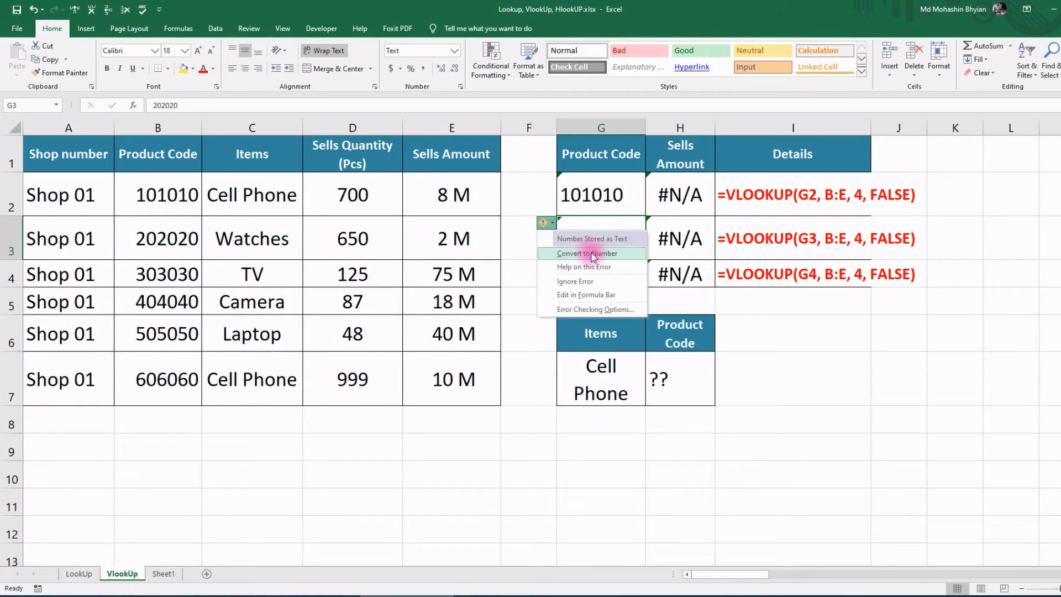
pyautogui.click(582, 253)
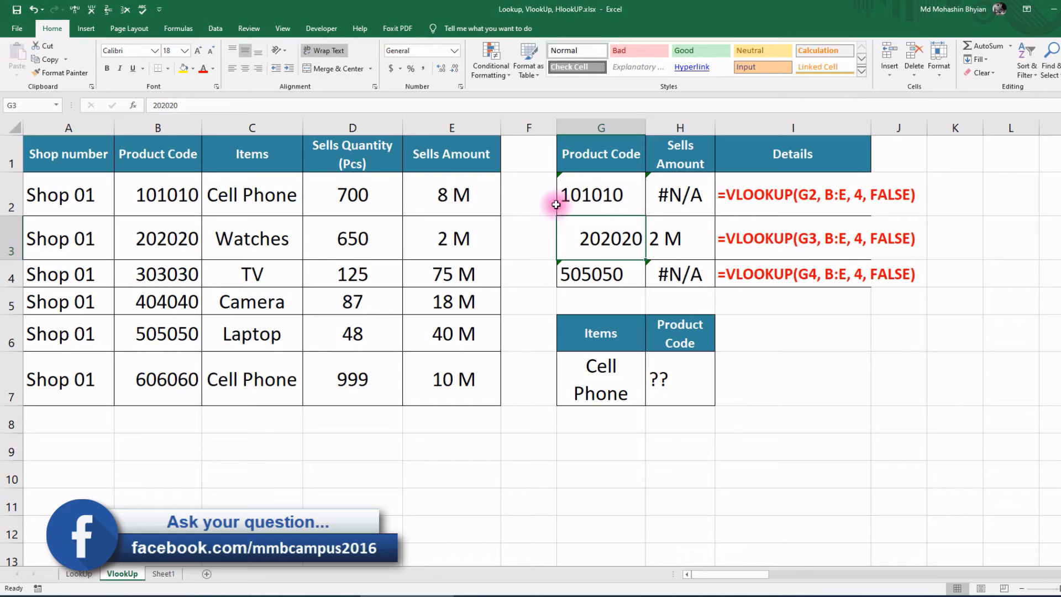
# Step: Copy the Sells Quantity (Pcs) header from D1 into I6
pyautogui.moveTo(601, 188); pyautogui.dragTo(598, 283)
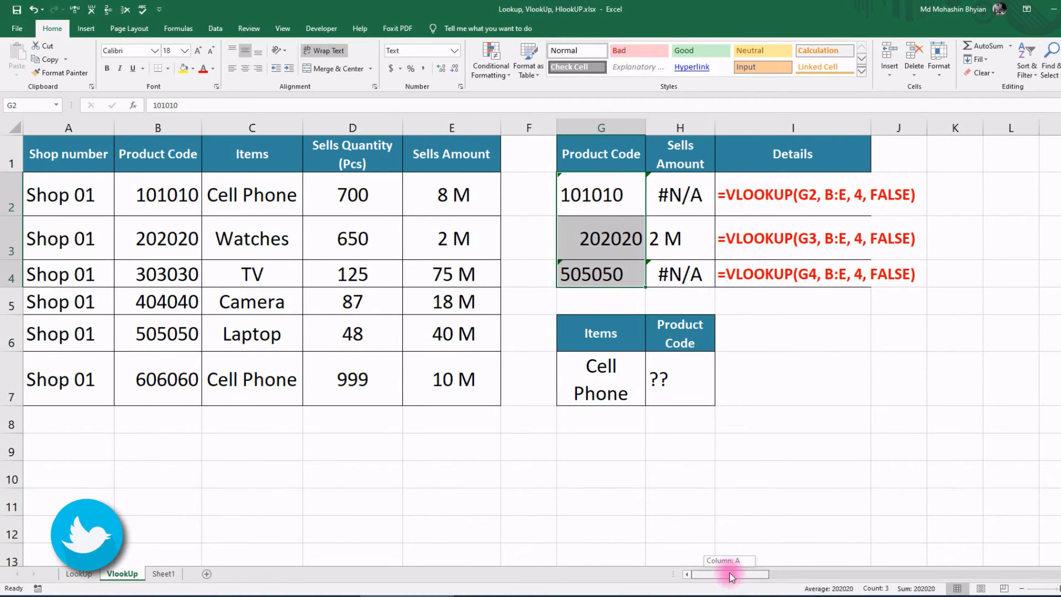
pyautogui.moveTo(729, 574); pyautogui.dragTo(963, 574)
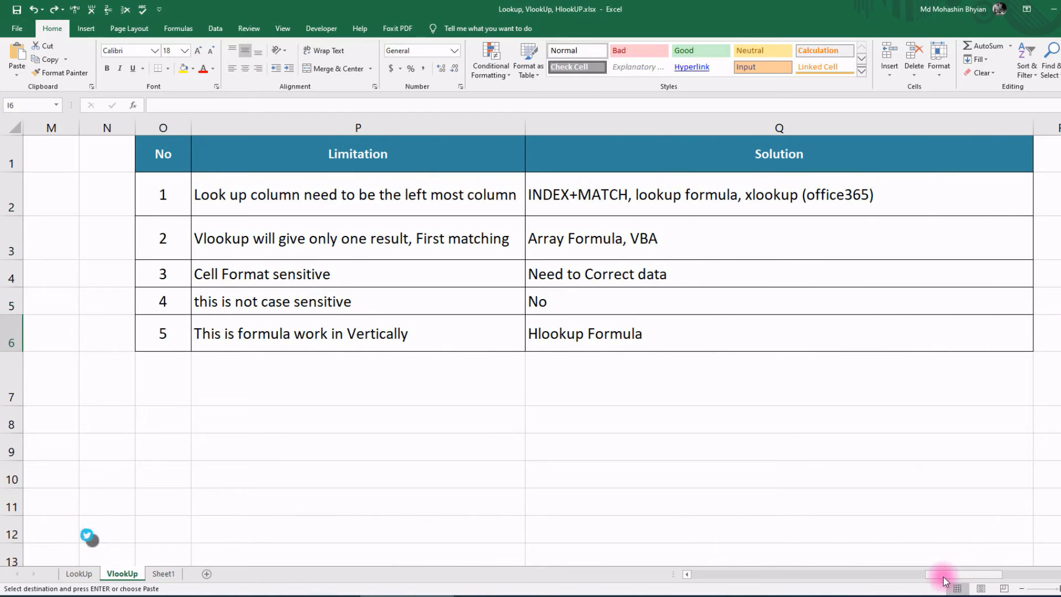
pyautogui.moveTo(926, 574); pyautogui.dragTo(737, 575)
pyautogui.press('Left')
pyautogui.press('Left')
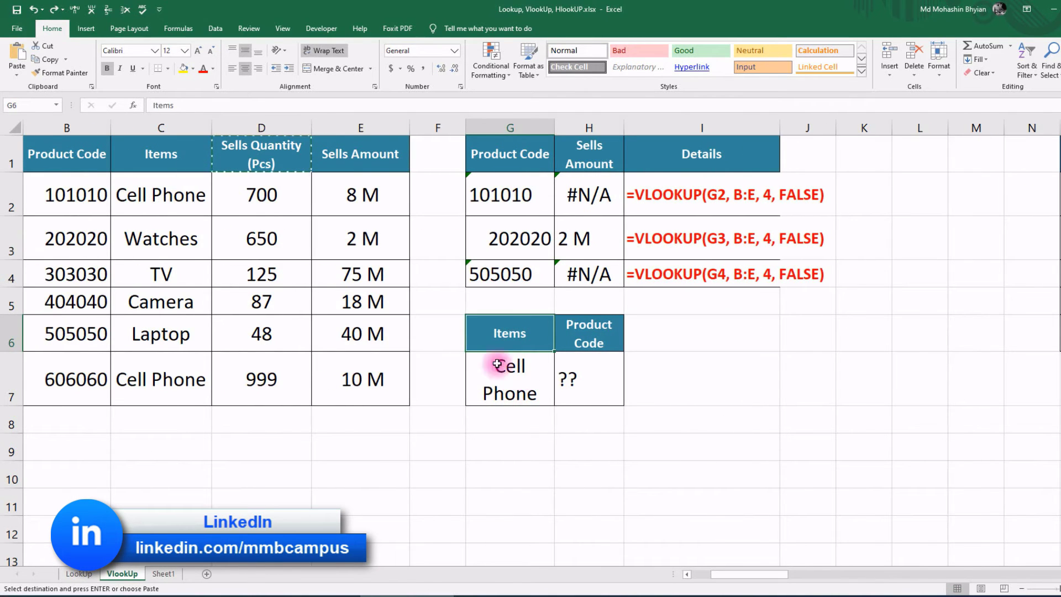
pyautogui.press('Escape')
pyautogui.click(265, 159)
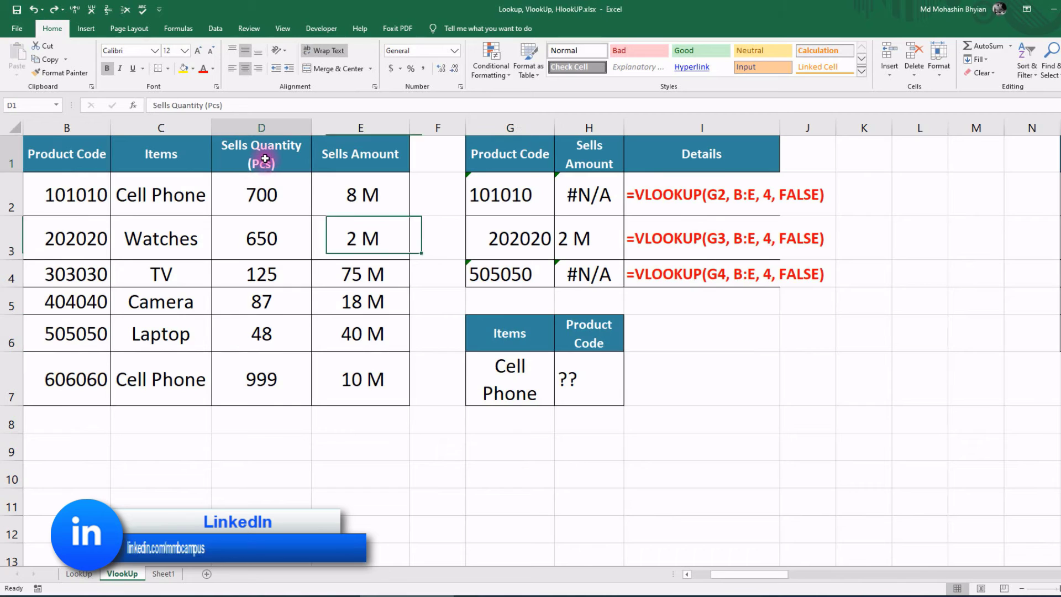
pyautogui.hotkey('ctrl', 'c')
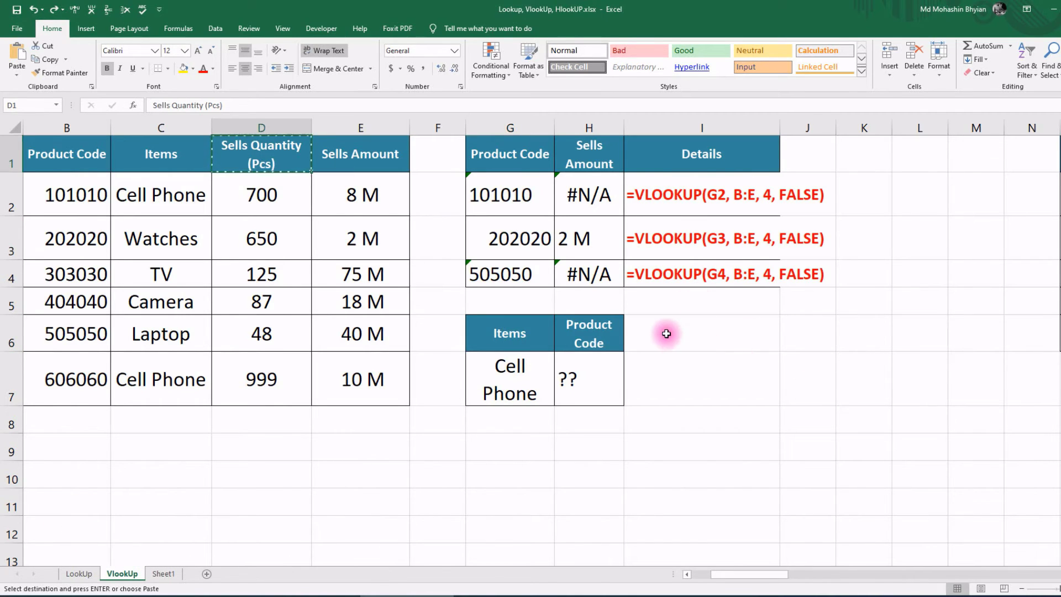
pyautogui.click(666, 334)
pyautogui.hotkey('ctrl', 'v')
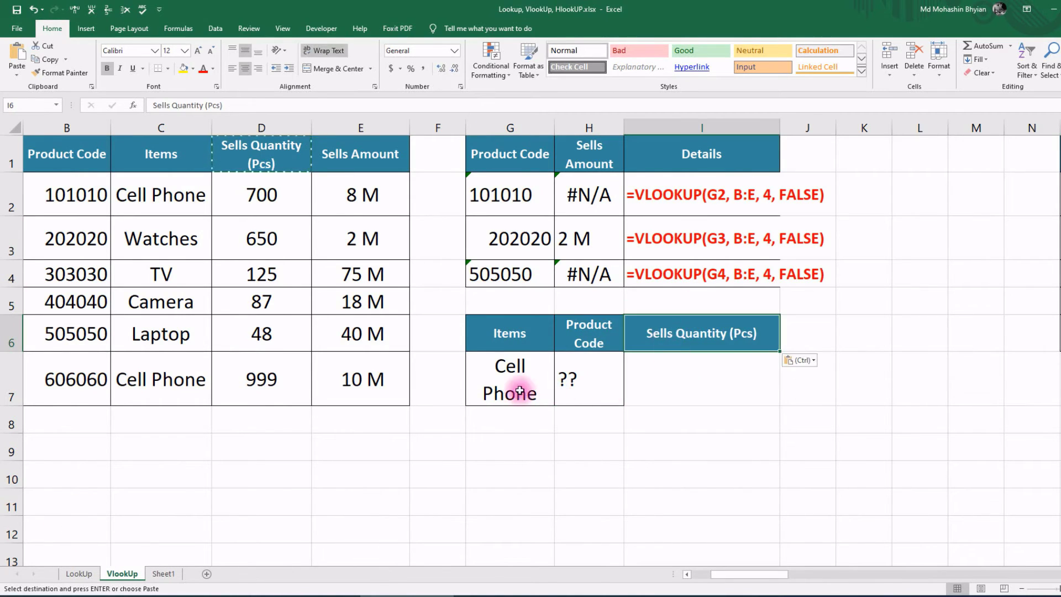
# Step: In I7, enter =VLOOKUP(G7, C:E, 2, FALSE) to return Cell Phone's quantity, 700
pyautogui.click(695, 378)
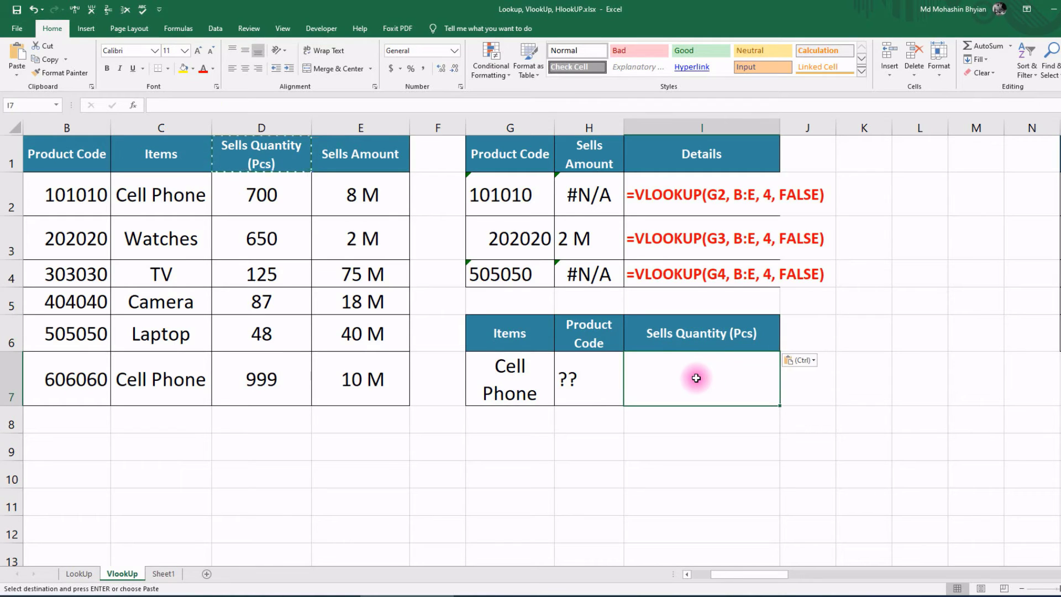
pyautogui.write('=')
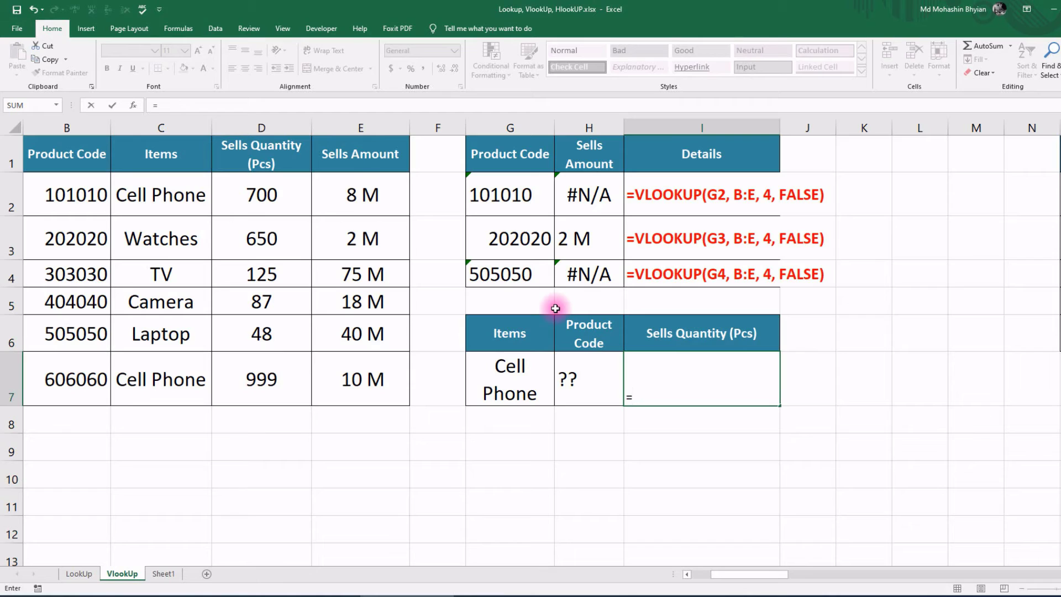
pyautogui.write('vl')
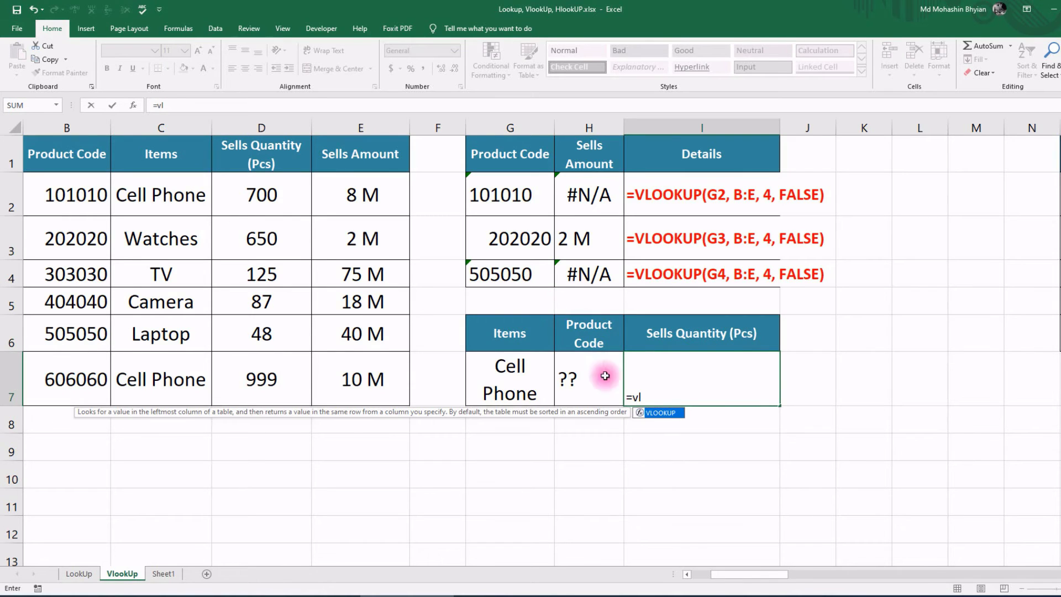
pyautogui.doubleClick(668, 412)
pyautogui.click(509, 378)
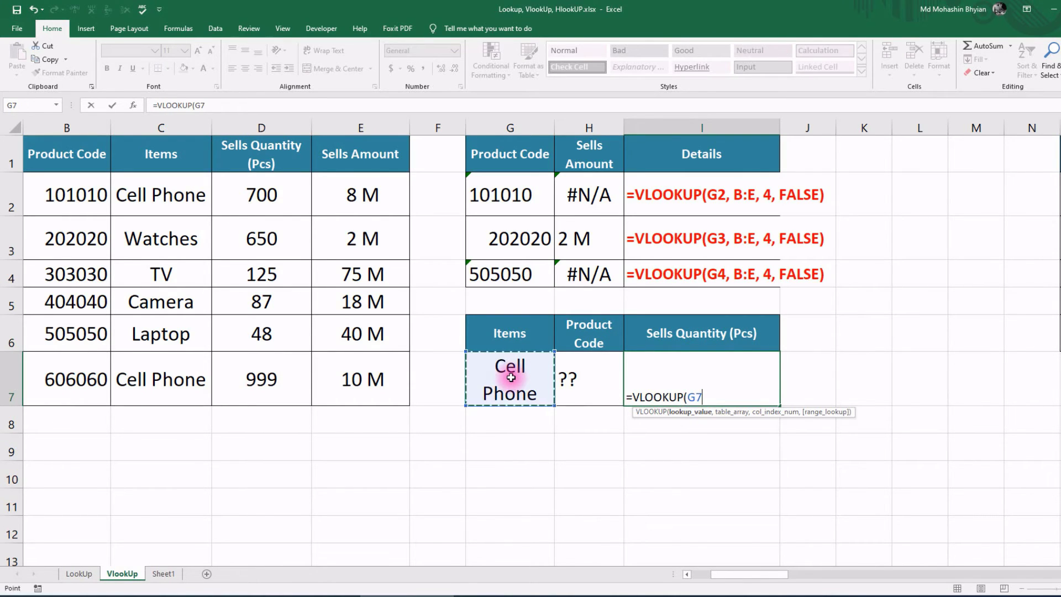
pyautogui.write(',')
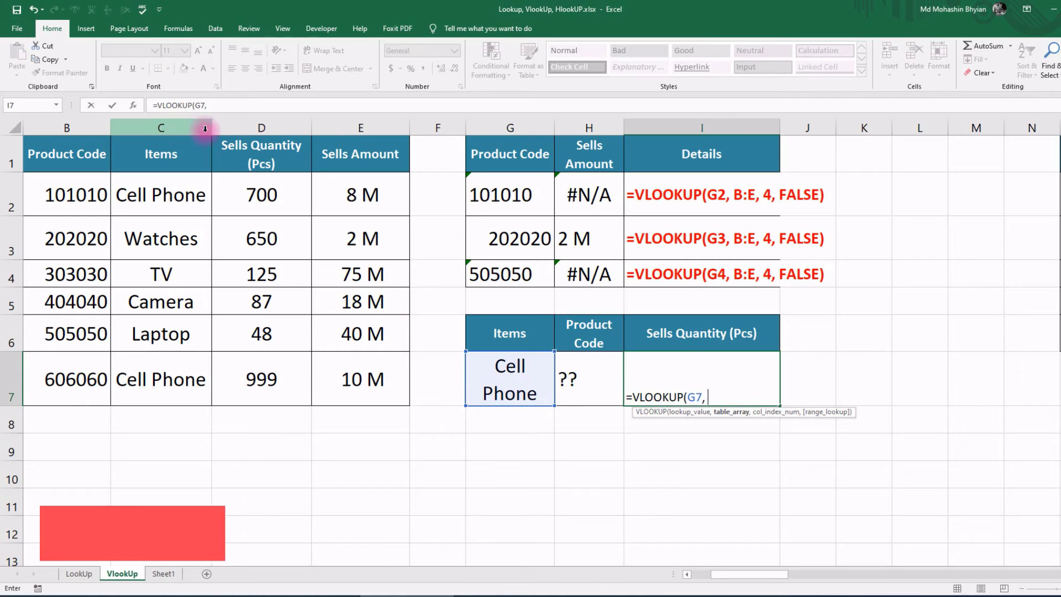
pyautogui.moveTo(161, 128); pyautogui.dragTo(353, 130)
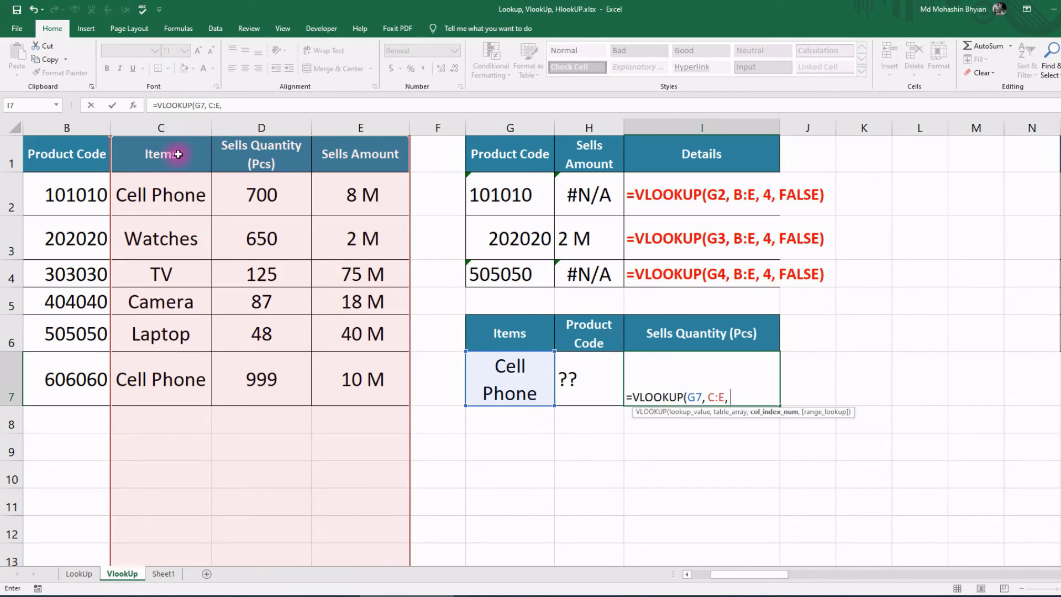
pyautogui.write('fa')
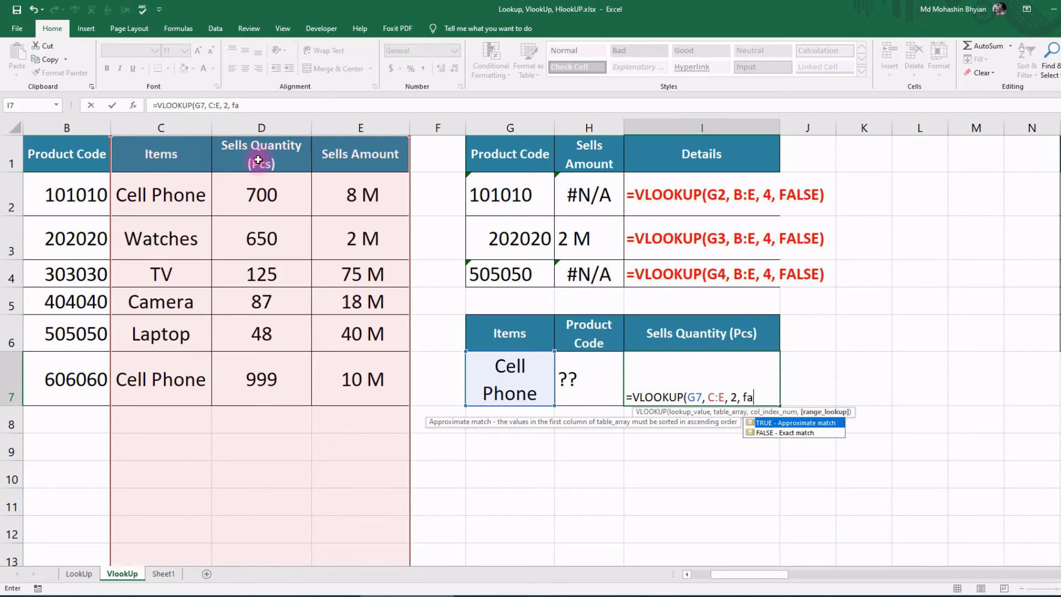
pyautogui.write('lse)')
pyautogui.press('Return')
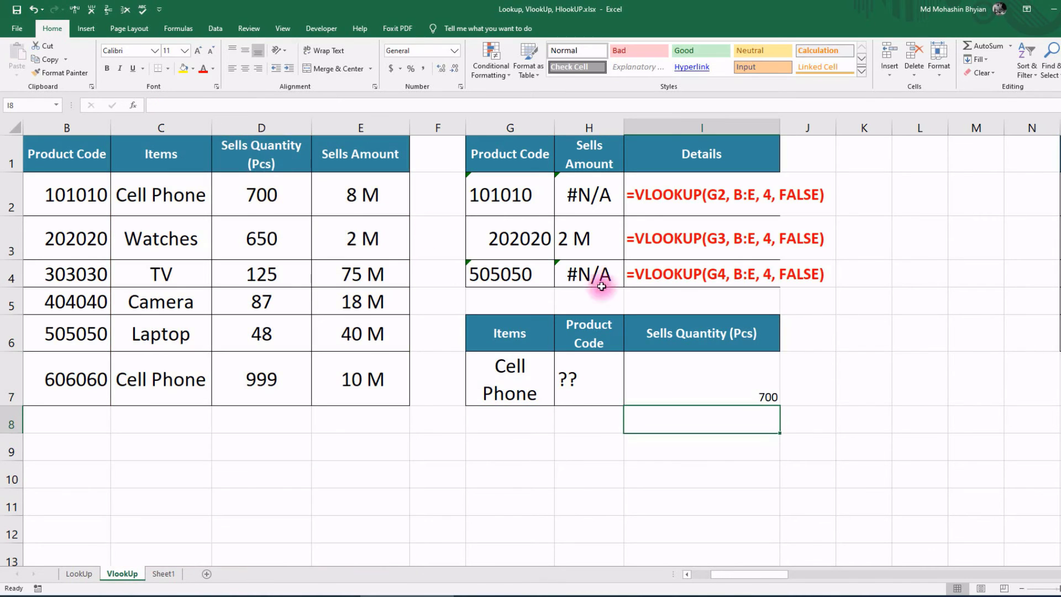
pyautogui.click(724, 393)
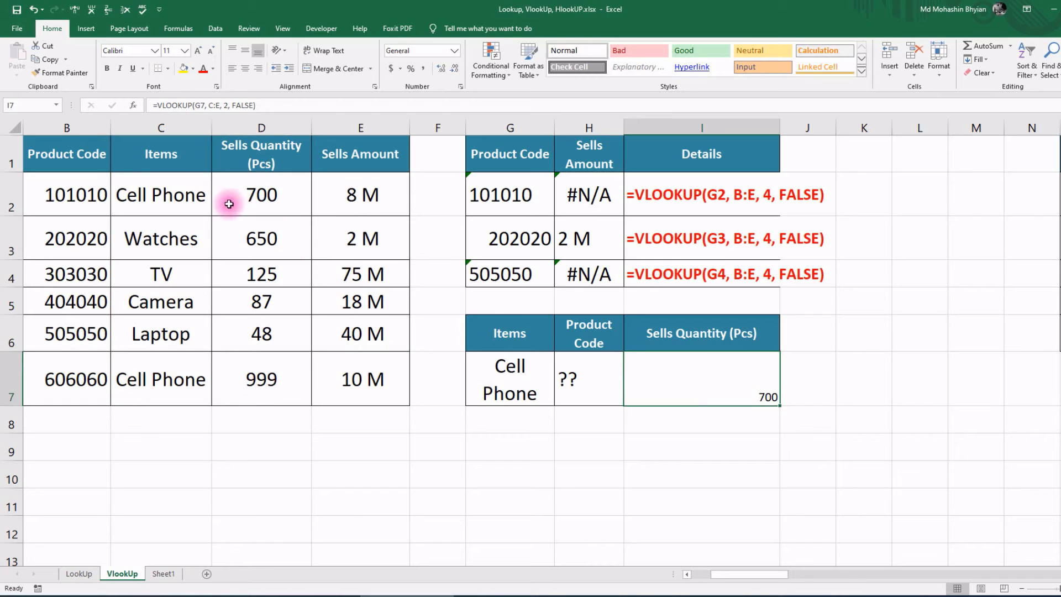
pyautogui.doubleClick(506, 367)
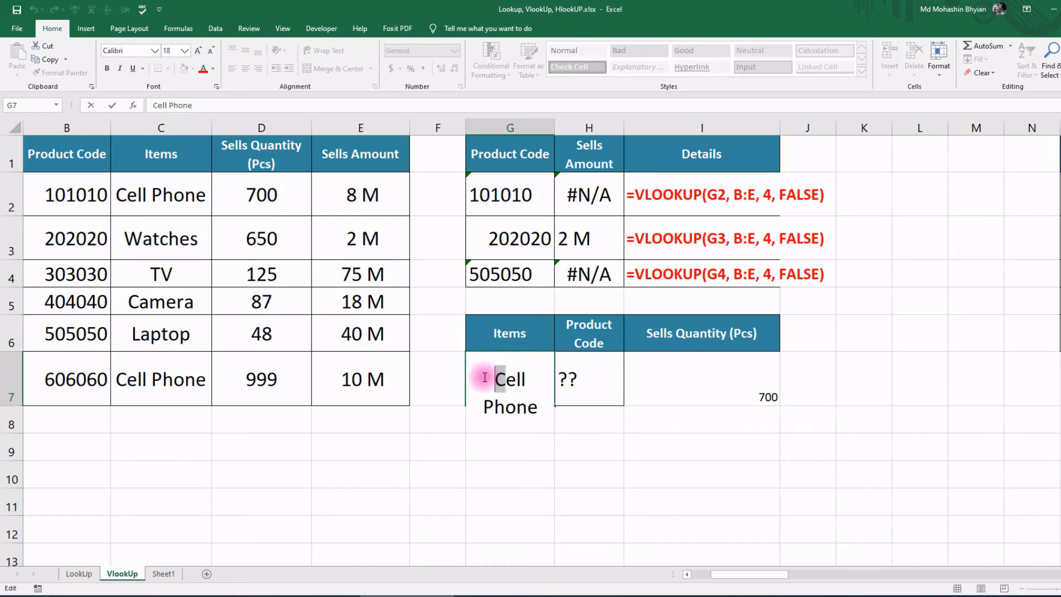
pyautogui.moveTo(485, 378); pyautogui.dragTo(493, 375)
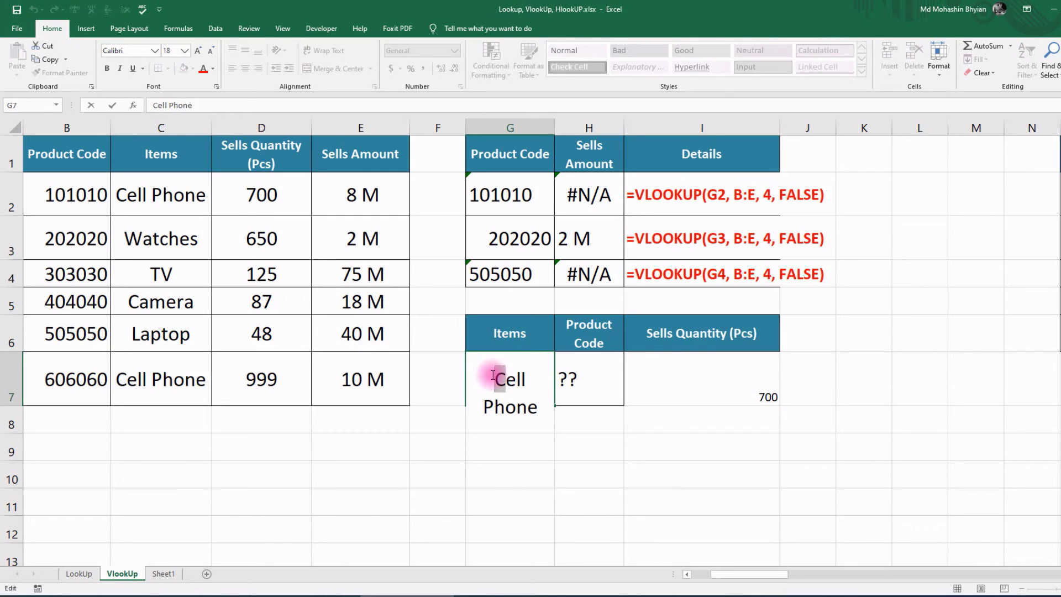
pyautogui.write('c')
pyautogui.press('Return')
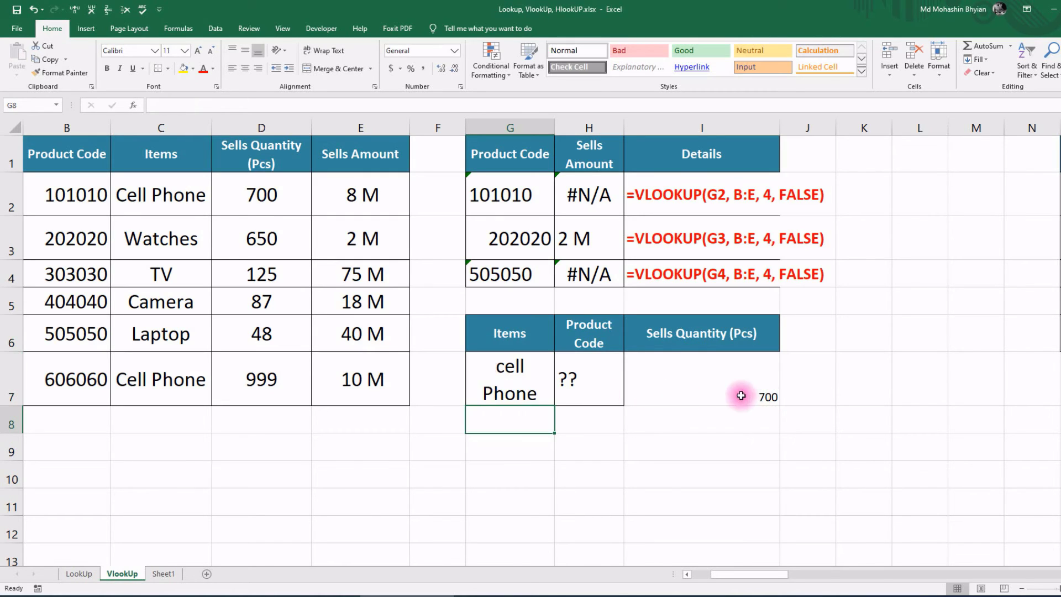
pyautogui.click(516, 366)
pyautogui.doubleClick(516, 366)
pyautogui.moveTo(504, 378); pyautogui.dragTo(421, 376)
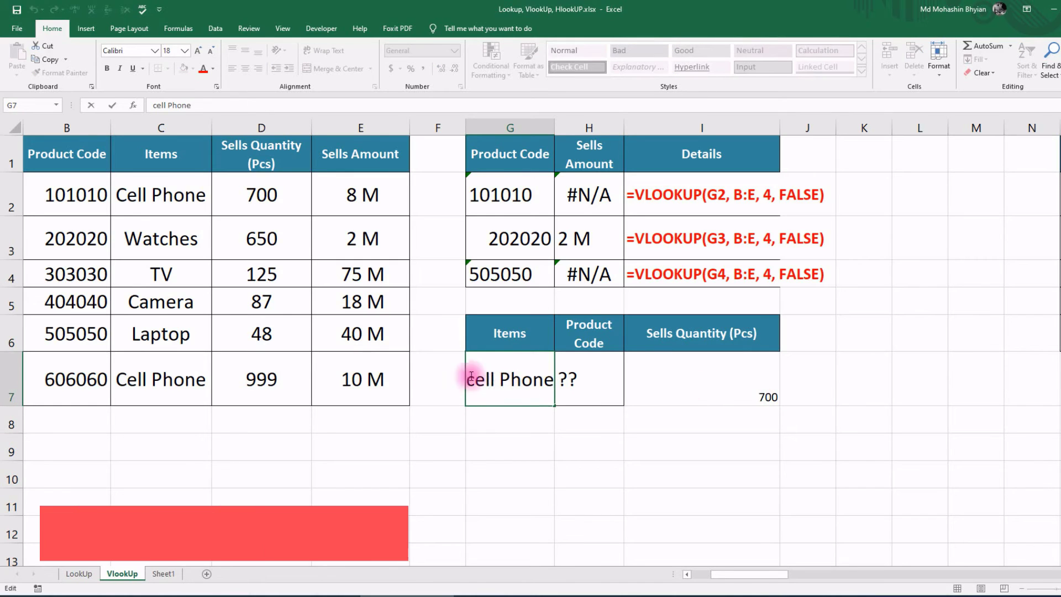
pyautogui.write('CEL')
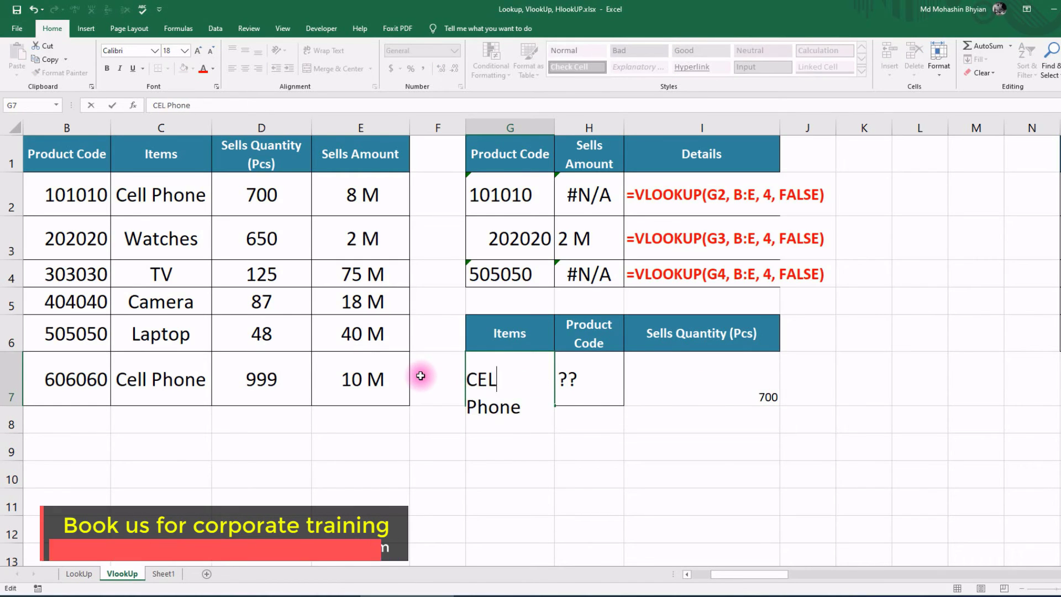
pyautogui.write('L')
pyautogui.press('Return')
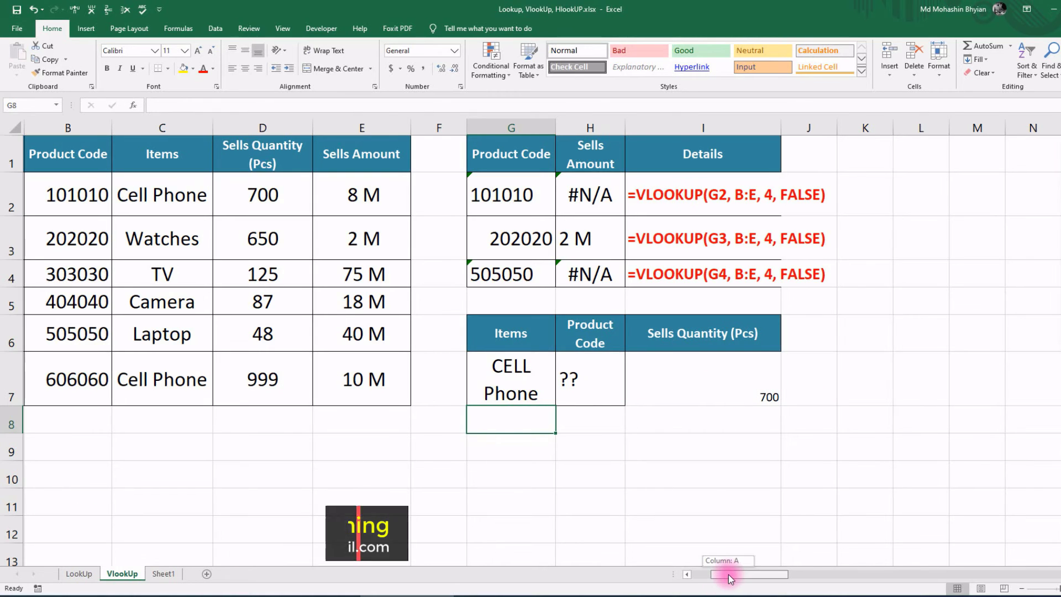
pyautogui.moveTo(751, 574); pyautogui.dragTo(844, 572)
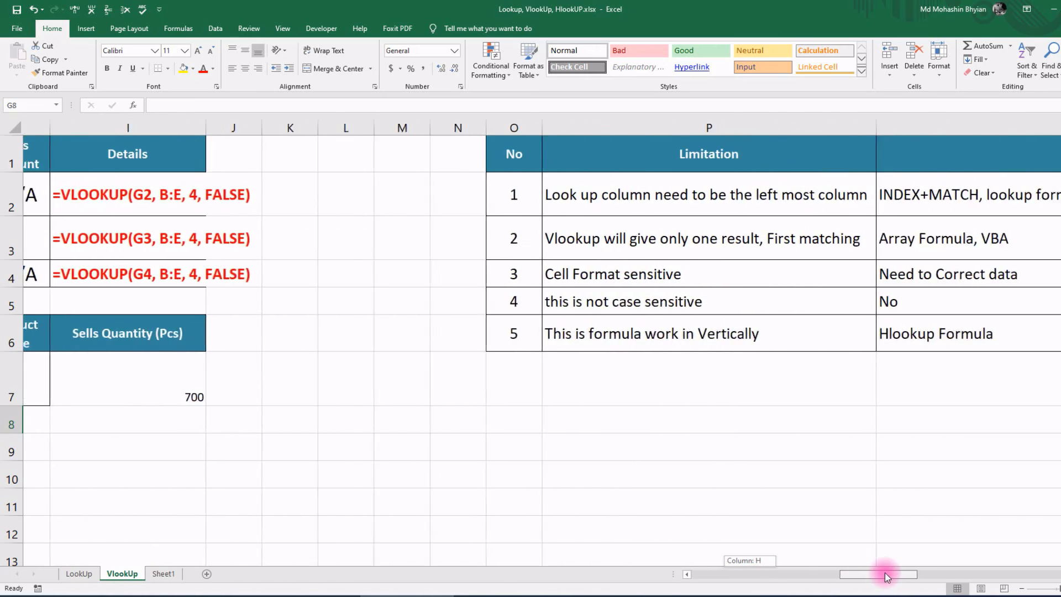
pyautogui.moveTo(844, 572); pyautogui.dragTo(967, 572)
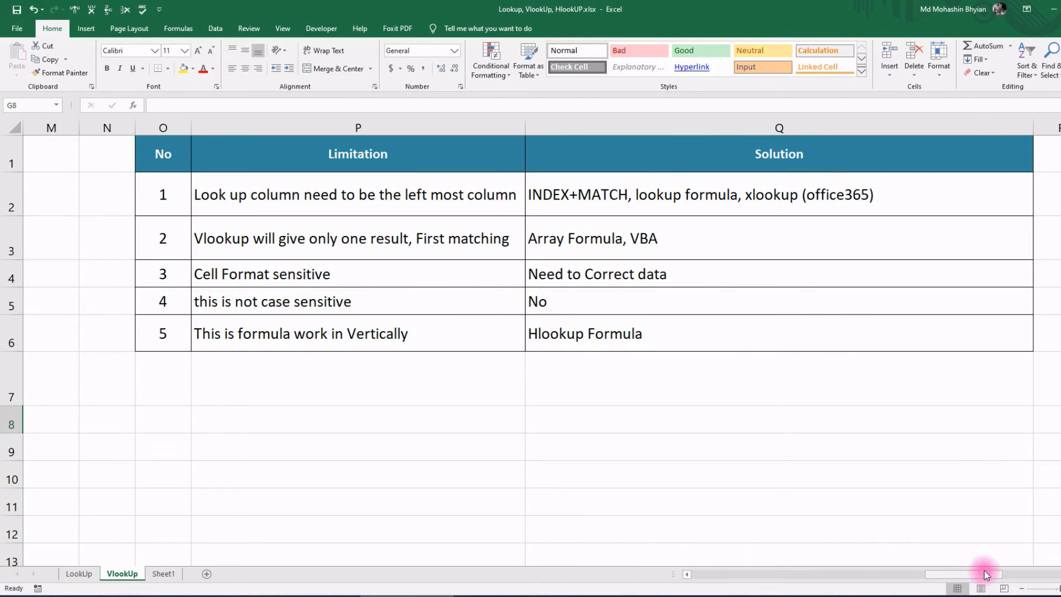
pyautogui.moveTo(984, 574); pyautogui.dragTo(718, 575)
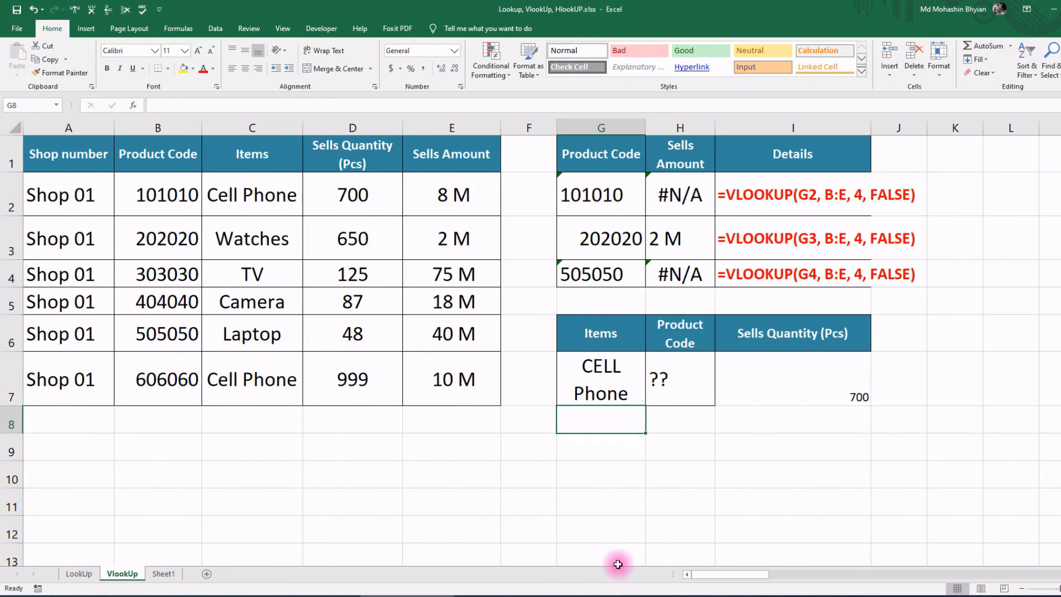
# Step: Select and copy the whole sales table A1:E7
pyautogui.moveTo(66, 155); pyautogui.dragTo(439, 388)
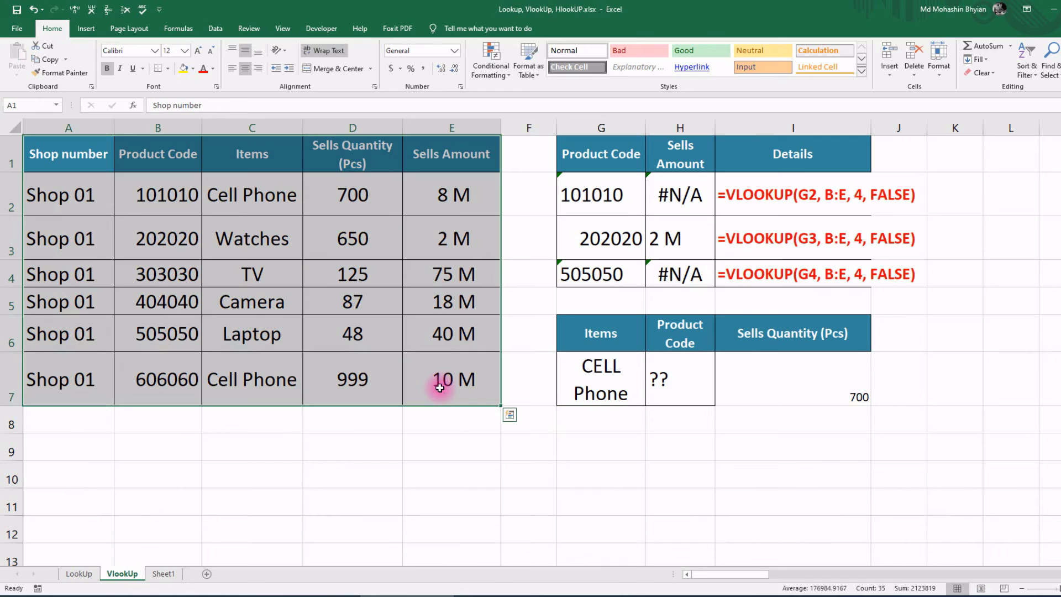
pyautogui.click(54, 191)
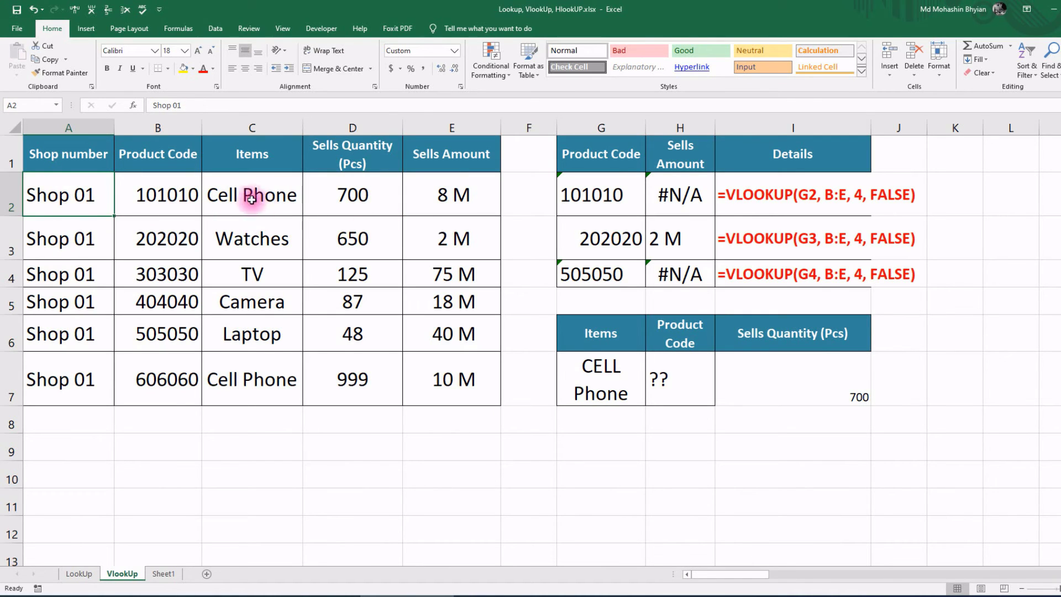
pyautogui.moveTo(251, 200); pyautogui.dragTo(408, 199)
pyautogui.moveTo(249, 238); pyautogui.dragTo(435, 238)
pyautogui.moveTo(49, 152)
pyautogui.mouseDown()
pyautogui.moveTo(414, 324)
pyautogui.moveTo(448, 385)
pyautogui.mouseUp()
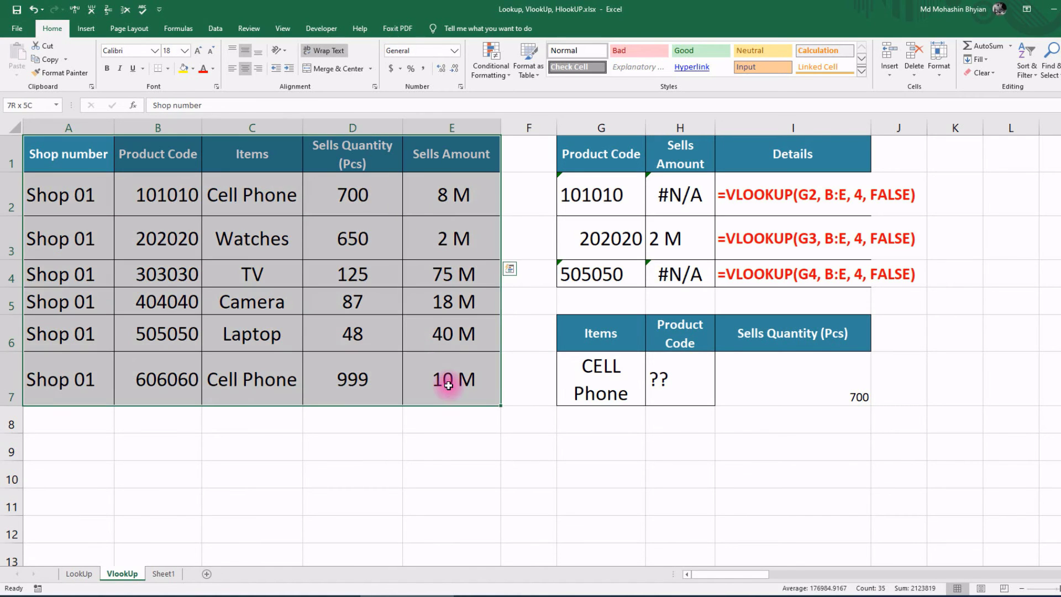
pyautogui.hotkey('ctrl', 'c')
# Step: Paste Special the table transposed at A10 and autofit column F so Laptop fits
pyautogui.scroll(-2, 215, 359)
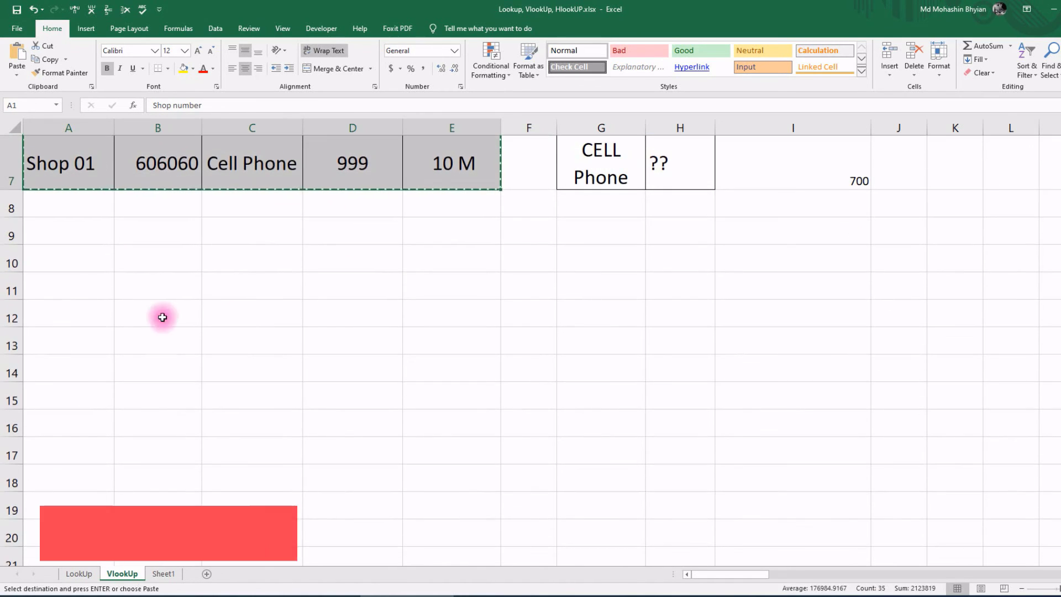
pyautogui.scroll(2, 149, 301)
pyautogui.scroll(-2, 165, 492)
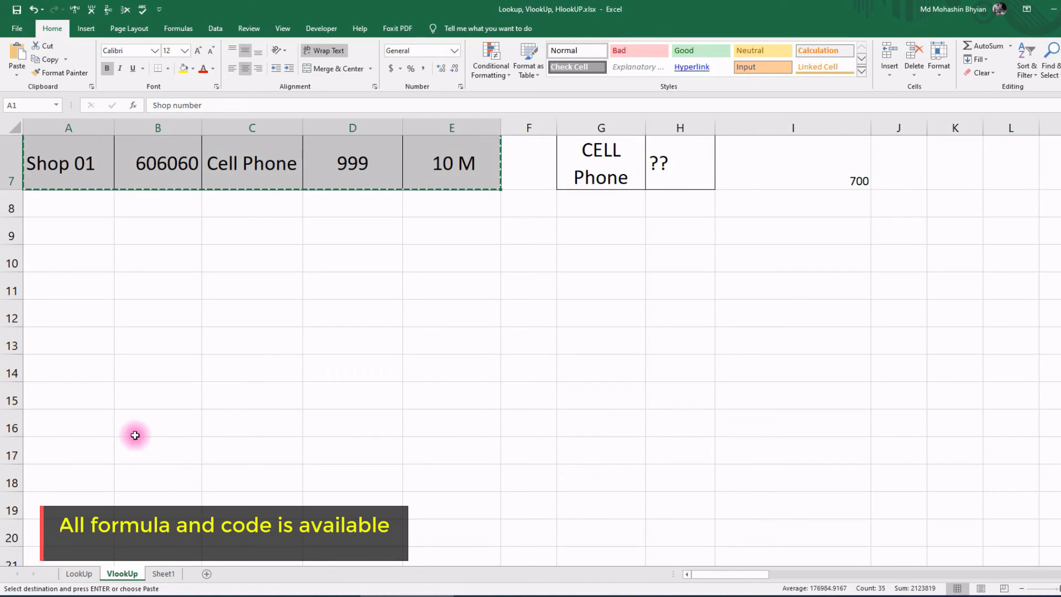
pyautogui.click(79, 261)
pyautogui.click(17, 75)
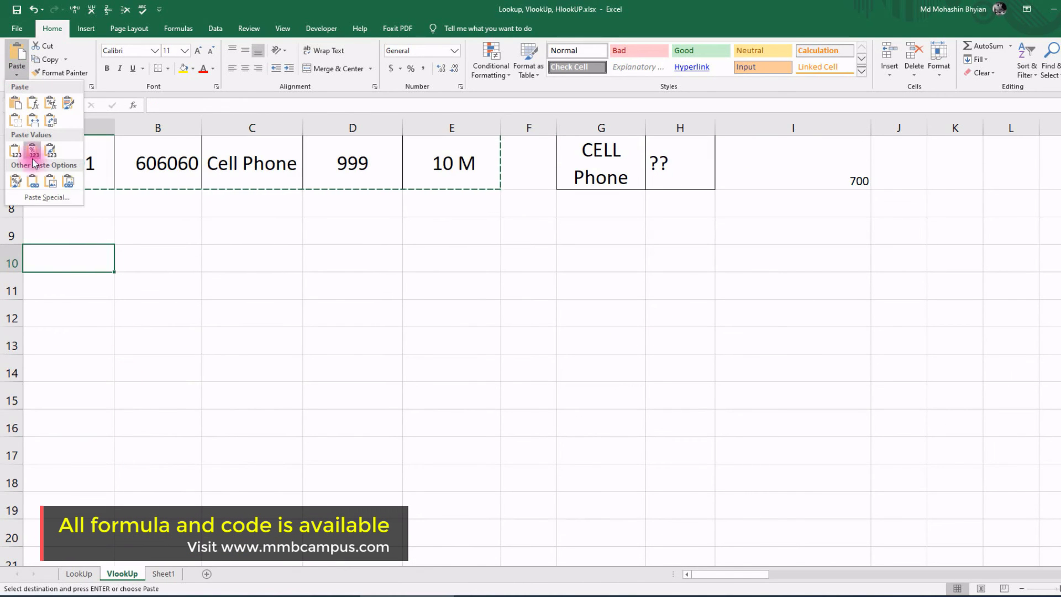
pyautogui.click(59, 199)
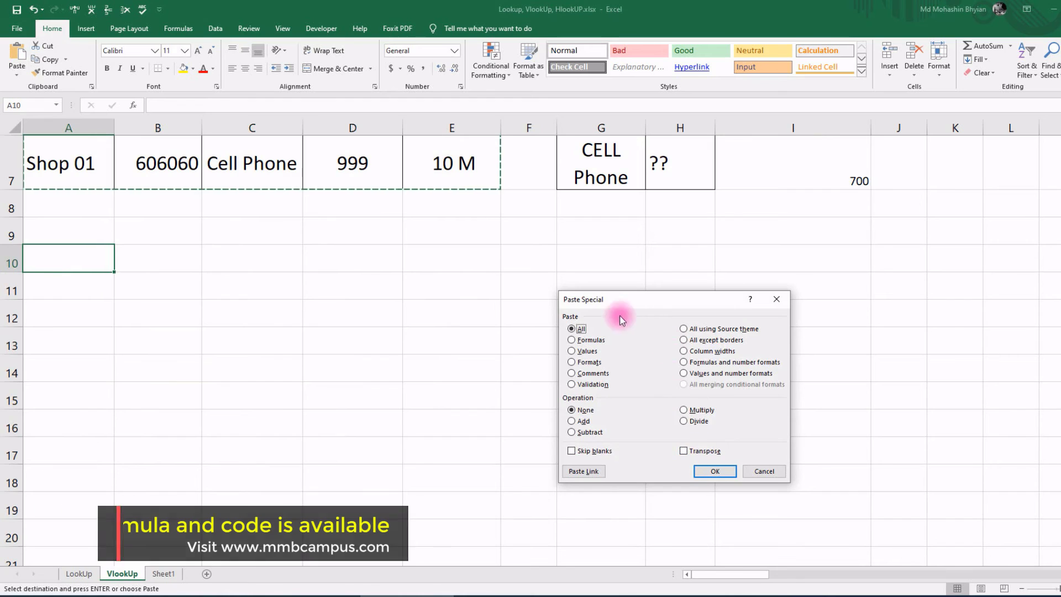
pyautogui.moveTo(605, 299); pyautogui.dragTo(437, 239)
pyautogui.click(519, 383)
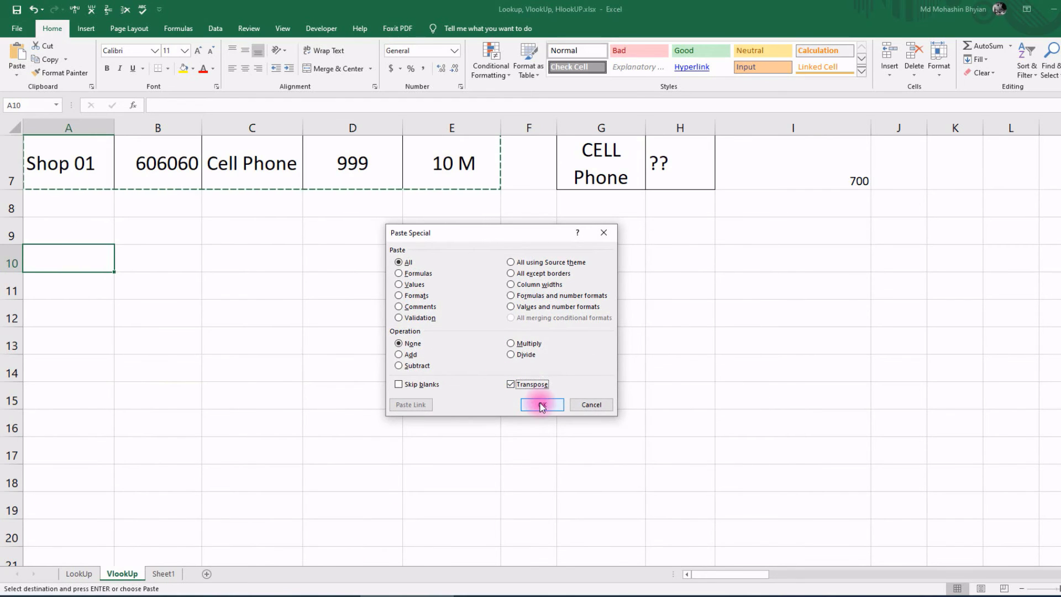
pyautogui.click(542, 404)
pyautogui.click(145, 329)
pyautogui.doubleClick(557, 128)
pyautogui.moveTo(157, 286); pyautogui.dragTo(597, 297)
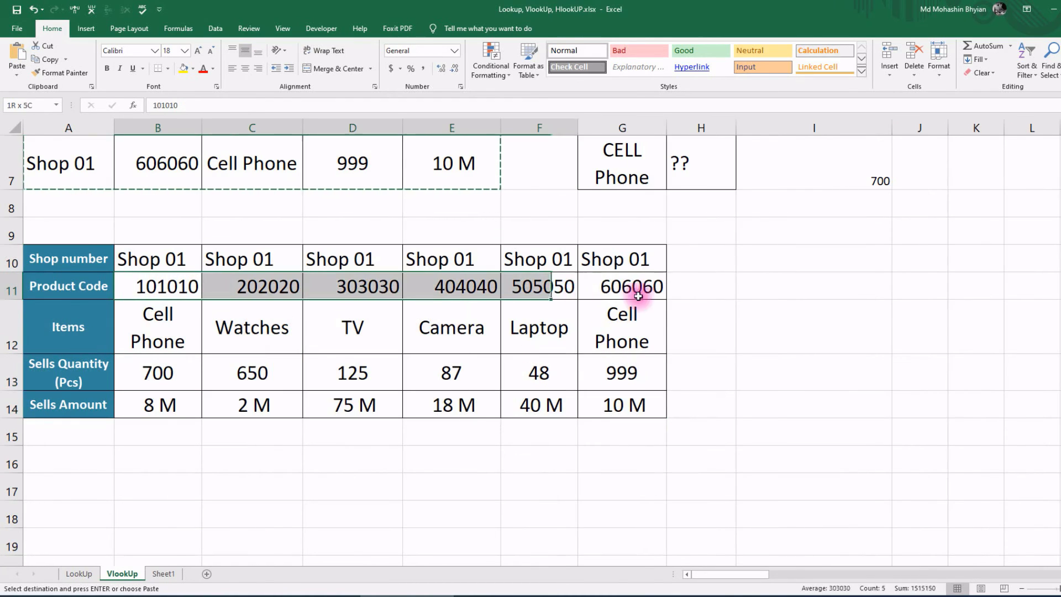
# Step: Compare the original's shop column with the copy's shop row, then scroll right to the Limitation table
pyautogui.click(162, 342)
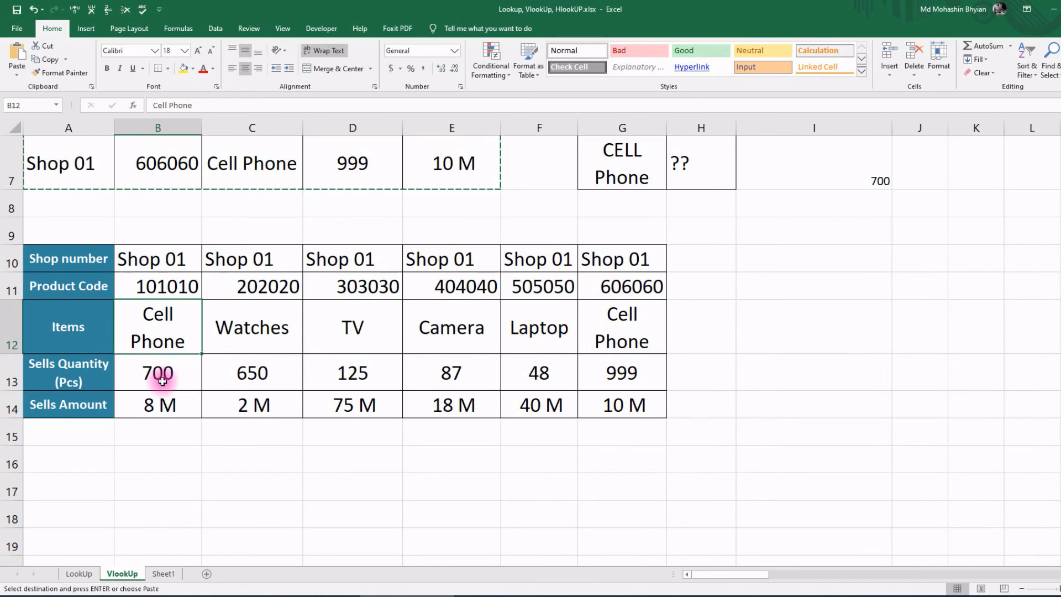
pyautogui.scroll(1, 162, 402)
pyautogui.scroll(1, 162, 403)
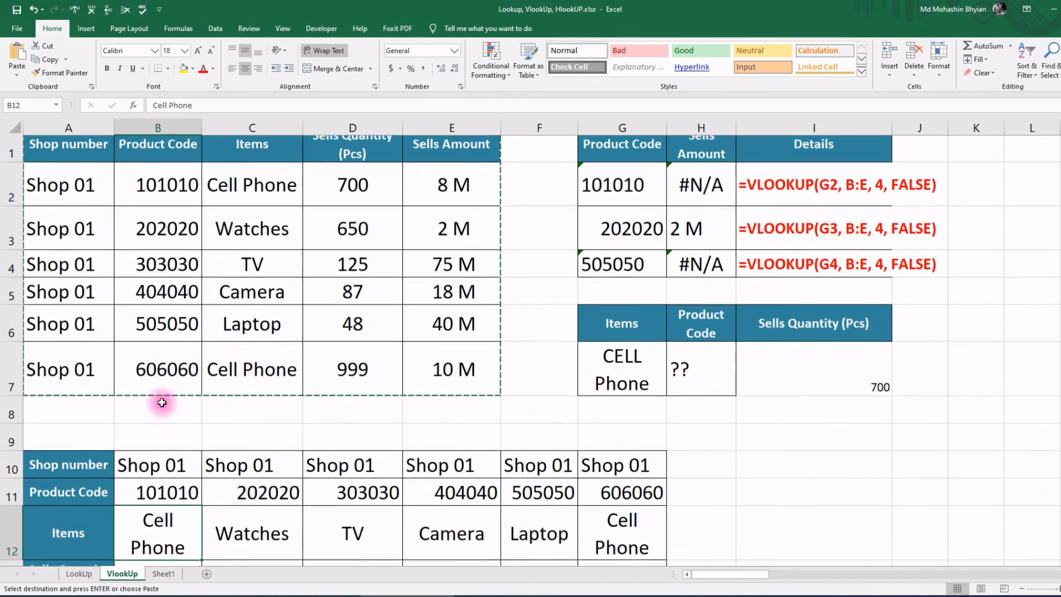
pyautogui.moveTo(68, 149); pyautogui.dragTo(55, 378)
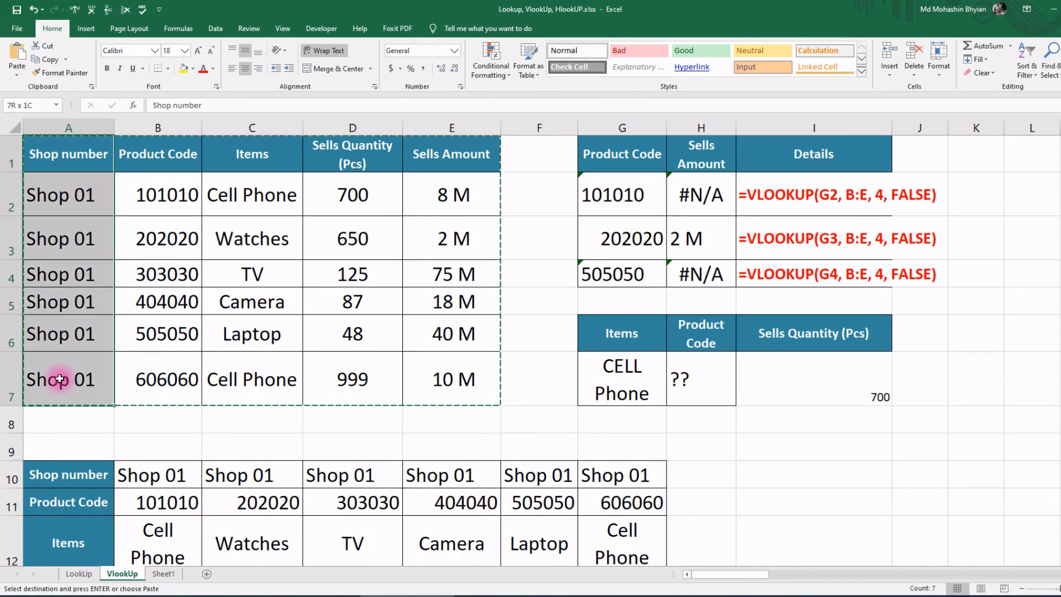
pyautogui.moveTo(96, 479); pyautogui.dragTo(625, 475)
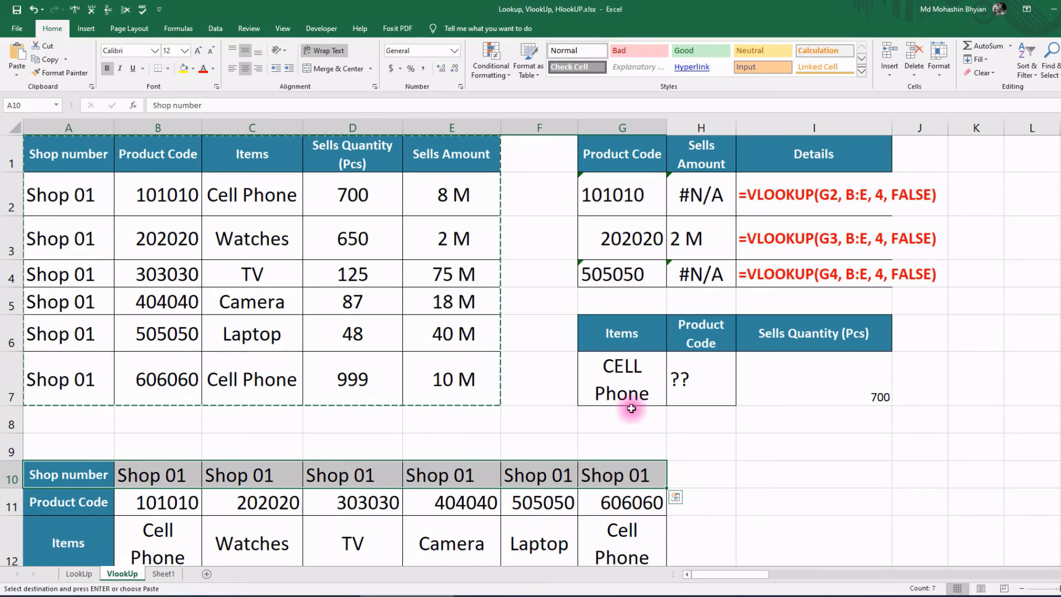
pyautogui.click(179, 550)
pyautogui.scroll(-1, 179, 550)
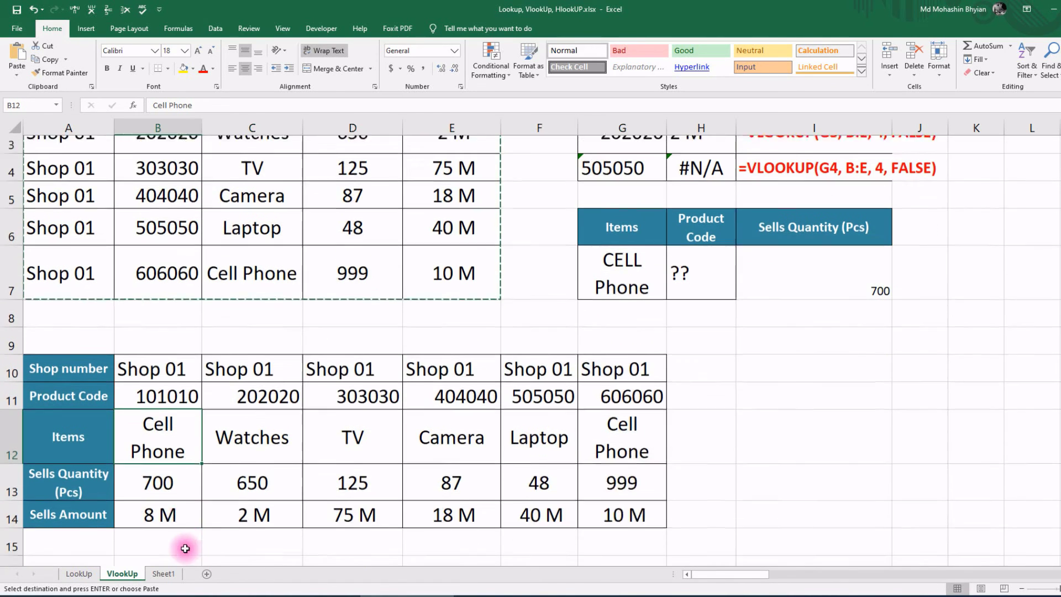
pyautogui.click(173, 466)
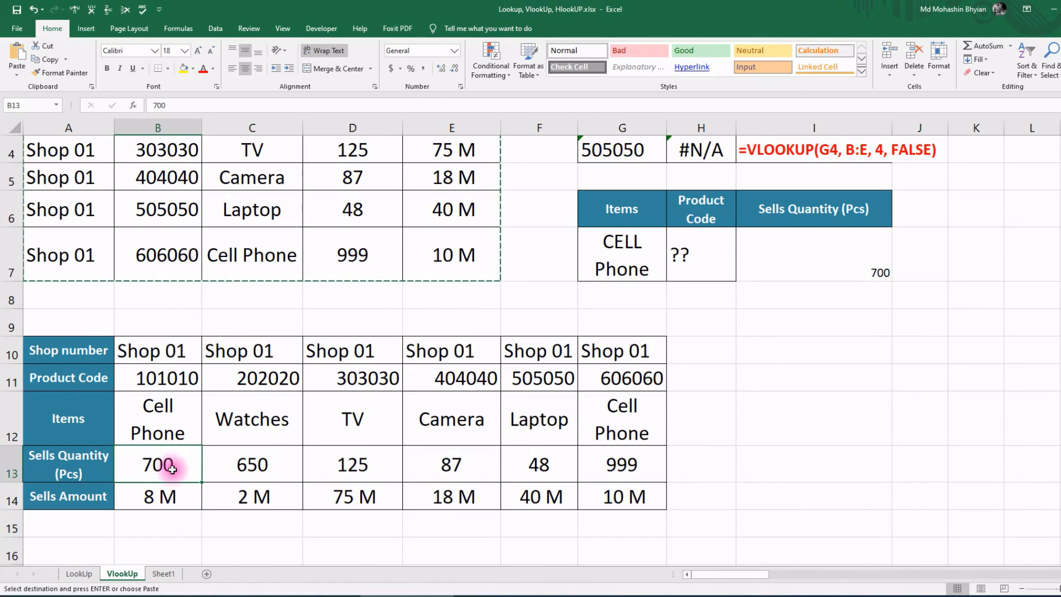
pyautogui.scroll(1, 173, 469)
pyautogui.scroll(-1, 172, 471)
pyautogui.scroll(1, 172, 473)
pyautogui.moveTo(728, 574); pyautogui.dragTo(905, 575)
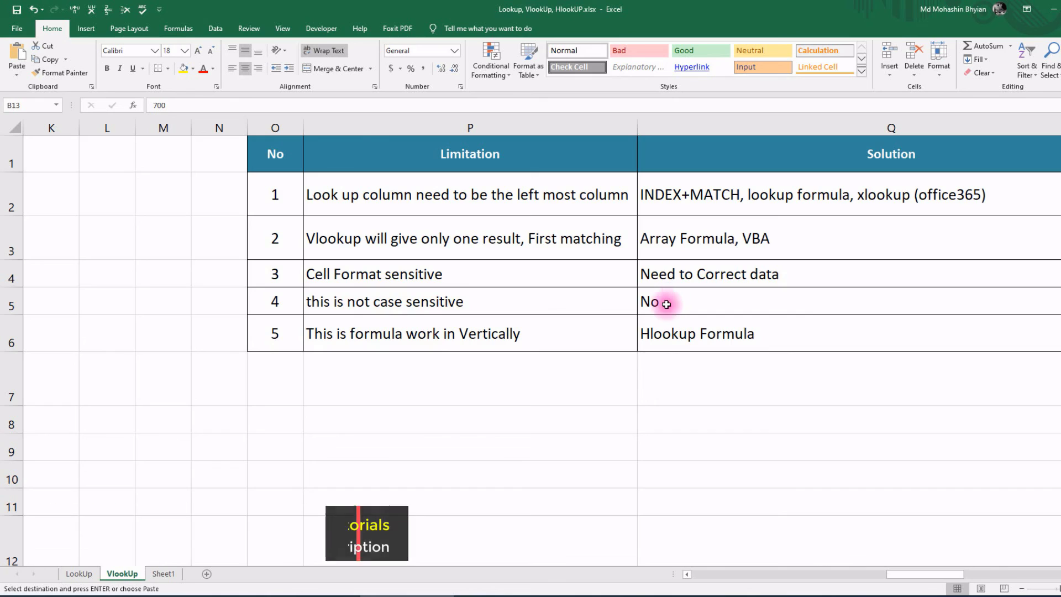
# Step: Change the case-sensitivity solution in Q5 to 'No, exact formula'
pyautogui.doubleClick(668, 299)
pyautogui.write(', exact formul')
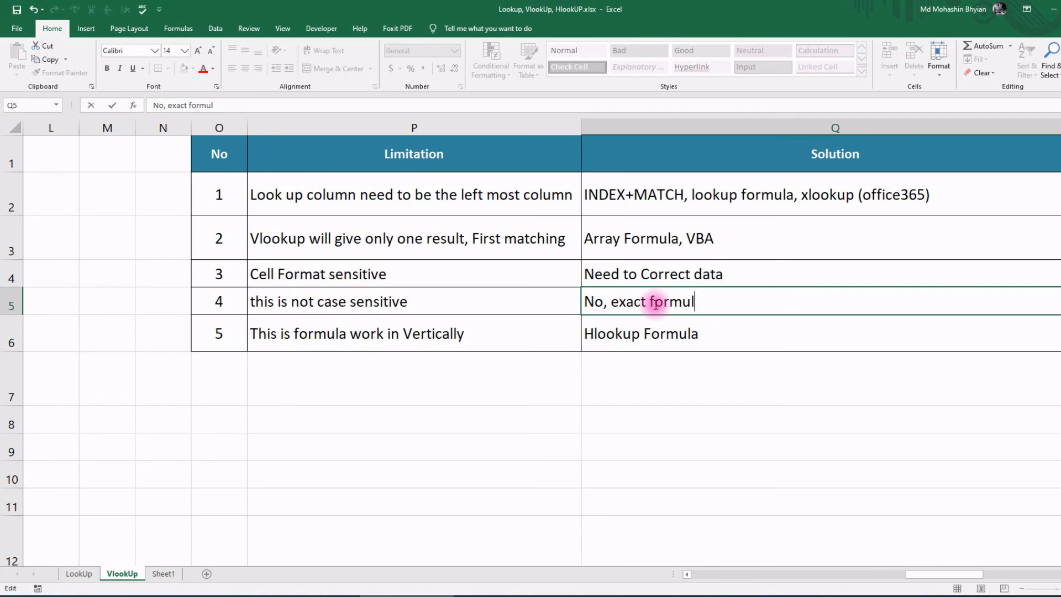
pyautogui.write('a')
pyautogui.hotkey('ctrl', 'Return')
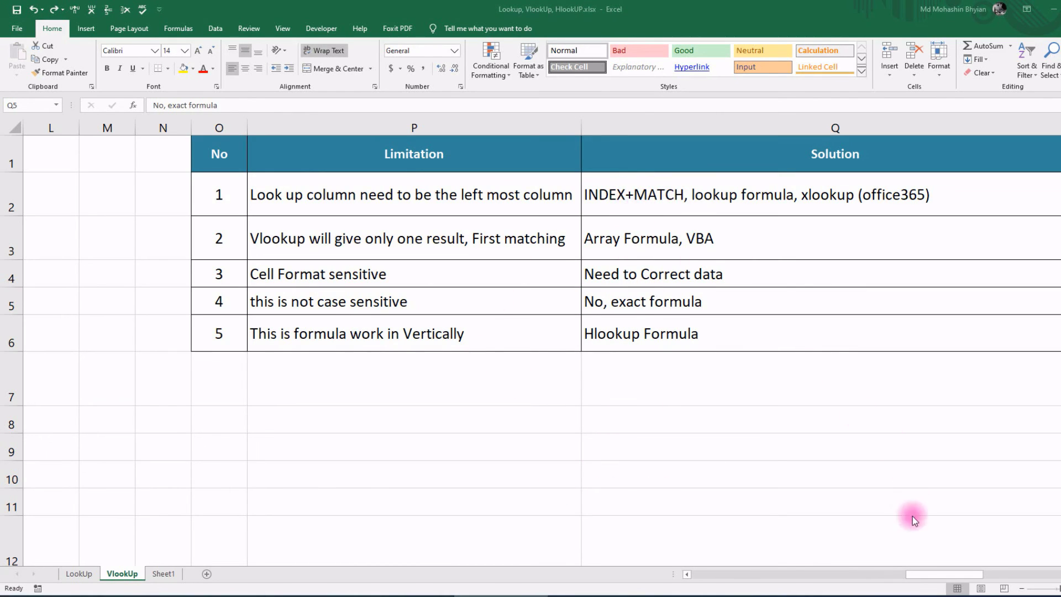
pyautogui.click(963, 575)
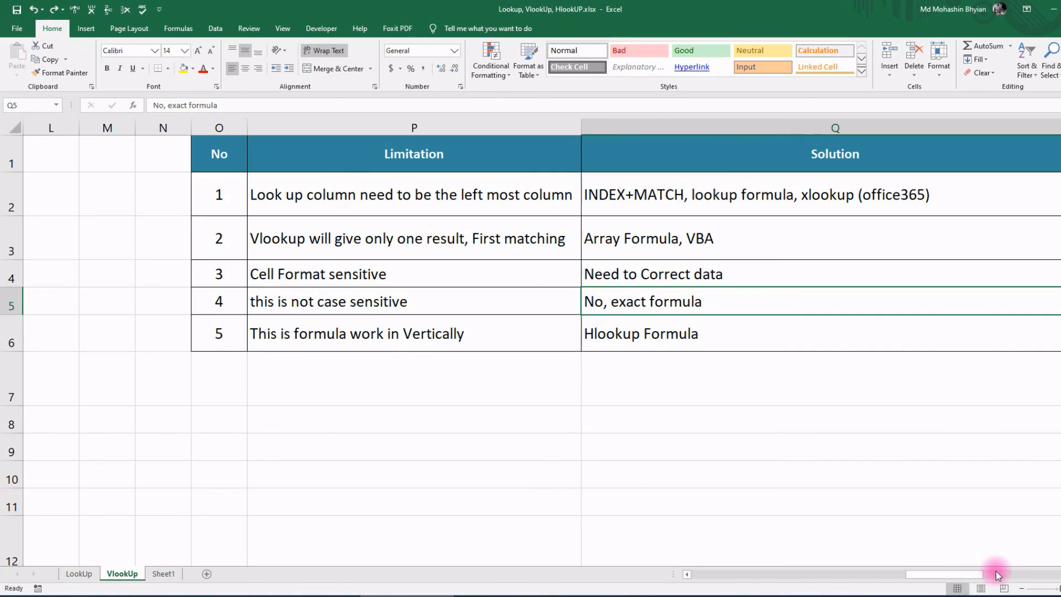
# Step: Scroll to the Notice table and change Operator Handling in T5 from N/A to No
pyautogui.moveTo(966, 575); pyautogui.dragTo(1047, 576)
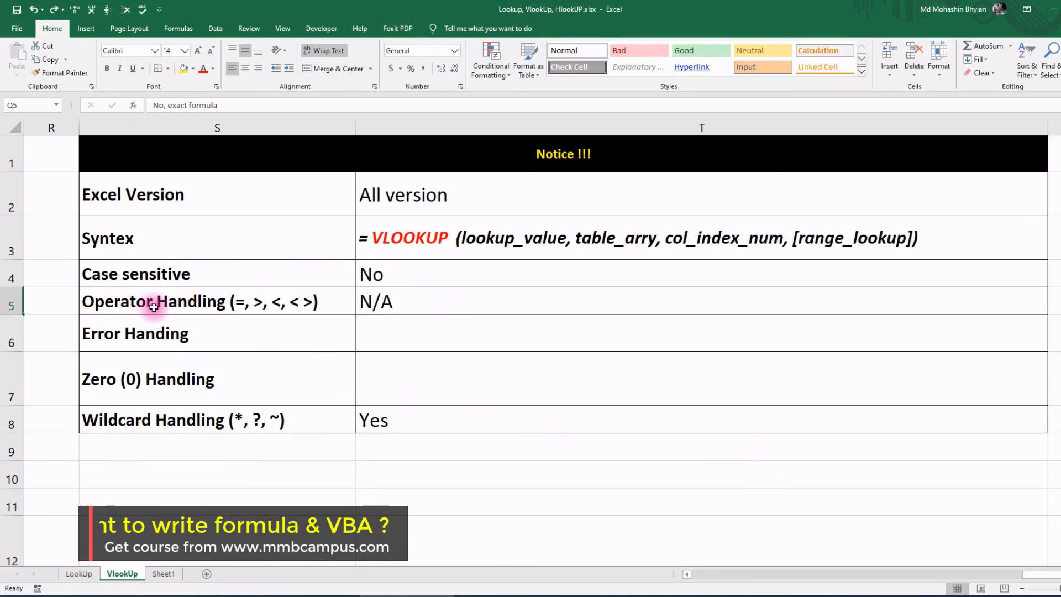
pyautogui.doubleClick(387, 309)
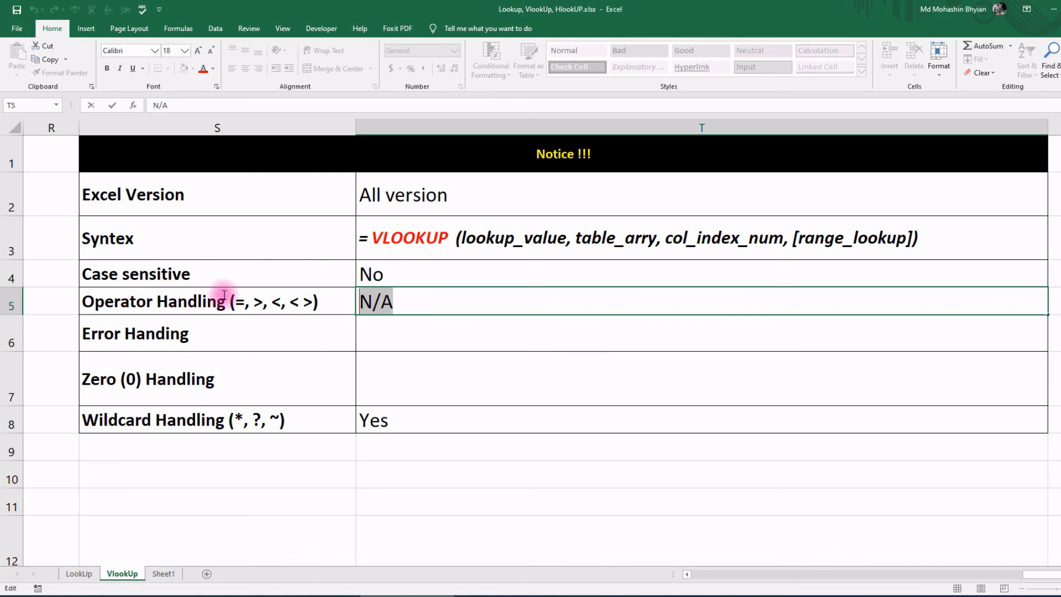
pyautogui.write('N')
pyautogui.press('Return')
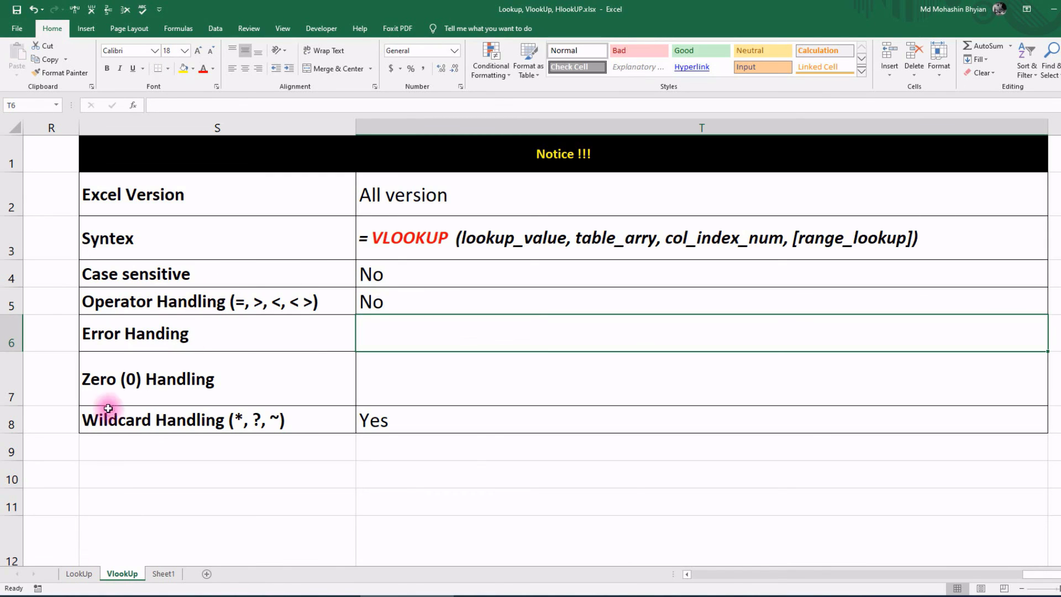